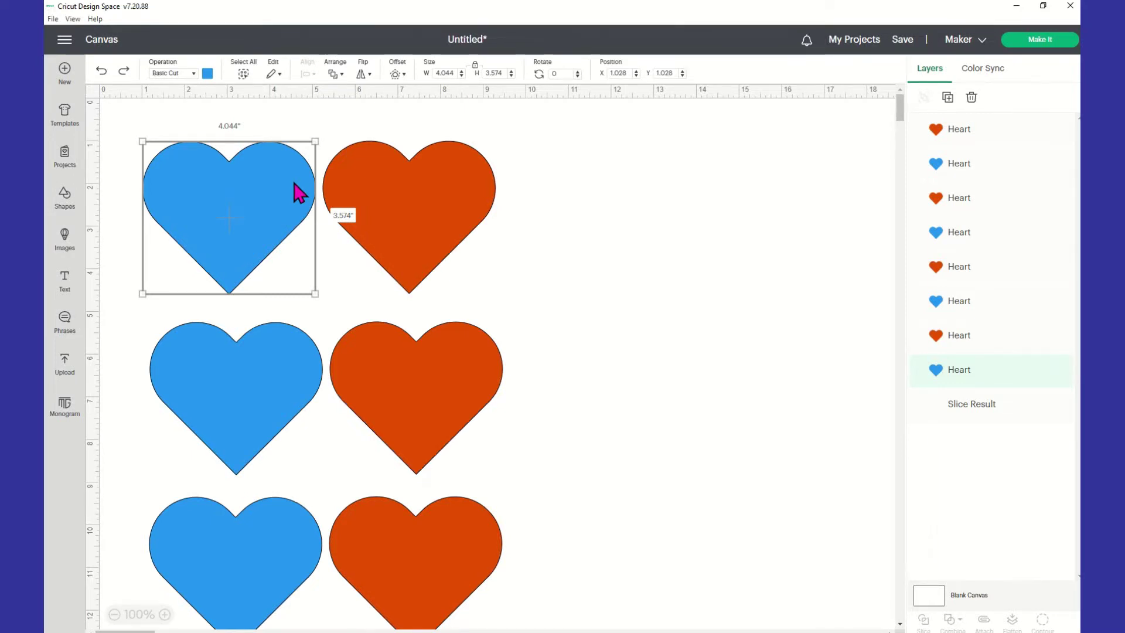
Select the top-row blue and orange hearts together and review the Combine options available for them
{"action": "left_click", "coordinate": [741, 263]}
{"action": "left_click", "coordinate": [214, 199]}
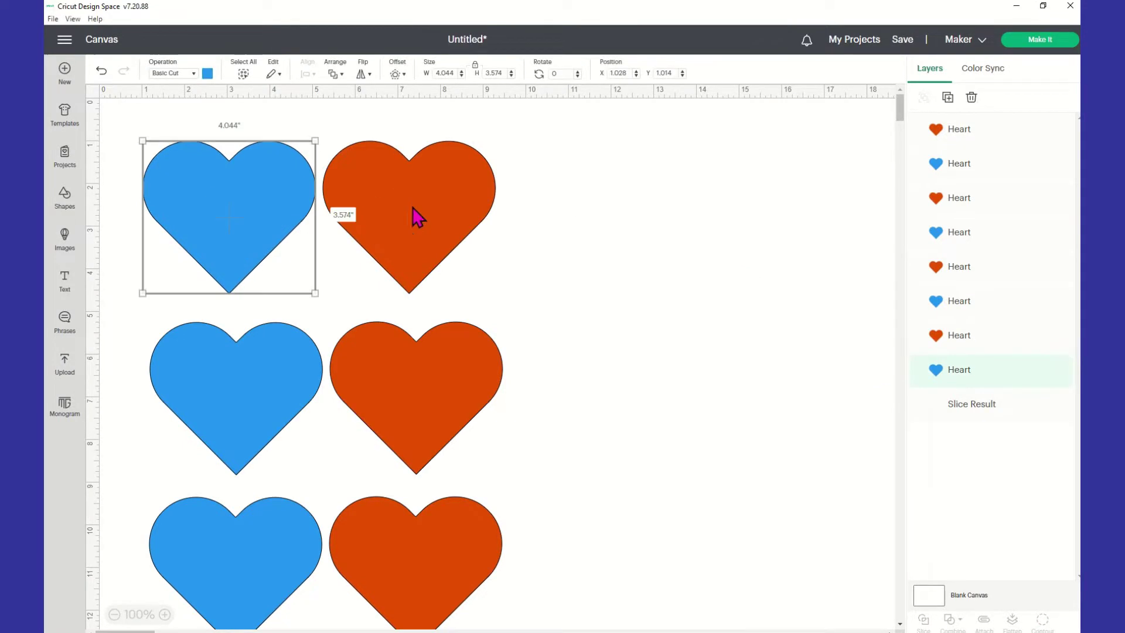
{"action": "left_click", "coordinate": [459, 211], "text": "shift"}
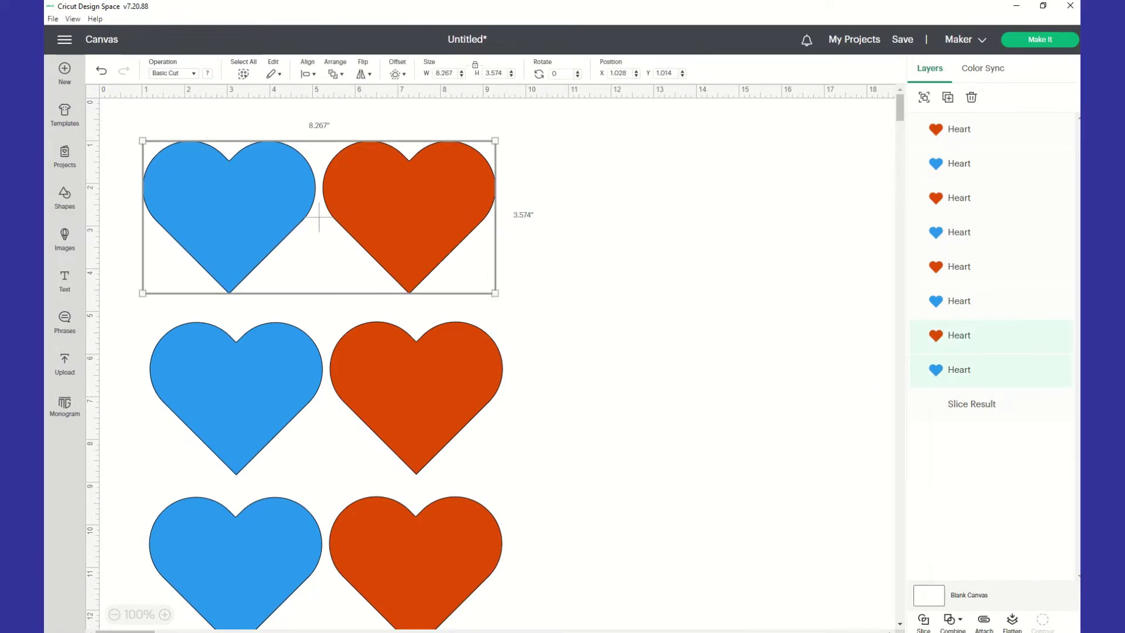
{"action": "left_click", "coordinate": [962, 621]}
{"action": "left_click", "coordinate": [961, 622]}
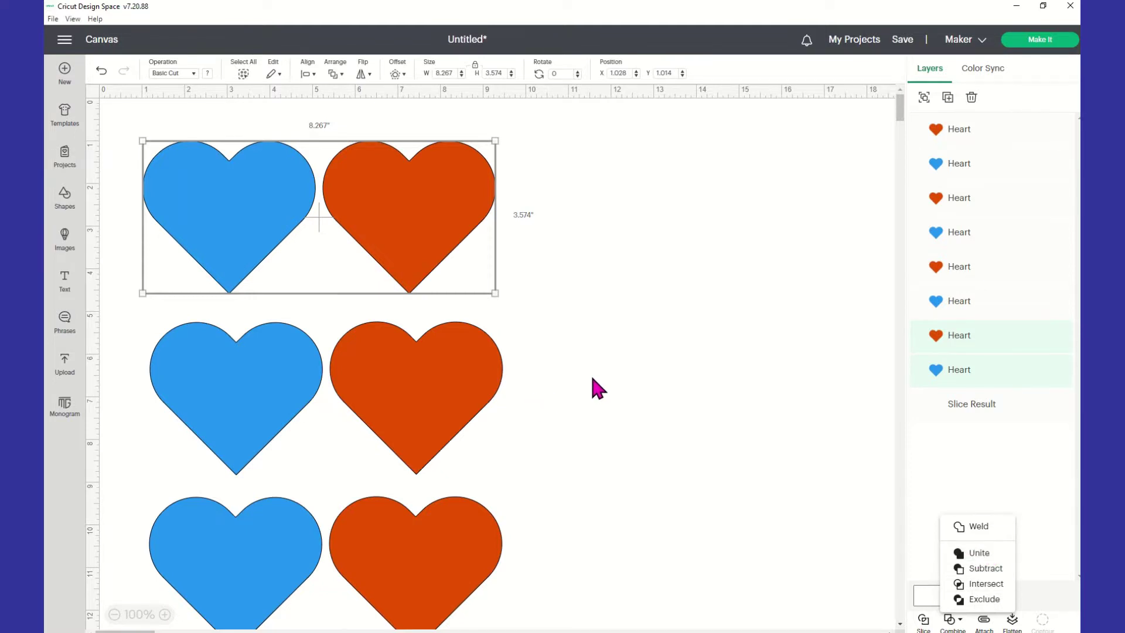
{"action": "left_click", "coordinate": [574, 241]}
Move the top-row orange and blue hearts onto the empty canvas area so the orange heart overlaps the blue one's upper-left part
{"action": "left_click", "coordinate": [264, 208]}
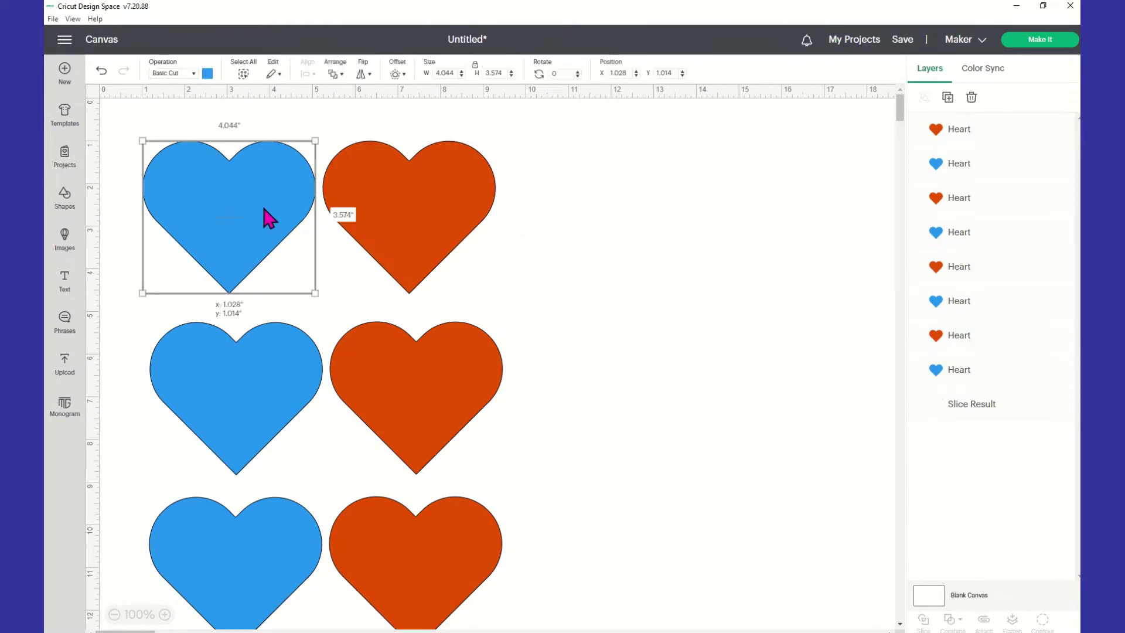
{"action": "left_click_drag", "start_coordinate": [460, 221], "coordinate": [585, 218]}
{"action": "left_click_drag", "start_coordinate": [274, 203], "coordinate": [673, 282]}
{"action": "left_click", "coordinate": [713, 229]}
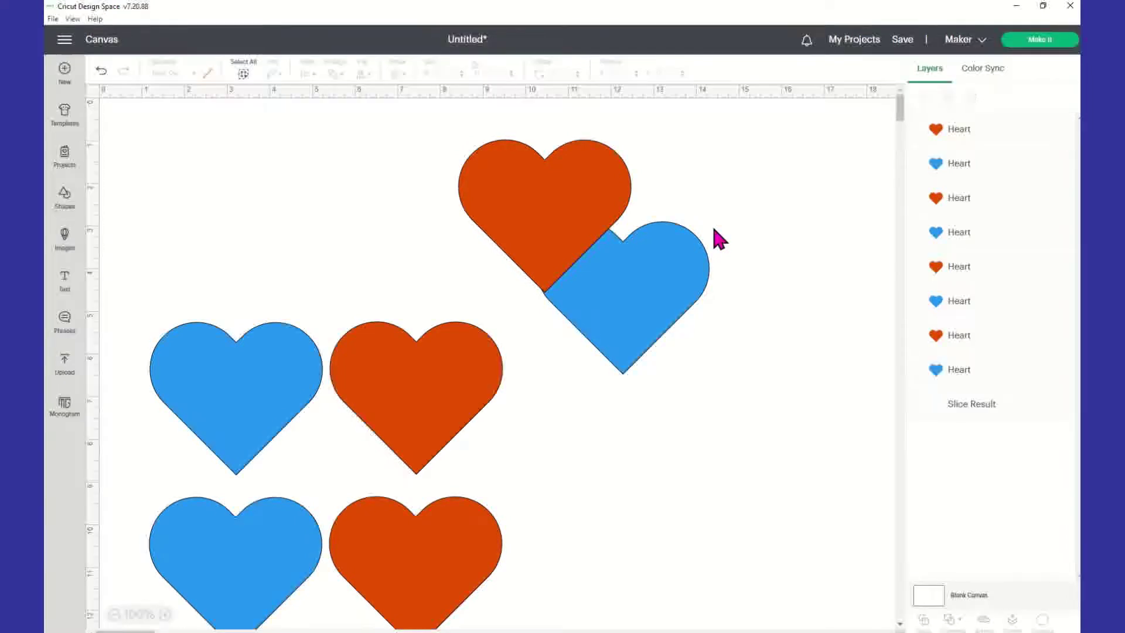
Combine the two overlapping hearts into one shape with Unite
{"action": "left_click", "coordinate": [535, 177]}
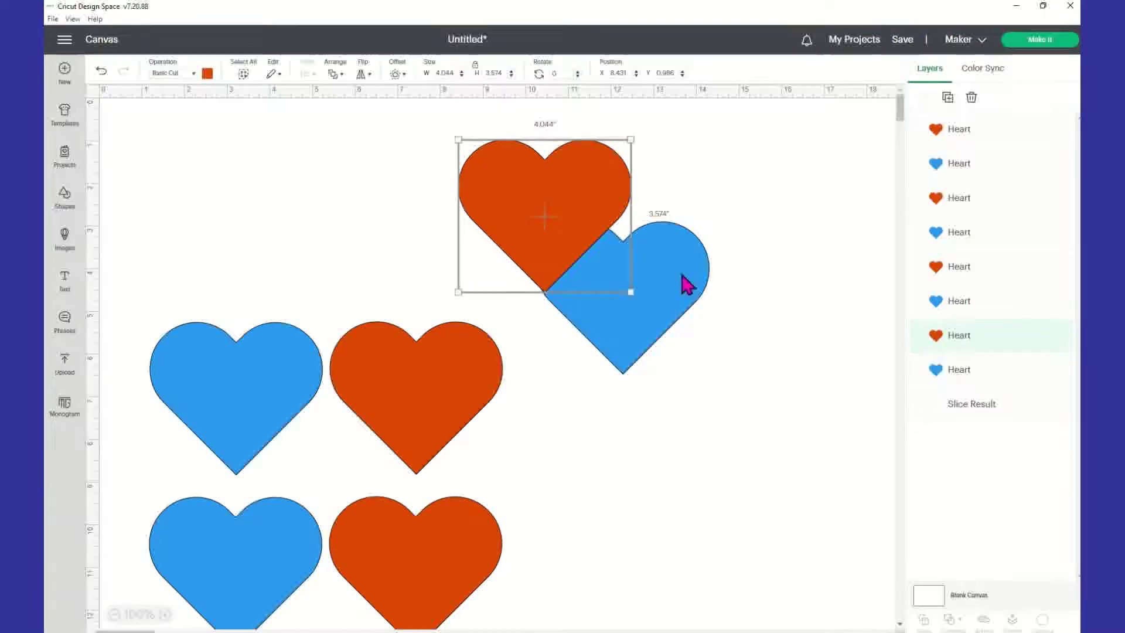
{"action": "left_click", "coordinate": [690, 284], "text": "shift"}
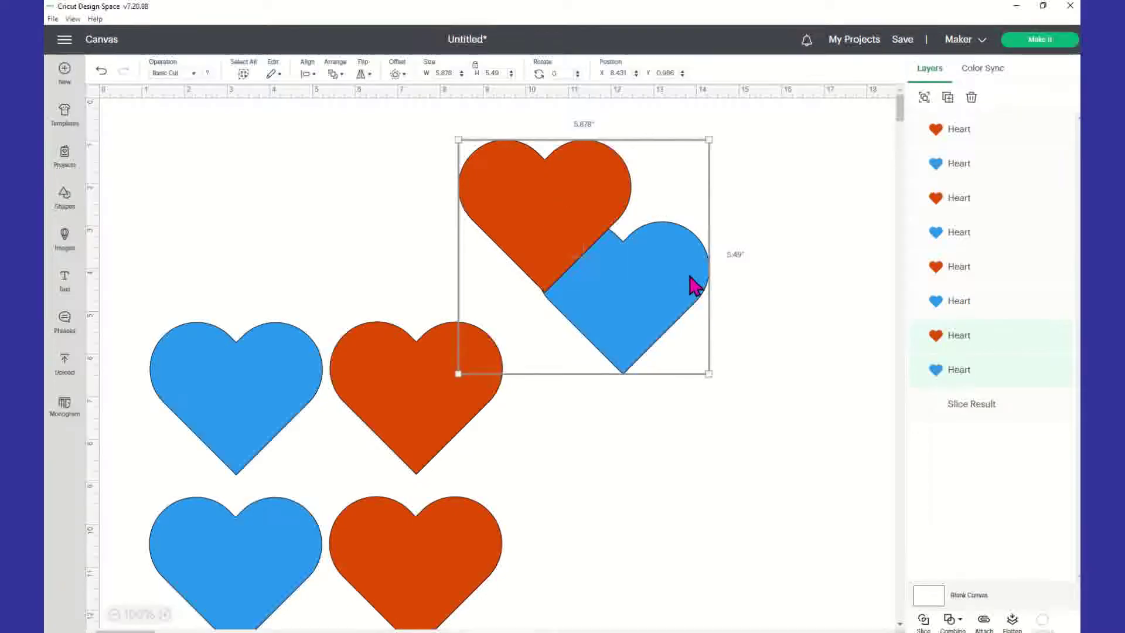
{"action": "left_click", "coordinate": [964, 623]}
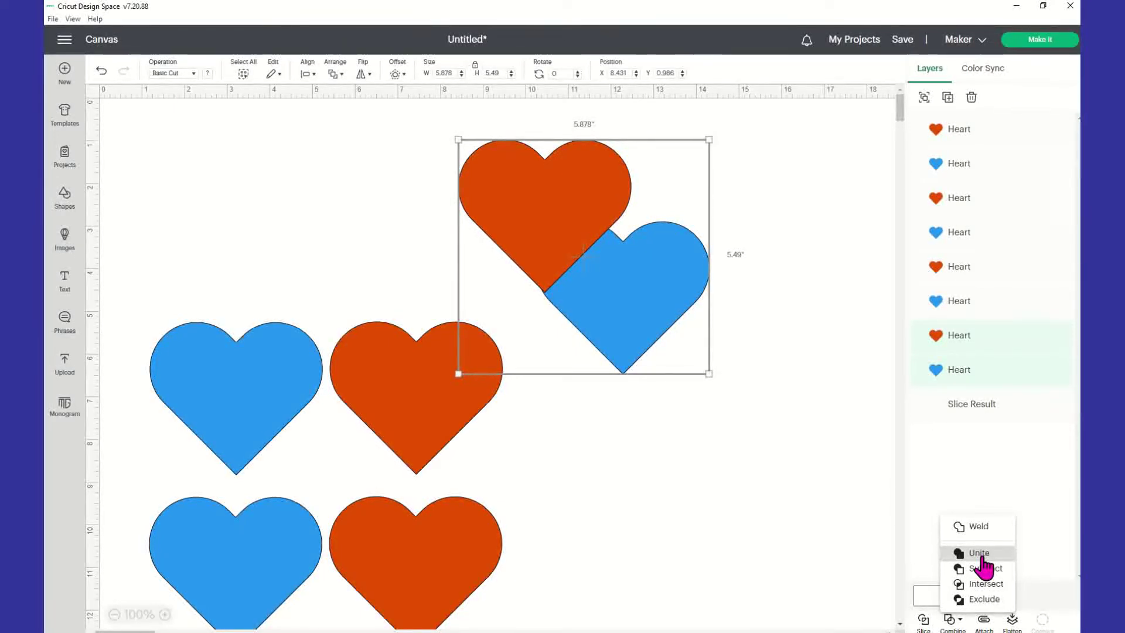
{"action": "left_click", "coordinate": [894, 470]}
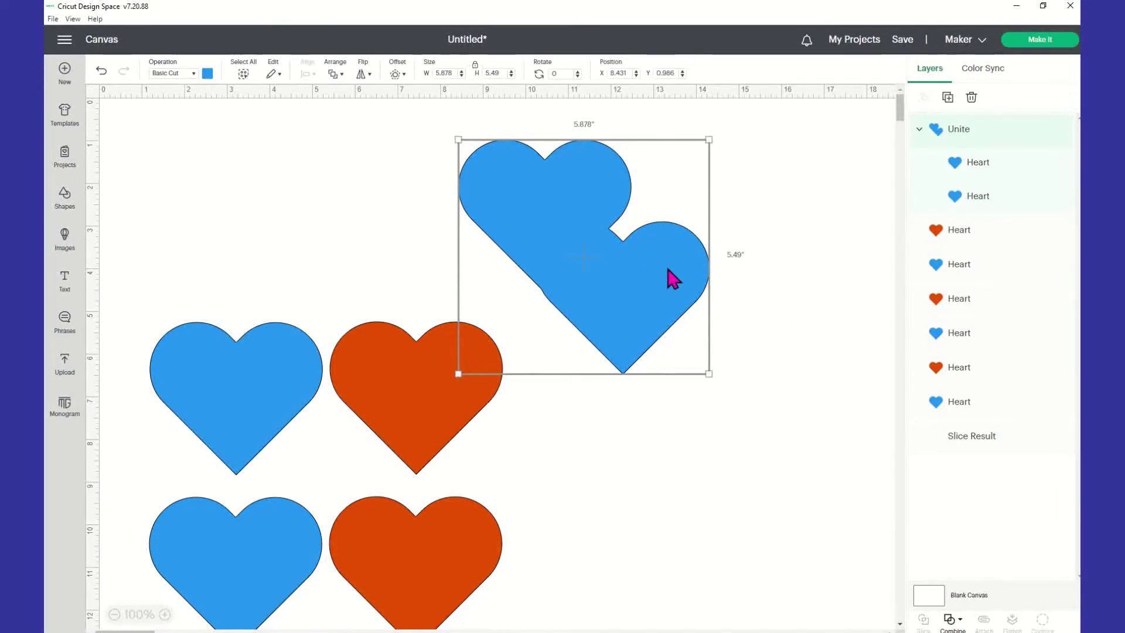
Reposition the lower heart inside the united shape to the other side of the upper heart, at about X 6.69, Y 1.99
{"action": "left_click", "coordinate": [1001, 170]}
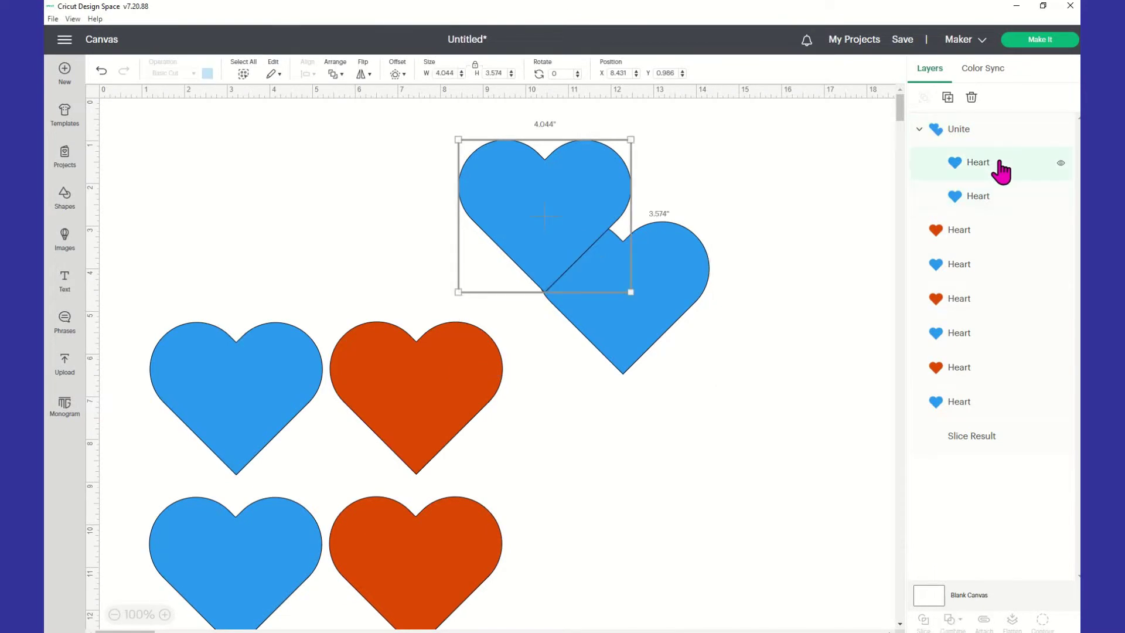
{"action": "left_click", "coordinate": [997, 205]}
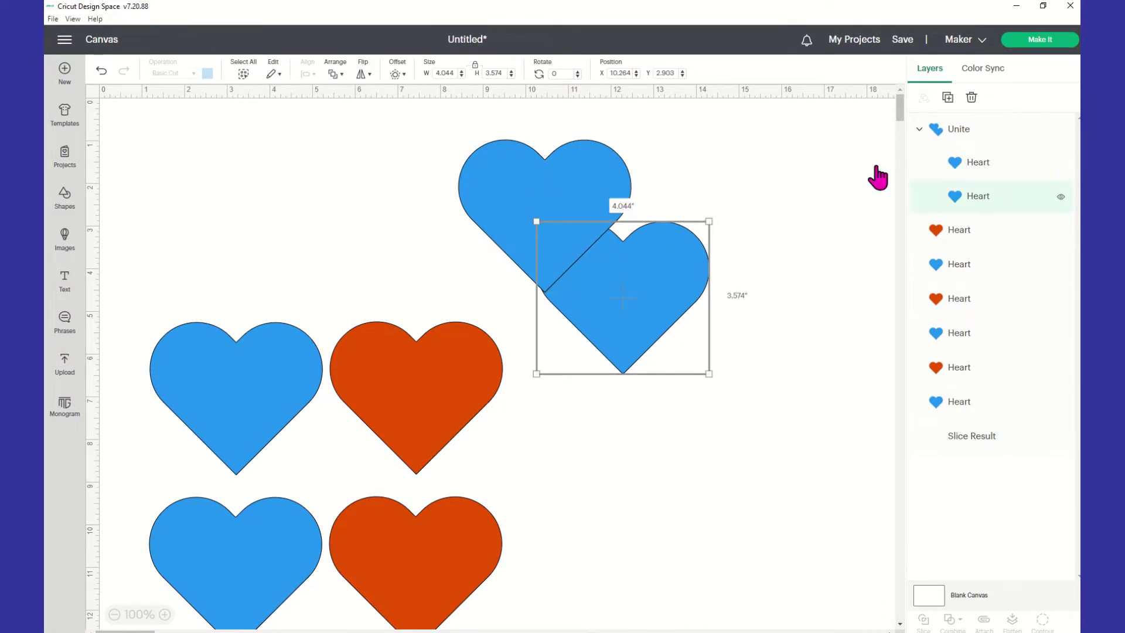
{"action": "left_click_drag", "start_coordinate": [666, 295], "coordinate": [513, 256]}
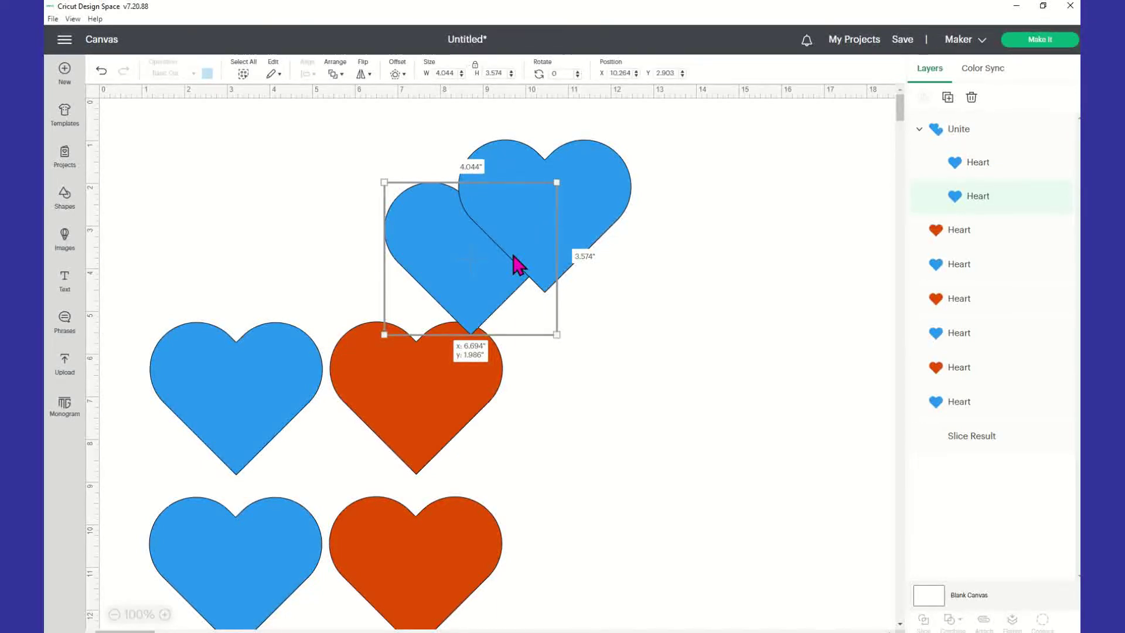
{"action": "left_click_drag", "start_coordinate": [514, 256], "coordinate": [515, 258]}
{"action": "left_click", "coordinate": [747, 269]}
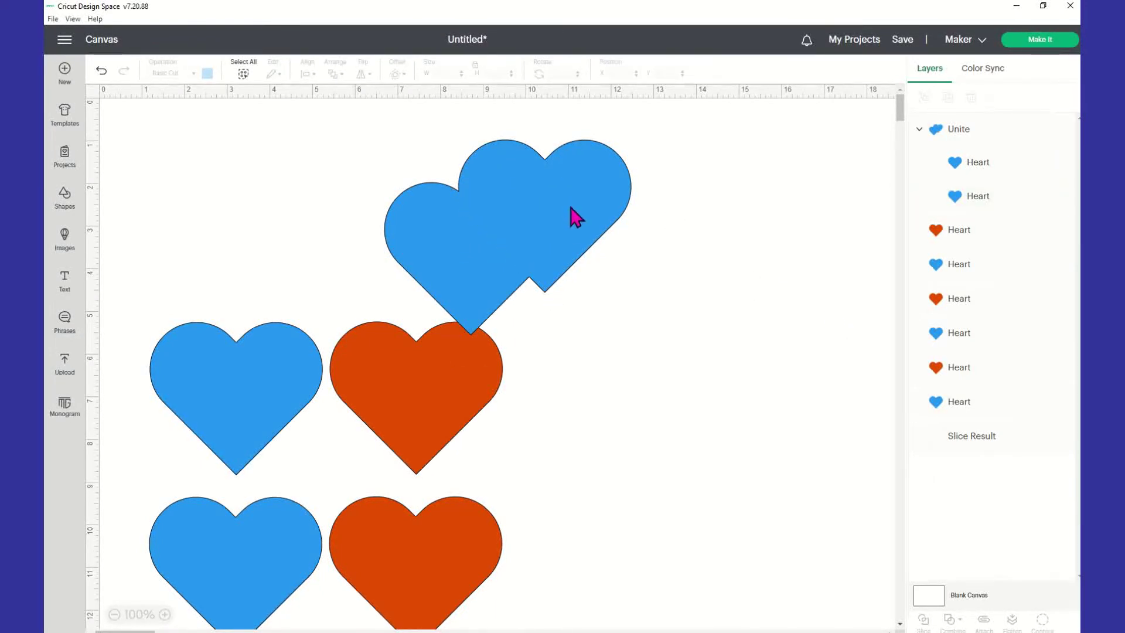
Move the whole united shape away from the other hearts, to about X 11.49, Y 1.97
{"action": "left_click_drag", "start_coordinate": [575, 217], "coordinate": [792, 234]}
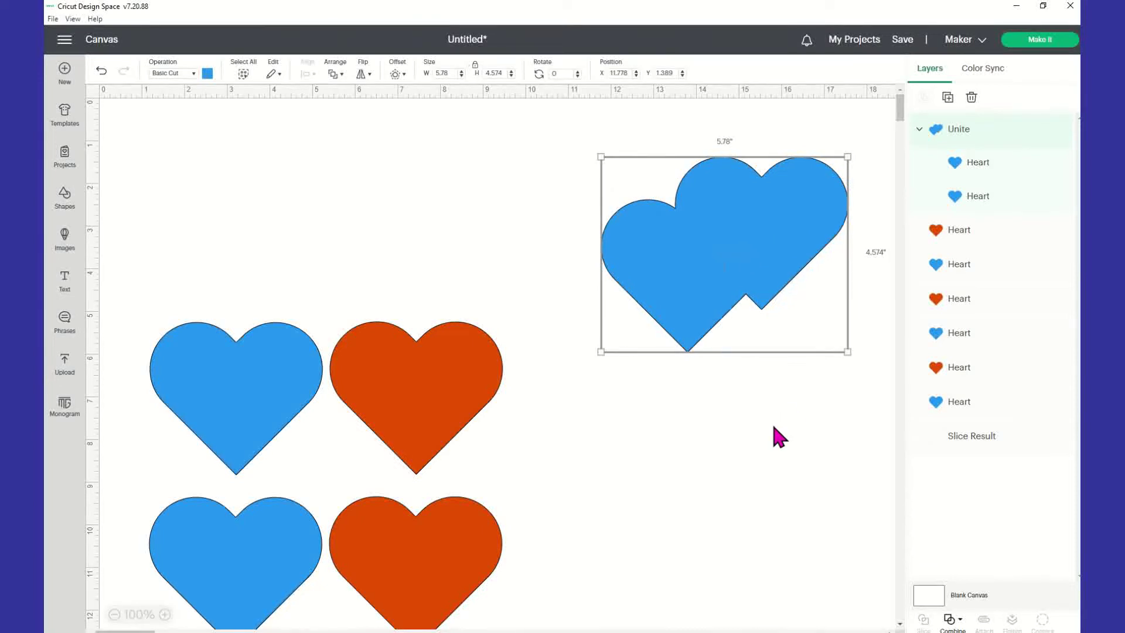
{"action": "left_click", "coordinate": [945, 199]}
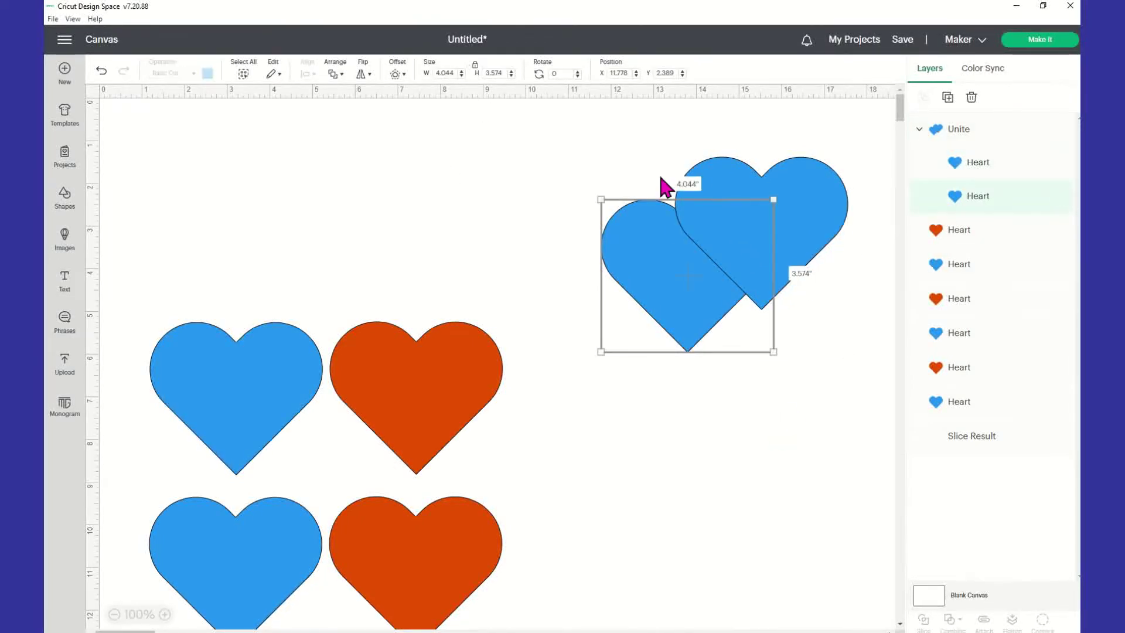
{"action": "left_click", "coordinate": [775, 413]}
{"action": "left_click_drag", "start_coordinate": [560, 127], "coordinate": [867, 410]}
{"action": "left_click_drag", "start_coordinate": [788, 285], "coordinate": [762, 259]}
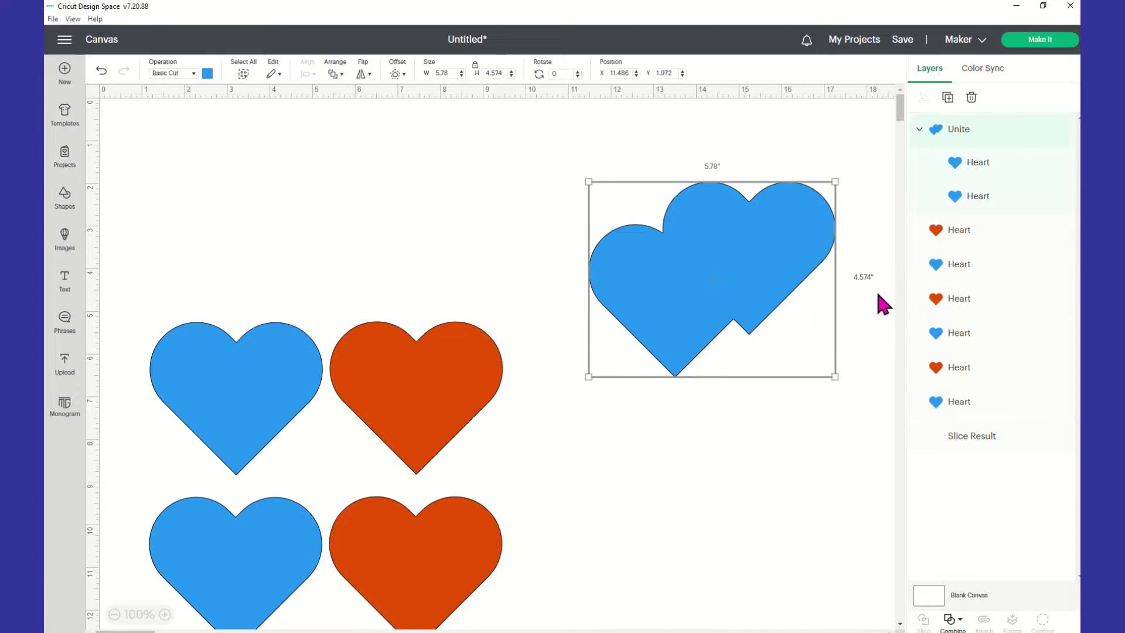
Duplicate the united shape and place the copy beside the original, at about X 5.38, Y 0.90
{"action": "left_click", "coordinate": [962, 621]}
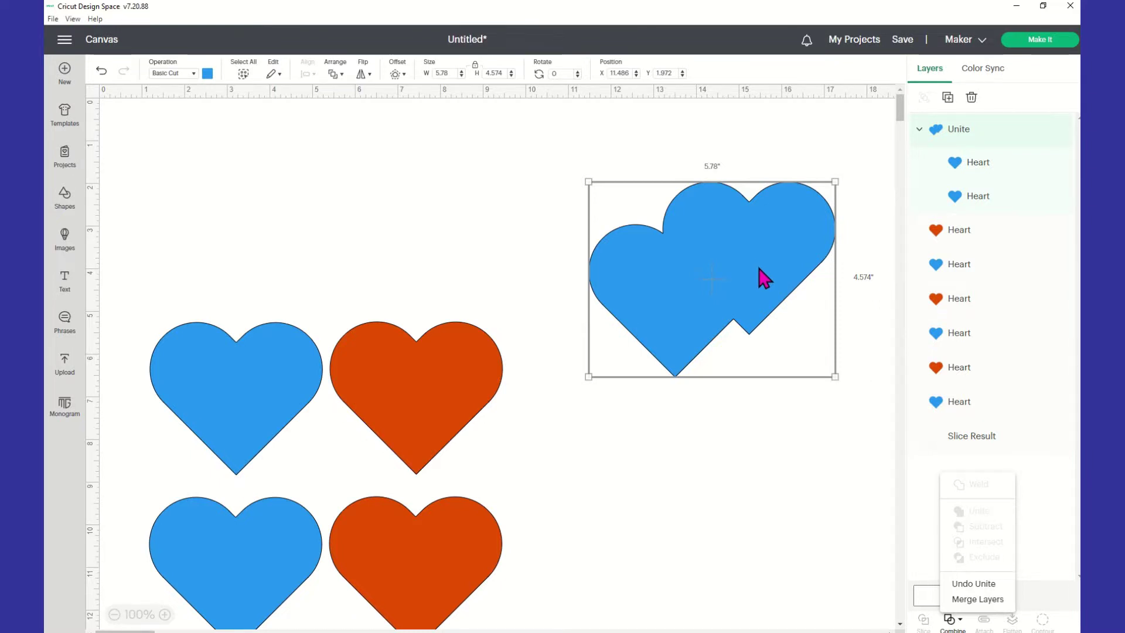
{"action": "left_click", "coordinate": [772, 468]}
{"action": "right_click", "coordinate": [783, 292]}
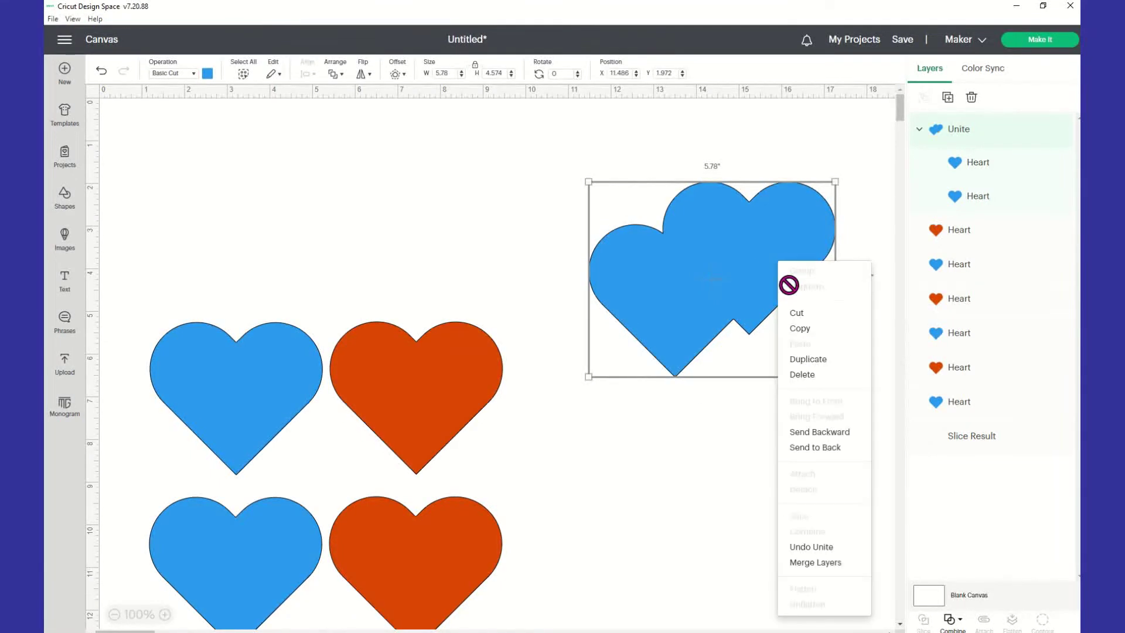
{"action": "key", "text": "ctrl+d"}
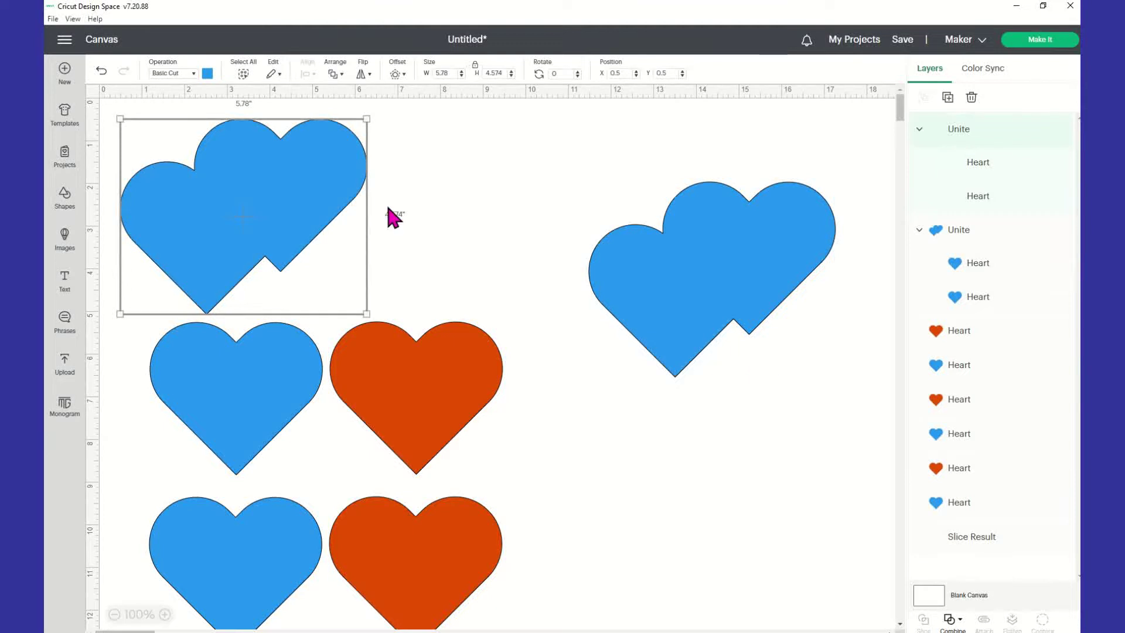
{"action": "left_click_drag", "start_coordinate": [289, 220], "coordinate": [511, 239]}
{"action": "left_click_drag", "start_coordinate": [688, 279], "coordinate": [691, 252]}
{"action": "left_click", "coordinate": [532, 221]}
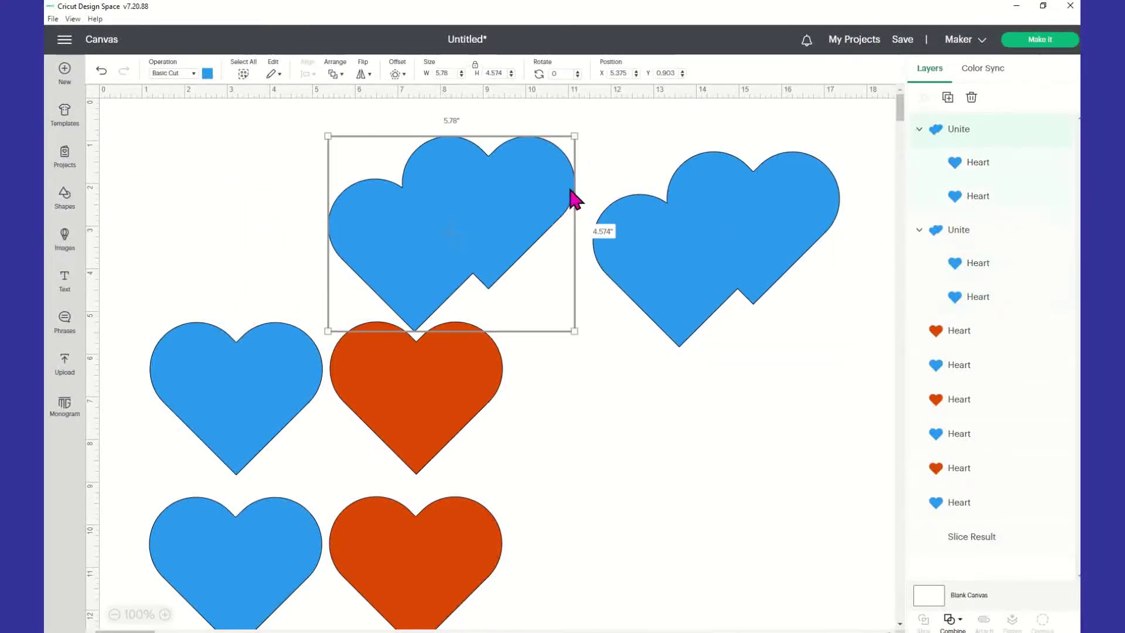
Merge the layers of the copied united shape and place it below the original, at about X 11.67, Y 6.99
{"action": "left_click", "coordinate": [960, 622]}
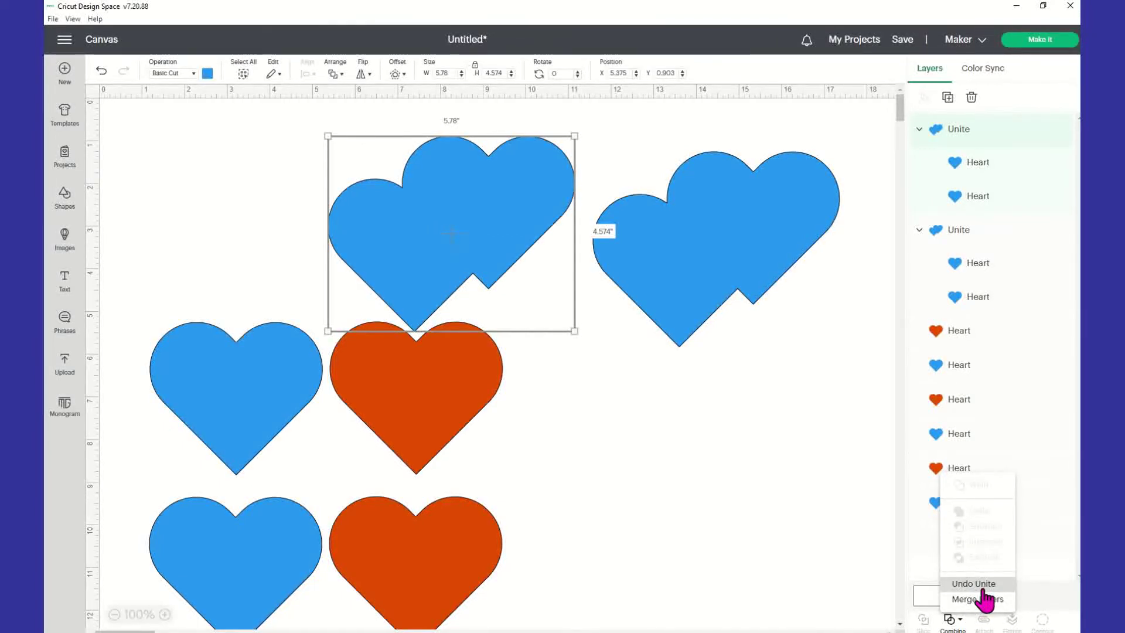
{"action": "left_click", "coordinate": [977, 600]}
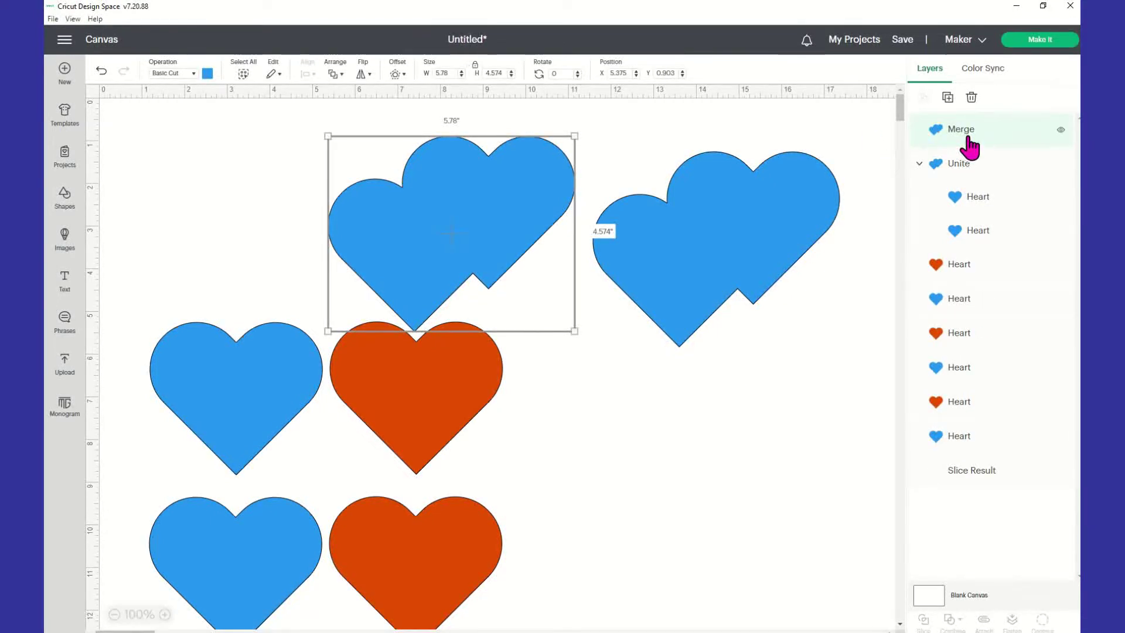
{"action": "left_click", "coordinate": [519, 253]}
{"action": "left_click_drag", "start_coordinate": [668, 413], "coordinate": [744, 458]}
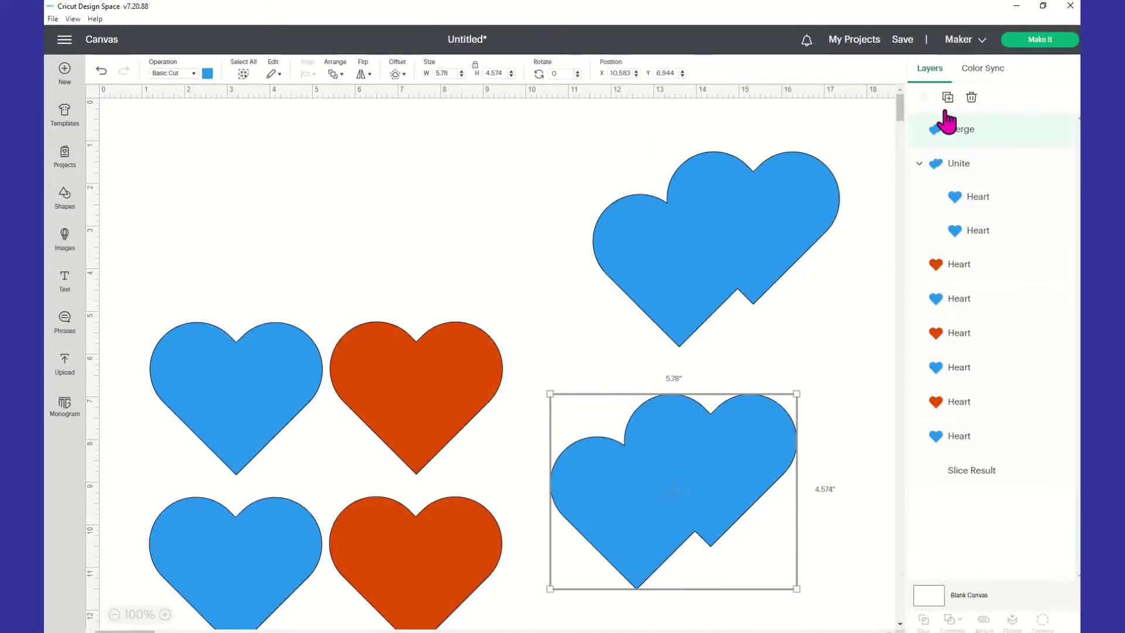
{"action": "left_click_drag", "start_coordinate": [740, 433], "coordinate": [412, 194]}
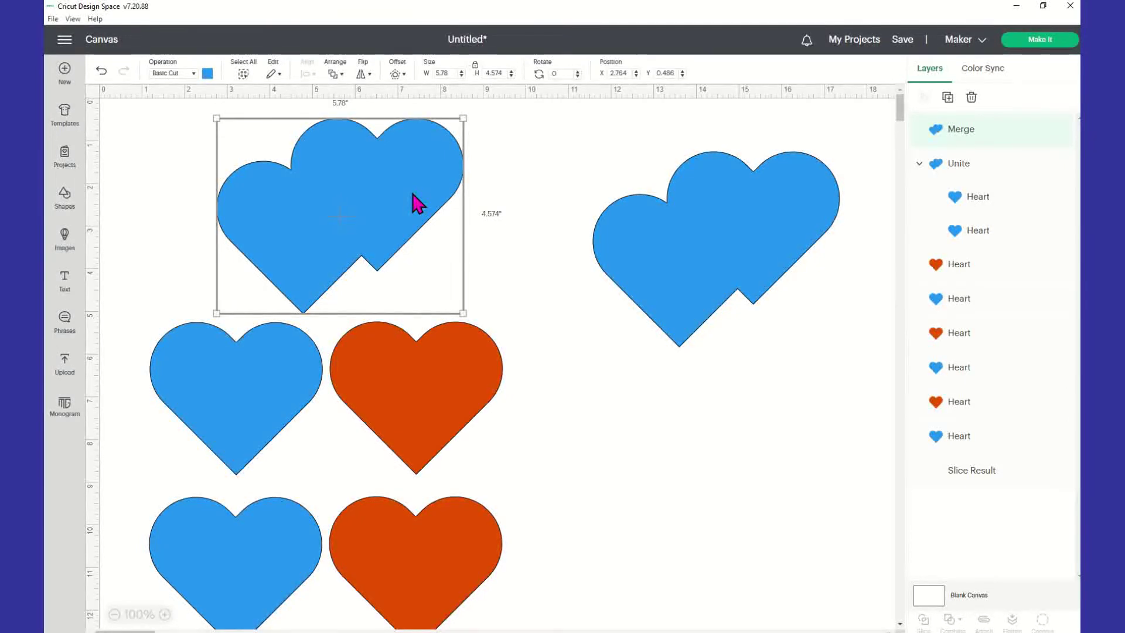
{"action": "left_click_drag", "start_coordinate": [389, 203], "coordinate": [770, 482]}
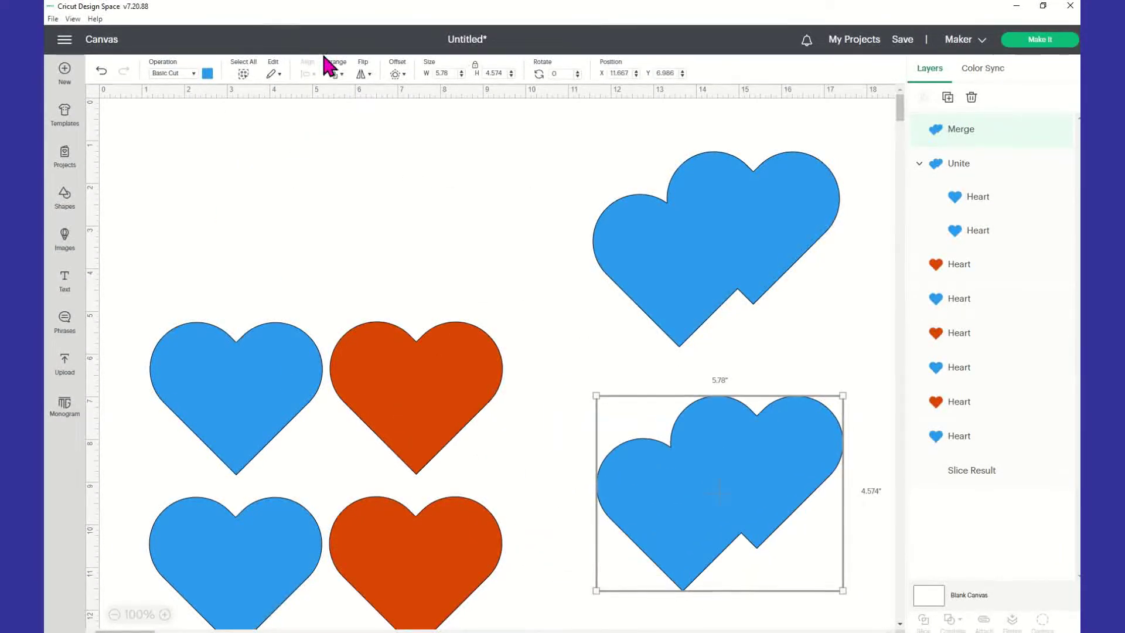
Recolor the merged shape dark blue and move it slightly closer to the united shape above it
{"action": "left_click", "coordinate": [206, 73]}
{"action": "left_click", "coordinate": [220, 157]}
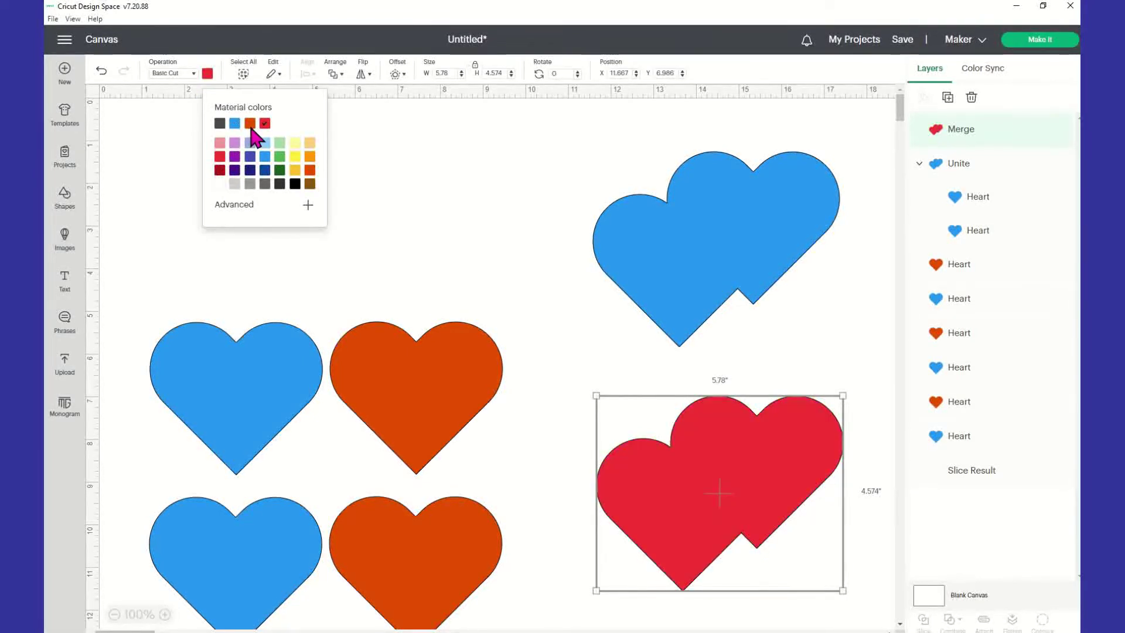
{"action": "left_click", "coordinate": [250, 156]}
{"action": "left_click", "coordinate": [265, 170]}
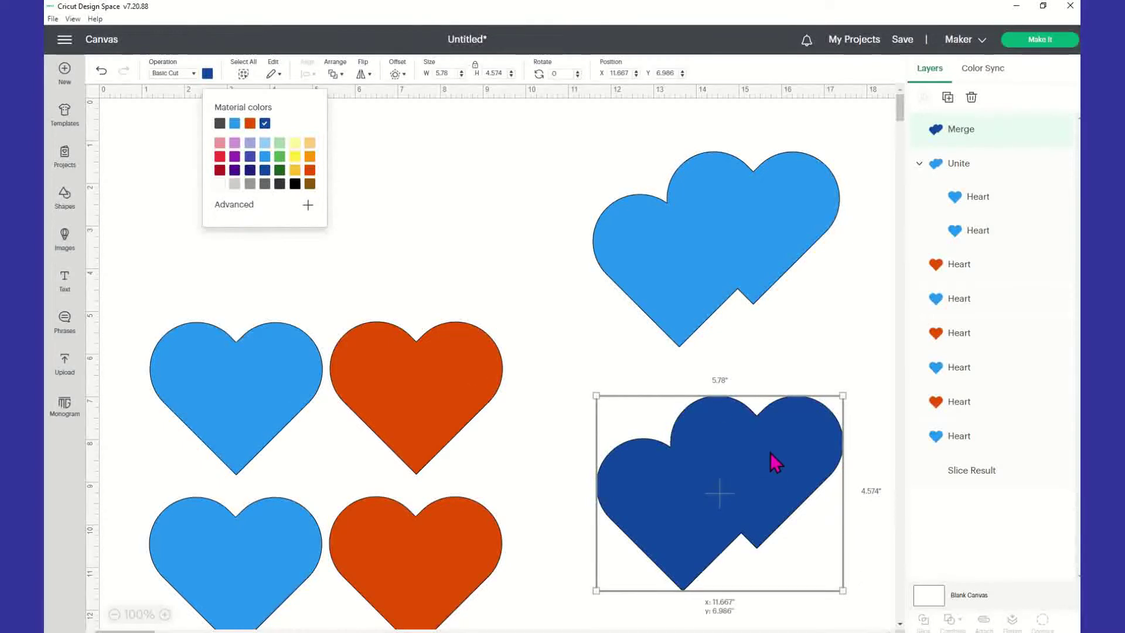
{"action": "left_click_drag", "start_coordinate": [770, 451], "coordinate": [758, 427]}
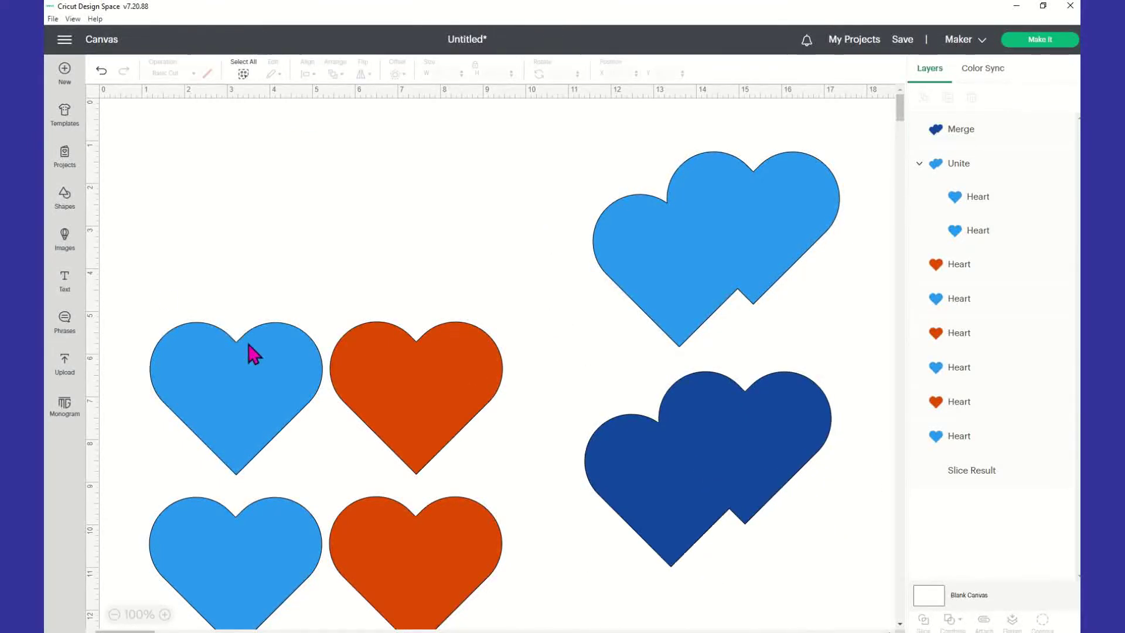
Add a text object reading LOVE to the canvas
{"action": "left_click", "coordinate": [66, 282]}
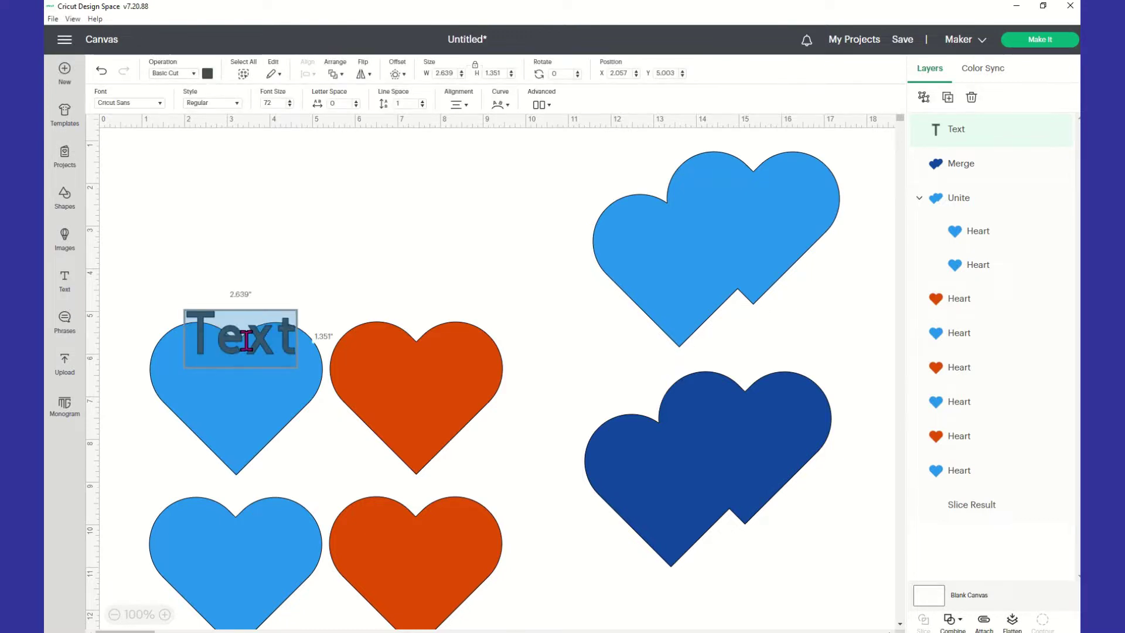
{"action": "type", "text": "LOVE"}
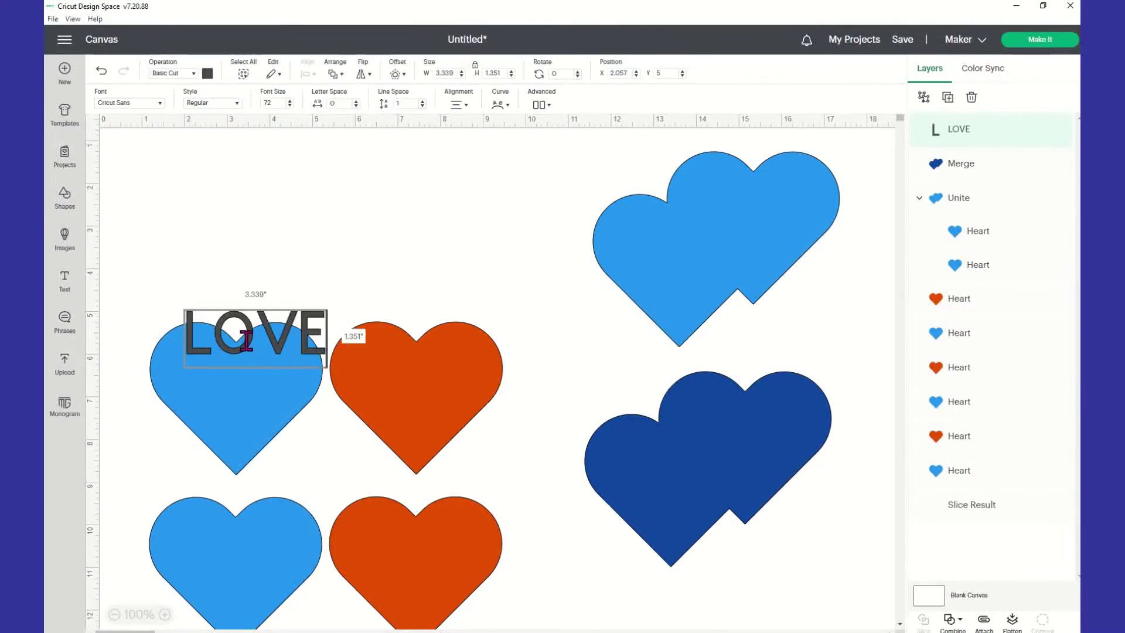
Change the font of the LOVE text to BFC Coffee Shop
{"action": "left_click", "coordinate": [158, 102]}
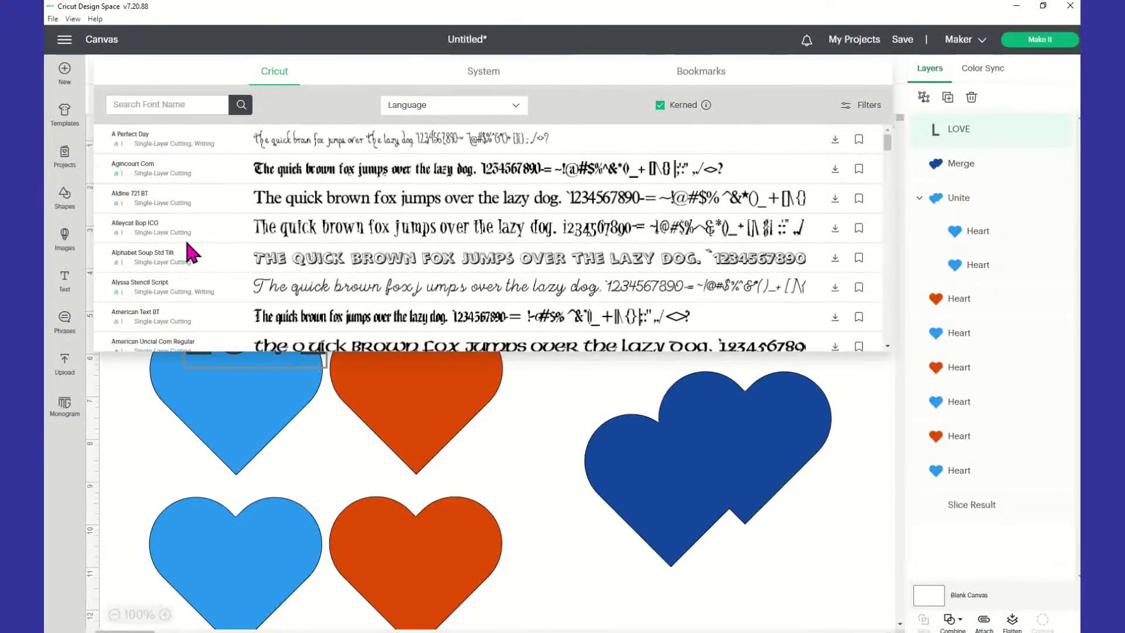
{"action": "scroll", "coordinate": [345, 302], "scroll_direction": "down", "scroll_amount": 3}
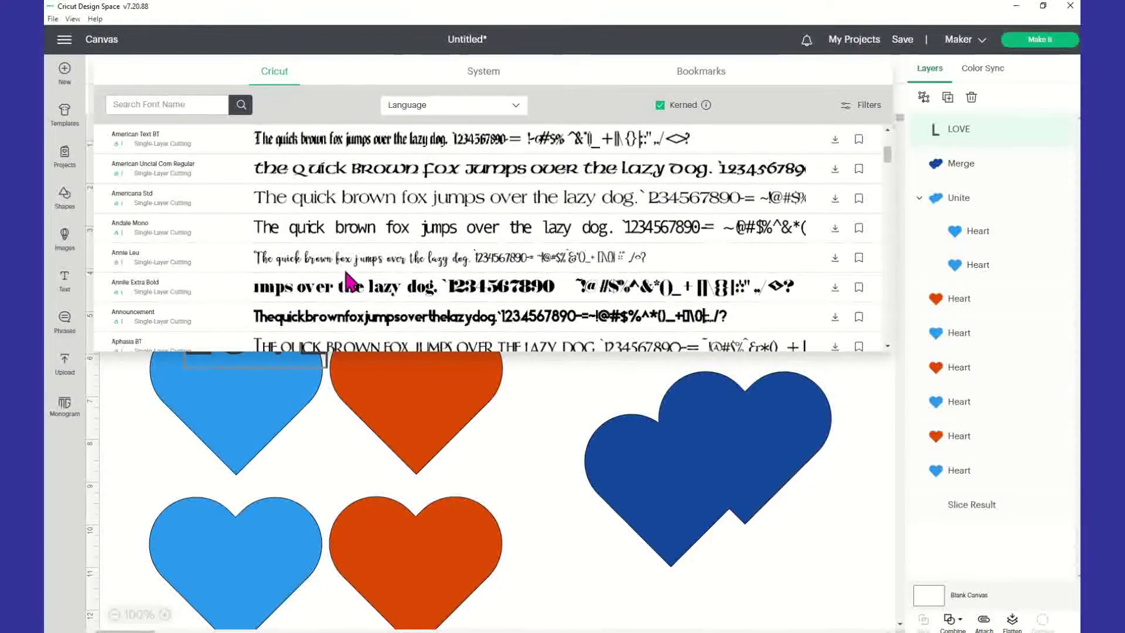
{"action": "scroll", "coordinate": [351, 309], "scroll_direction": "down", "scroll_amount": 4}
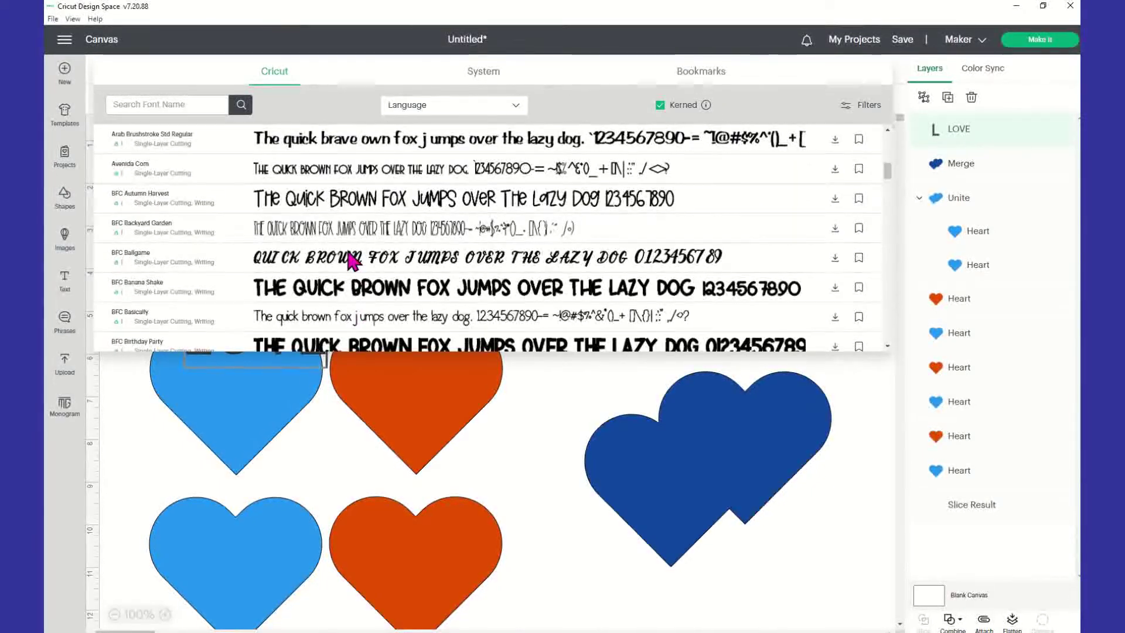
{"action": "scroll", "coordinate": [351, 261], "scroll_direction": "down", "scroll_amount": 2}
{"action": "scroll", "coordinate": [351, 263], "scroll_direction": "down", "scroll_amount": 5}
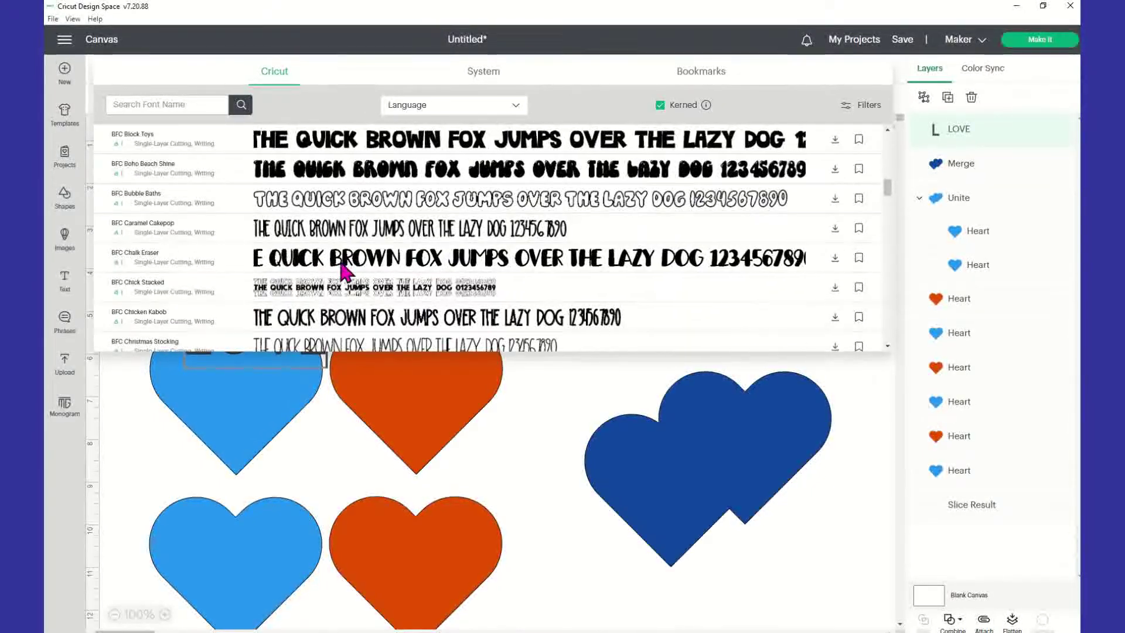
{"action": "scroll", "coordinate": [342, 284], "scroll_direction": "down", "scroll_amount": 1}
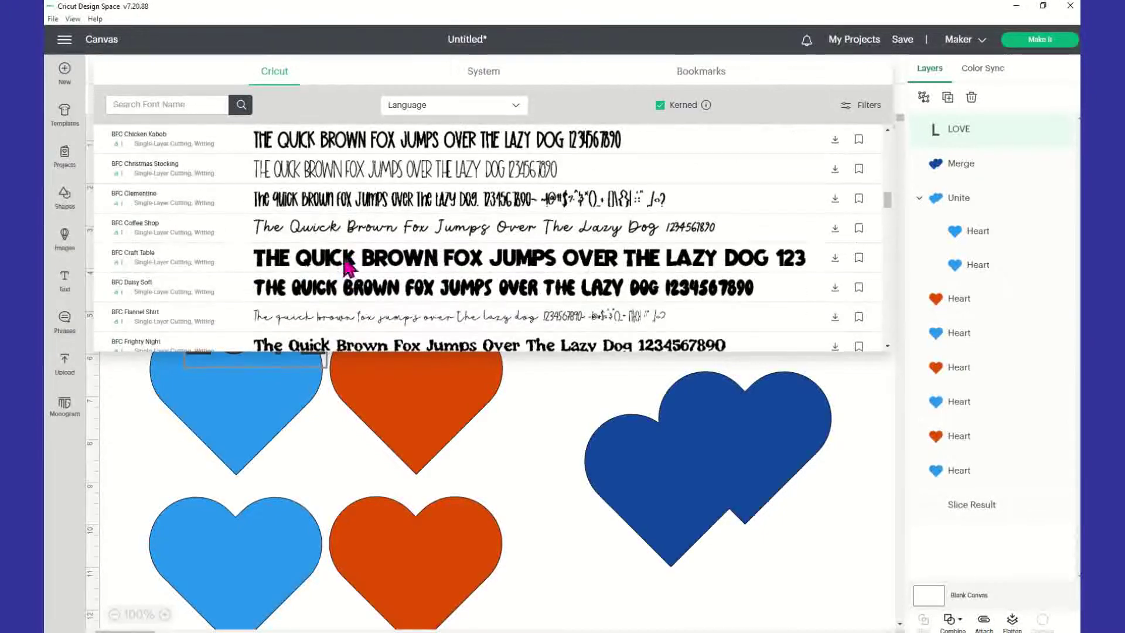
{"action": "left_click", "coordinate": [363, 237]}
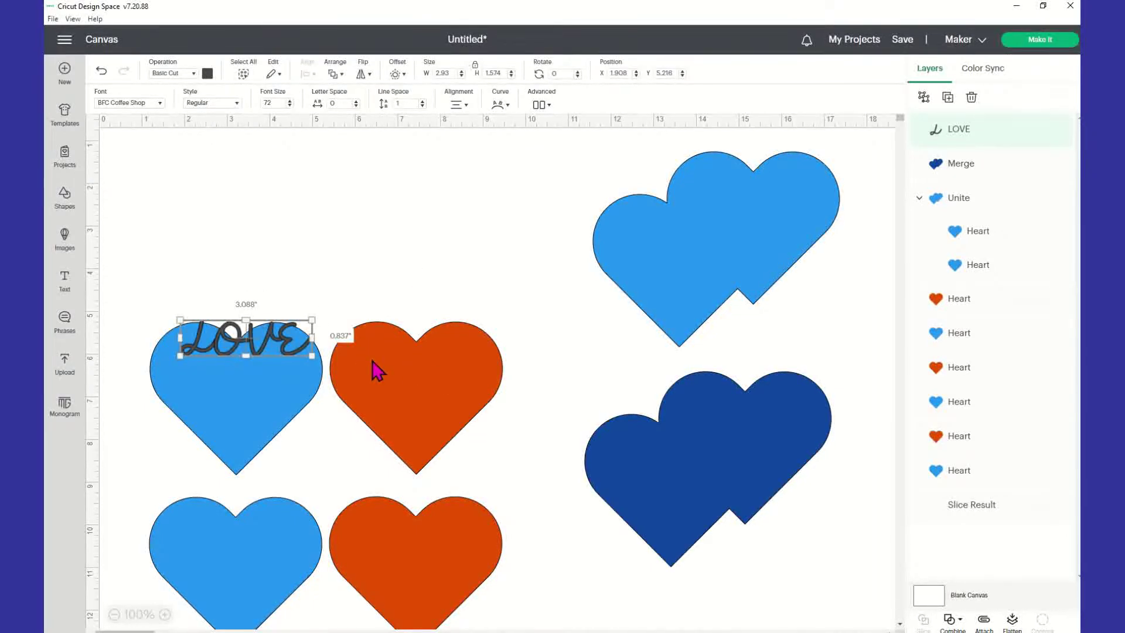
Place the LOVE text on the light blue united shape and move the dark blue merged shape away to about X 0.81, Y 0.49
{"action": "left_click_drag", "start_coordinate": [291, 354], "coordinate": [767, 245]}
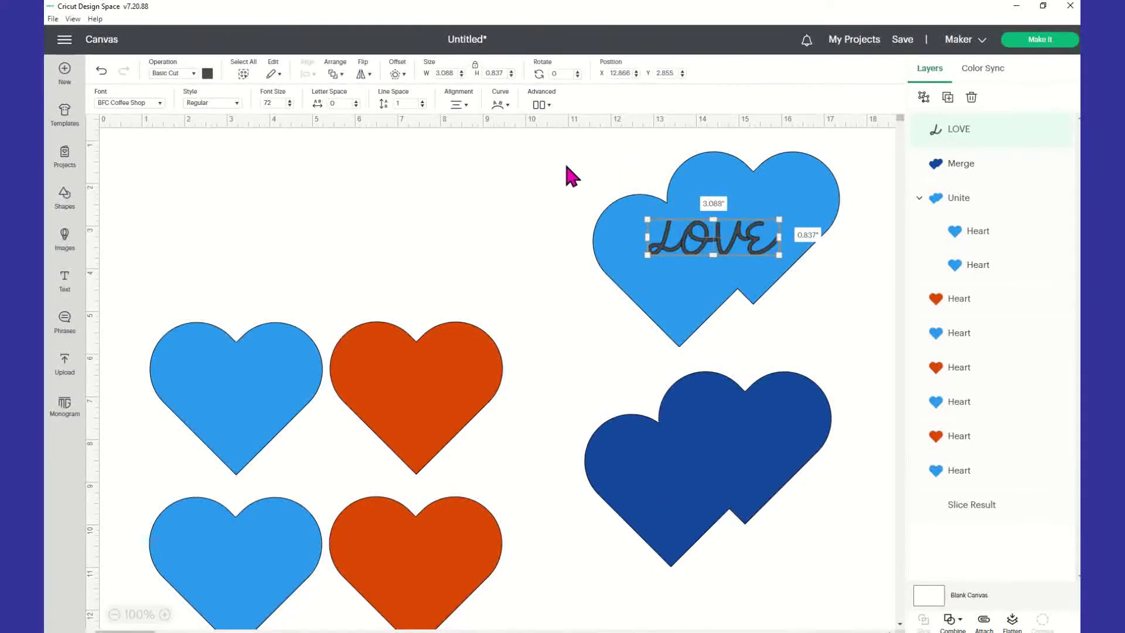
{"action": "left_click", "coordinate": [530, 160]}
{"action": "left_click_drag", "start_coordinate": [543, 131], "coordinate": [867, 401]}
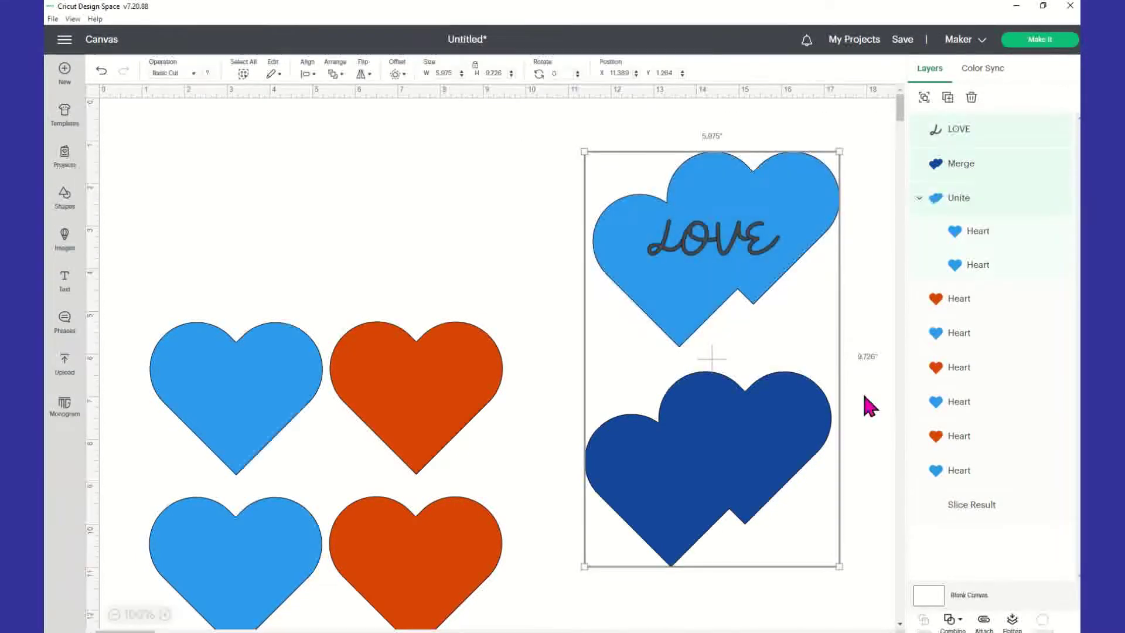
{"action": "left_click", "coordinate": [522, 304]}
{"action": "left_click_drag", "start_coordinate": [668, 480], "coordinate": [214, 231]}
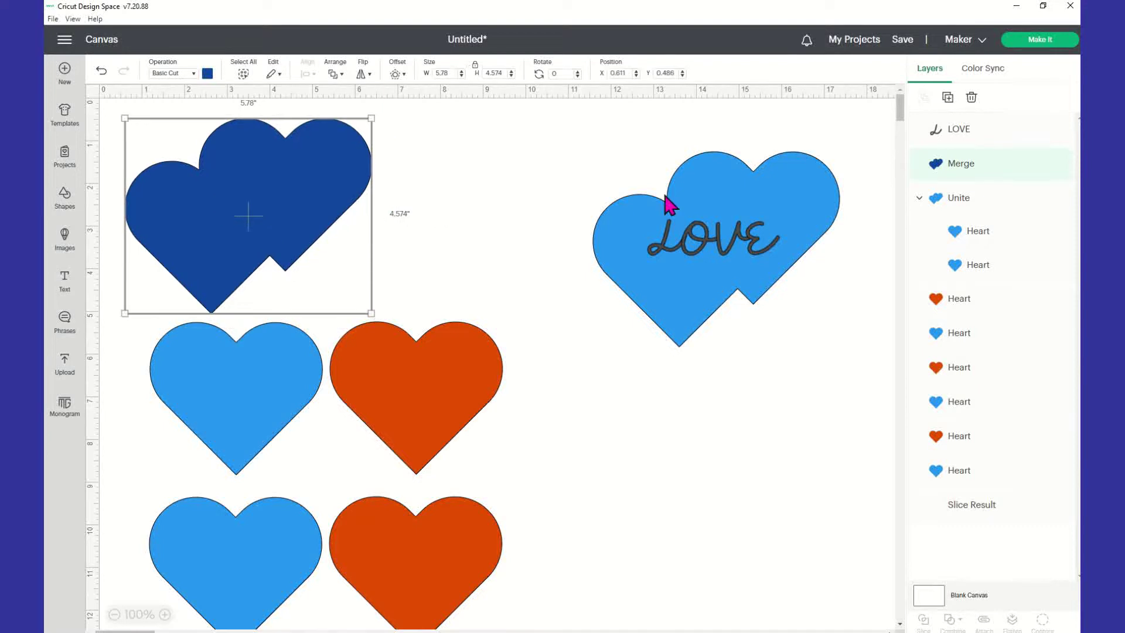
Slice the light blue united shape with the LOVE text
{"action": "left_click", "coordinate": [597, 131]}
{"action": "left_click_drag", "start_coordinate": [542, 126], "coordinate": [902, 404]}
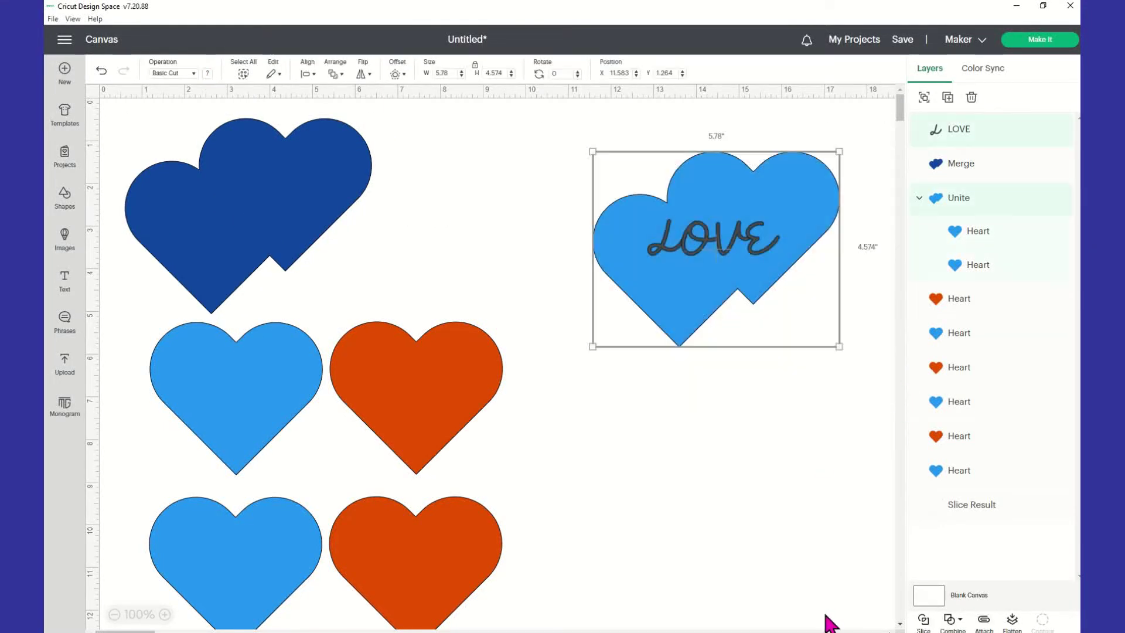
{"action": "left_click", "coordinate": [923, 621]}
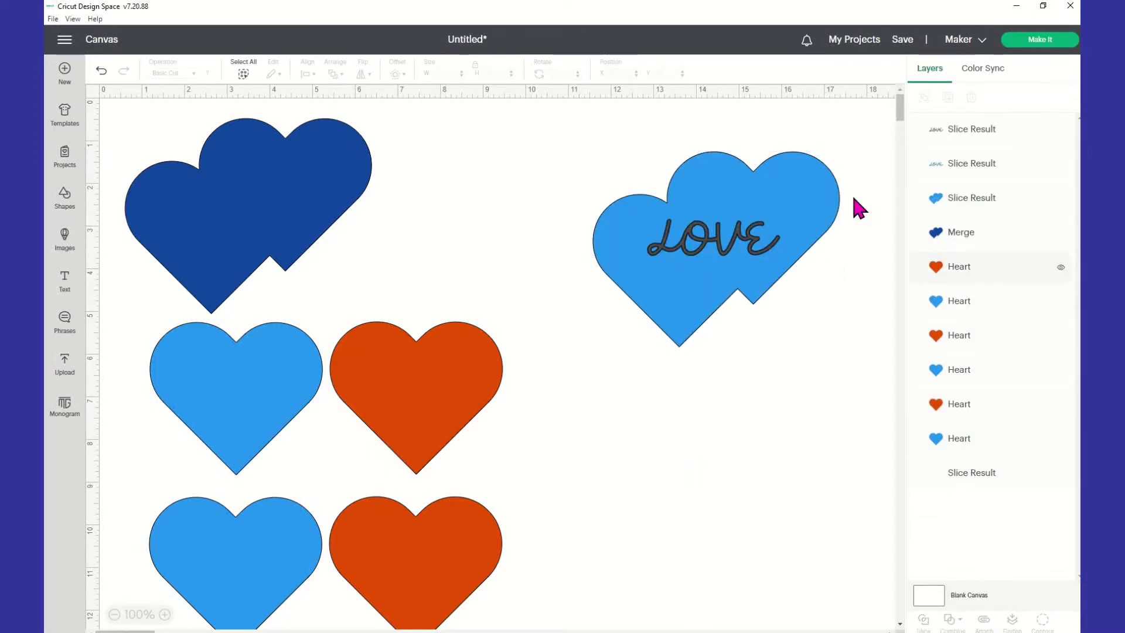
Separate the sliced light blue shape from the cut-out lettering and delete both leftover LOVE pieces
{"action": "left_click_drag", "start_coordinate": [809, 203], "coordinate": [826, 412]}
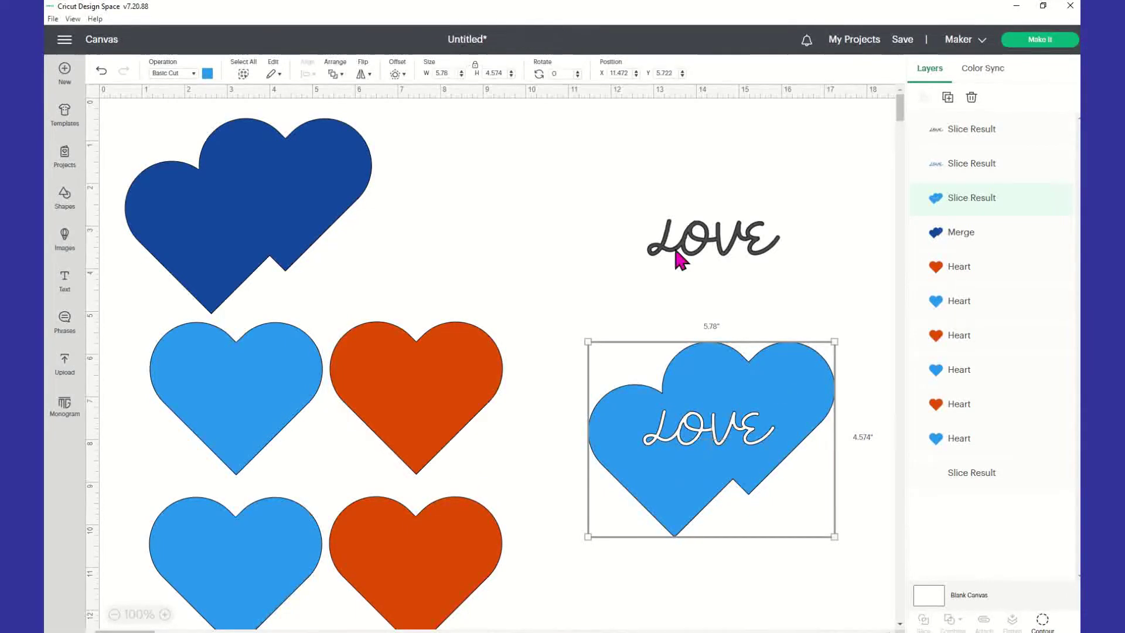
{"action": "left_click_drag", "start_coordinate": [611, 188], "coordinate": [844, 306]}
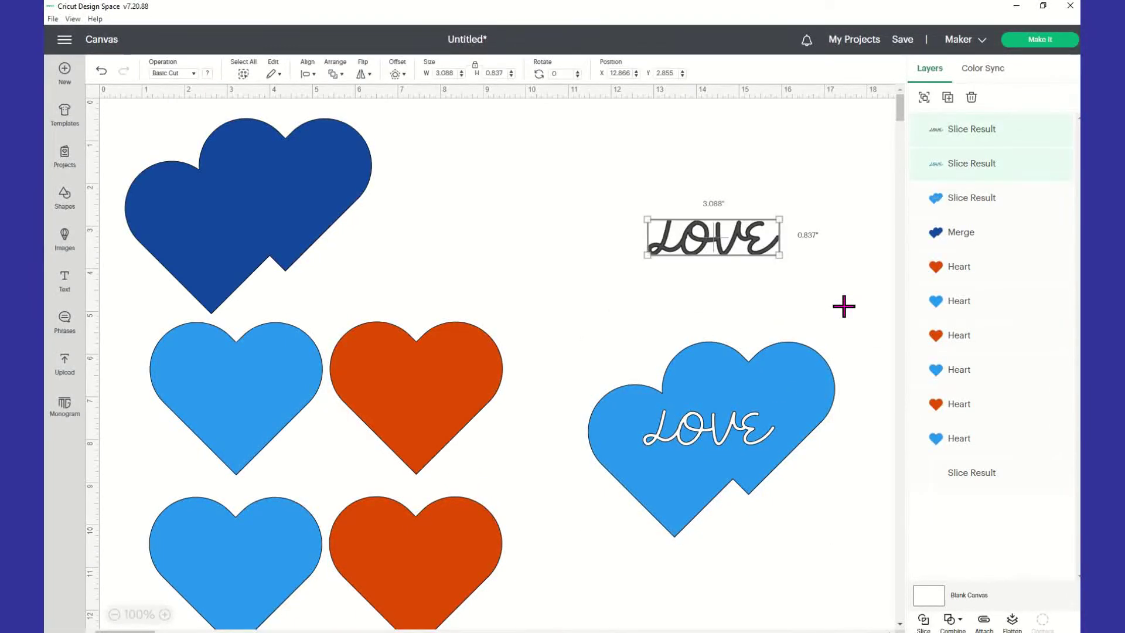
{"action": "key", "text": "Delete"}
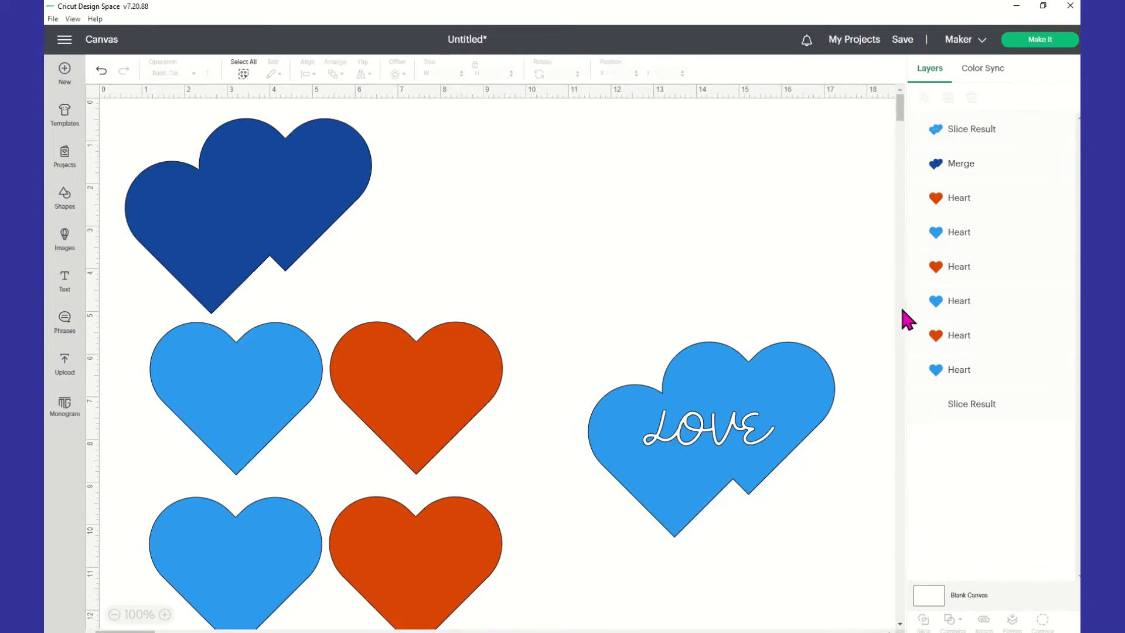
Move the sliced LOVE shape to about X 11.63, Y 0.97 and the dark blue merged shape below it, at about X 11.93, Y 5.82
{"action": "left_click_drag", "start_coordinate": [798, 426], "coordinate": [804, 223]}
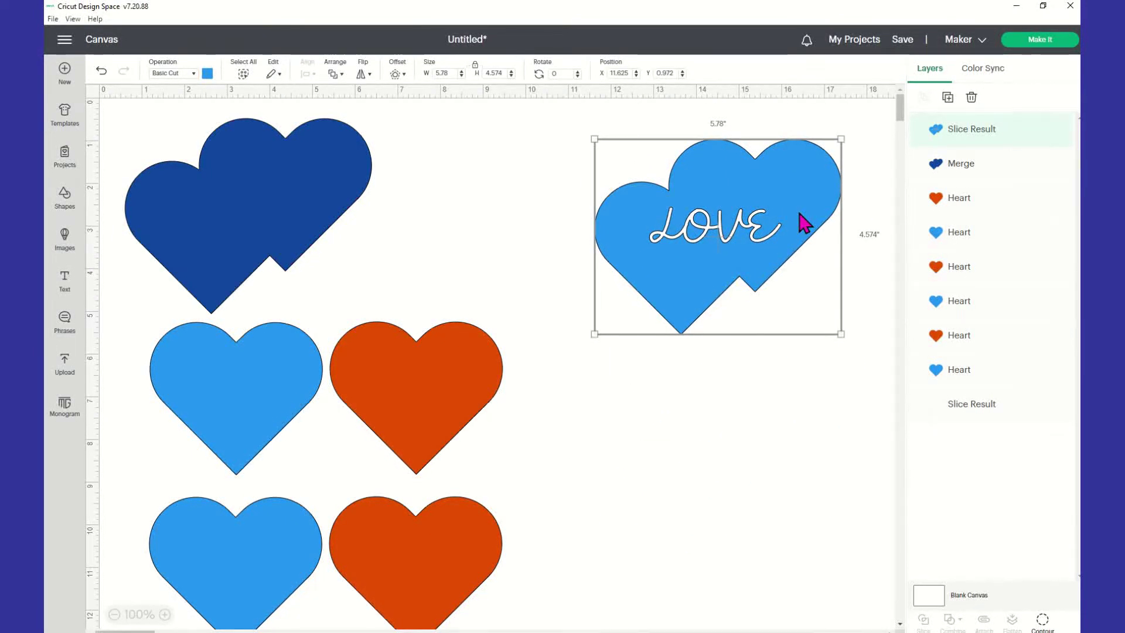
{"action": "left_click_drag", "start_coordinate": [342, 263], "coordinate": [779, 394]}
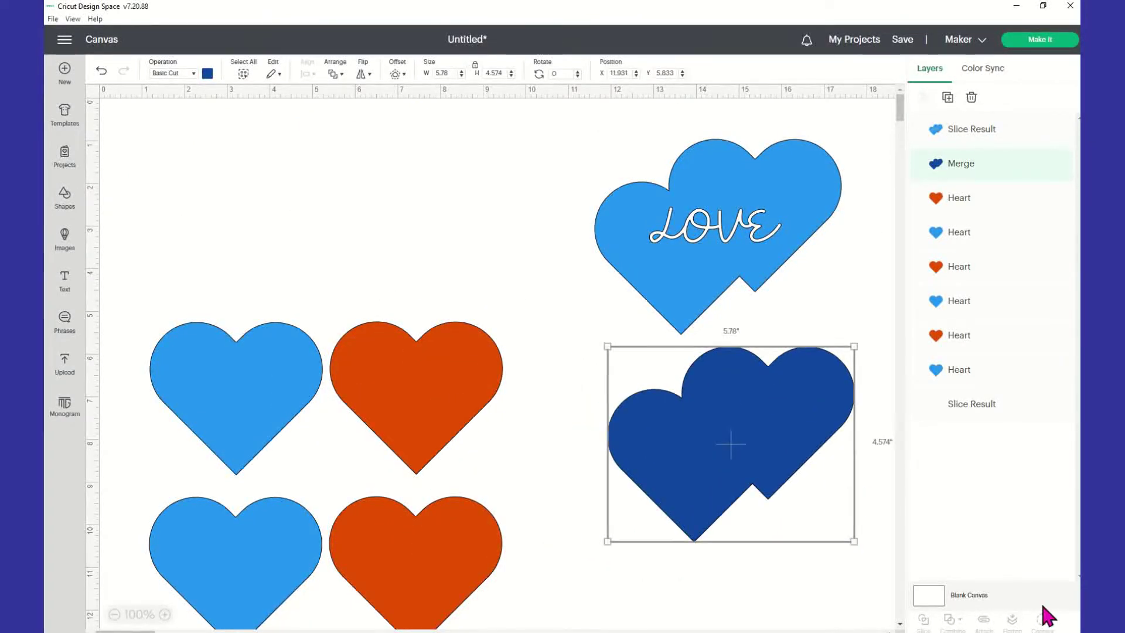
{"action": "left_click_drag", "start_coordinate": [765, 478], "coordinate": [765, 476]}
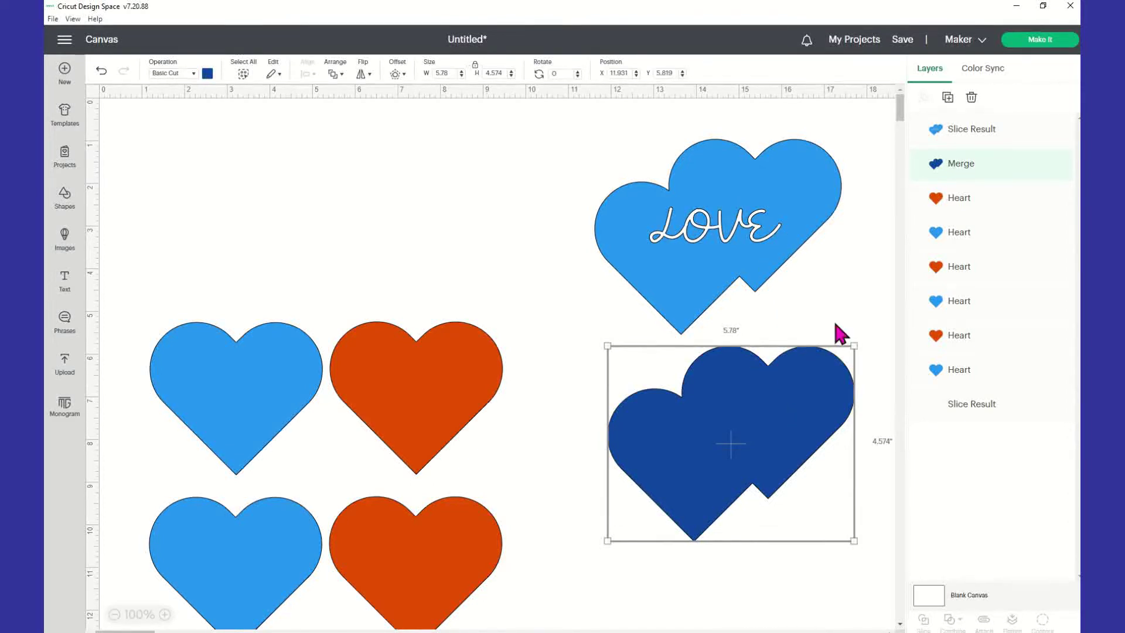
{"action": "left_click", "coordinate": [772, 207]}
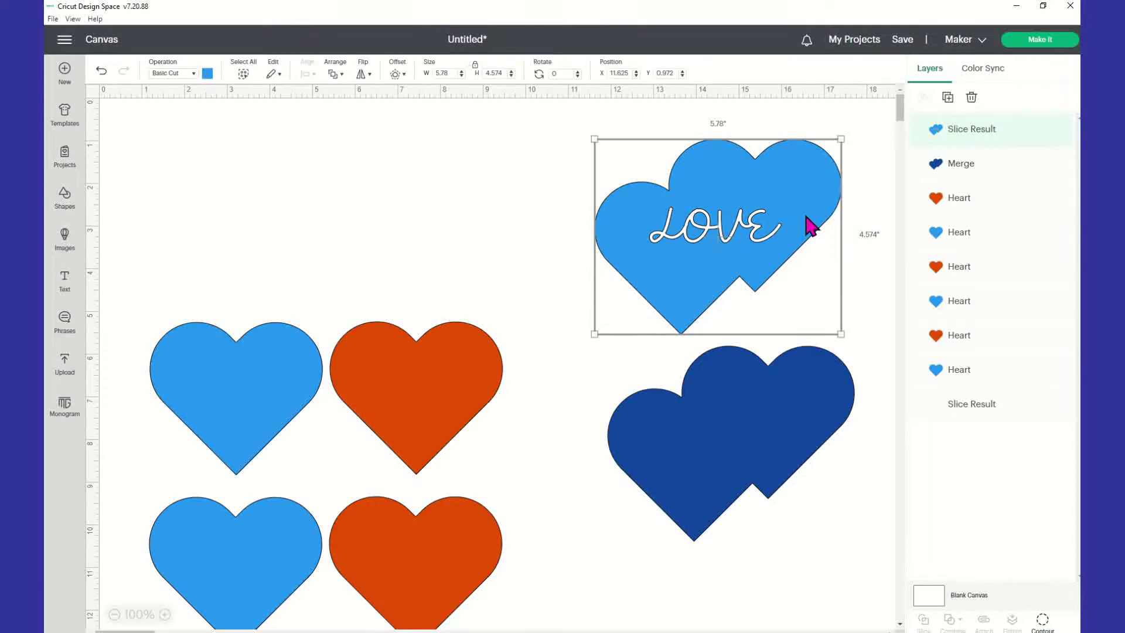
Overlap the upper orange heart with the blue heart beside it and unite the two
{"action": "left_click_drag", "start_coordinate": [389, 434], "coordinate": [296, 426]}
{"action": "left_click", "coordinate": [455, 234]}
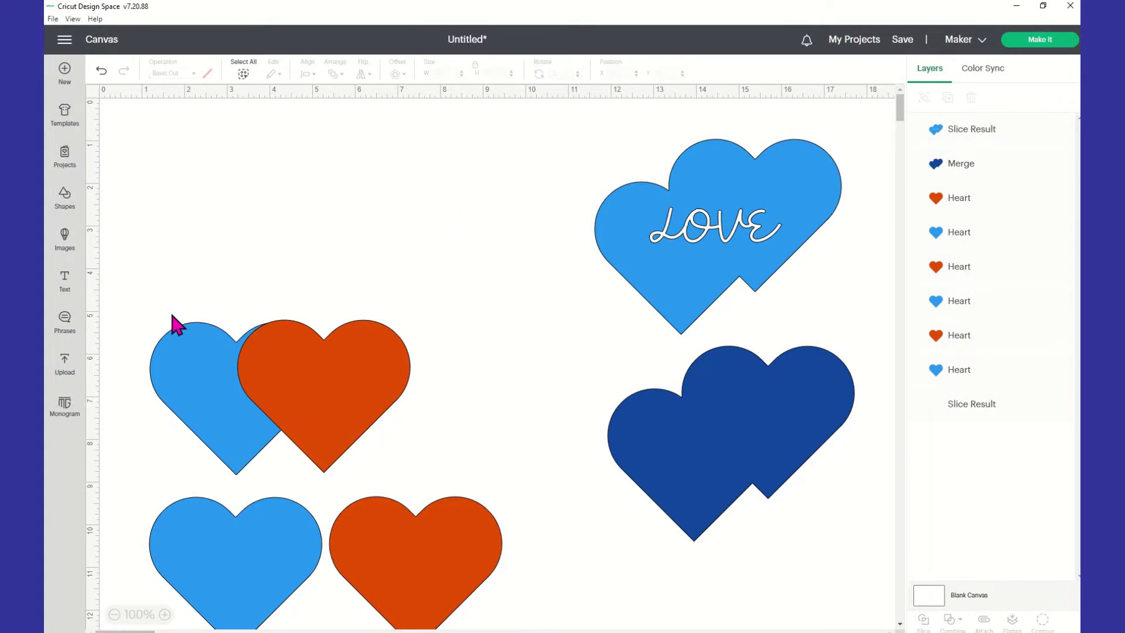
{"action": "left_click_drag", "start_coordinate": [149, 301], "coordinate": [430, 463]}
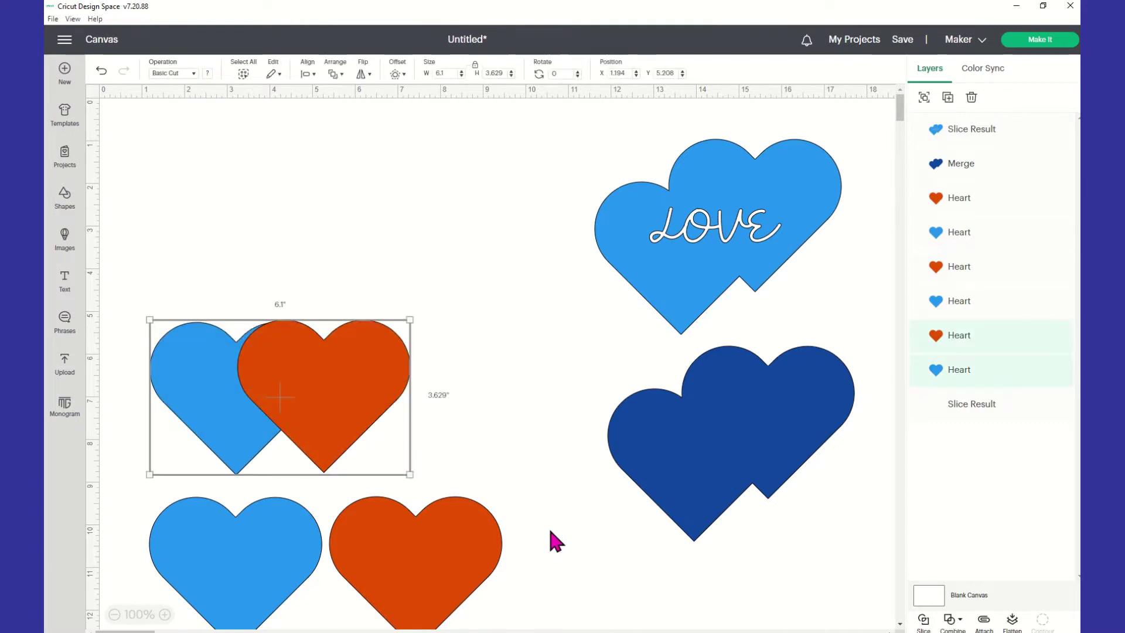
{"action": "left_click", "coordinate": [959, 620]}
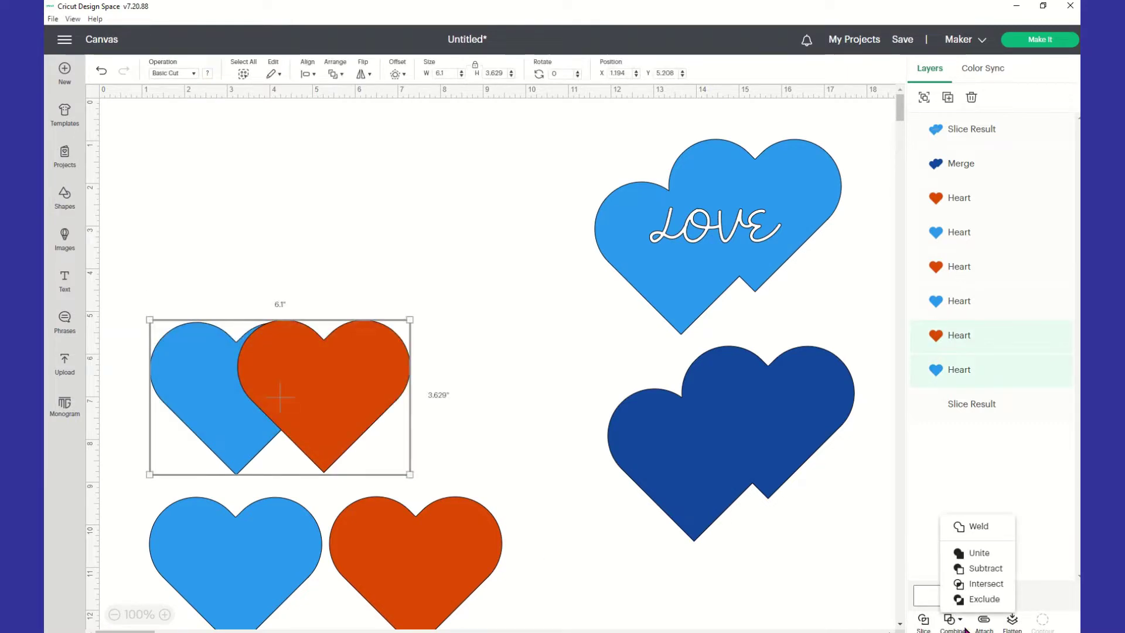
{"action": "left_click", "coordinate": [980, 571]}
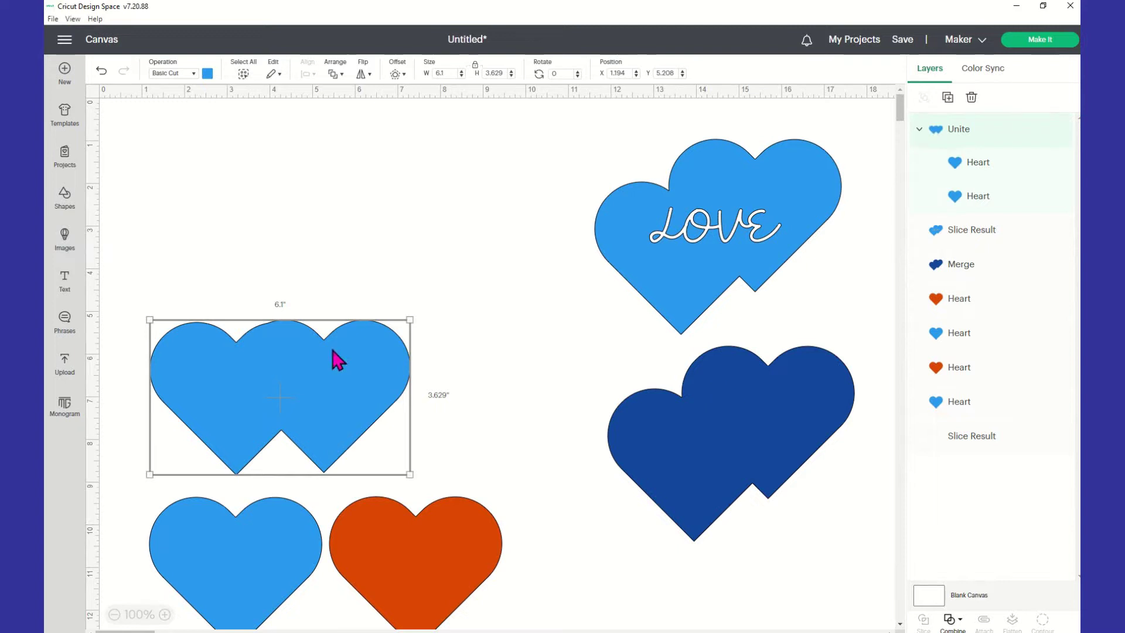
Move the united hearts to about X 2.97, Y 1.32 and undo their Unite
{"action": "left_click_drag", "start_coordinate": [359, 382], "coordinate": [441, 200]}
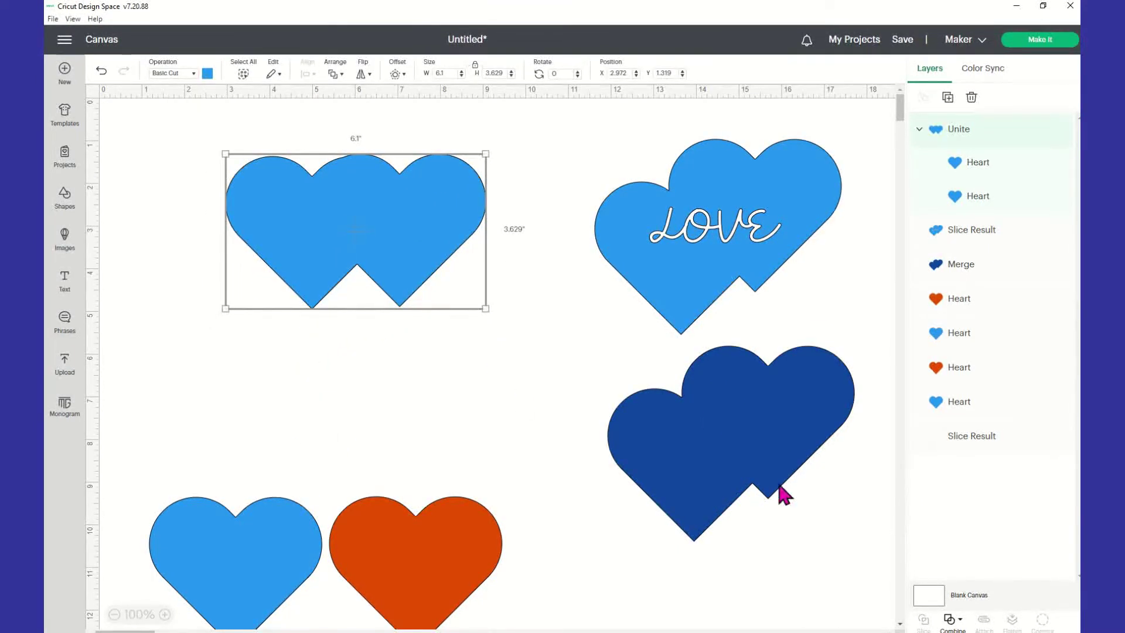
{"action": "left_click", "coordinate": [962, 625]}
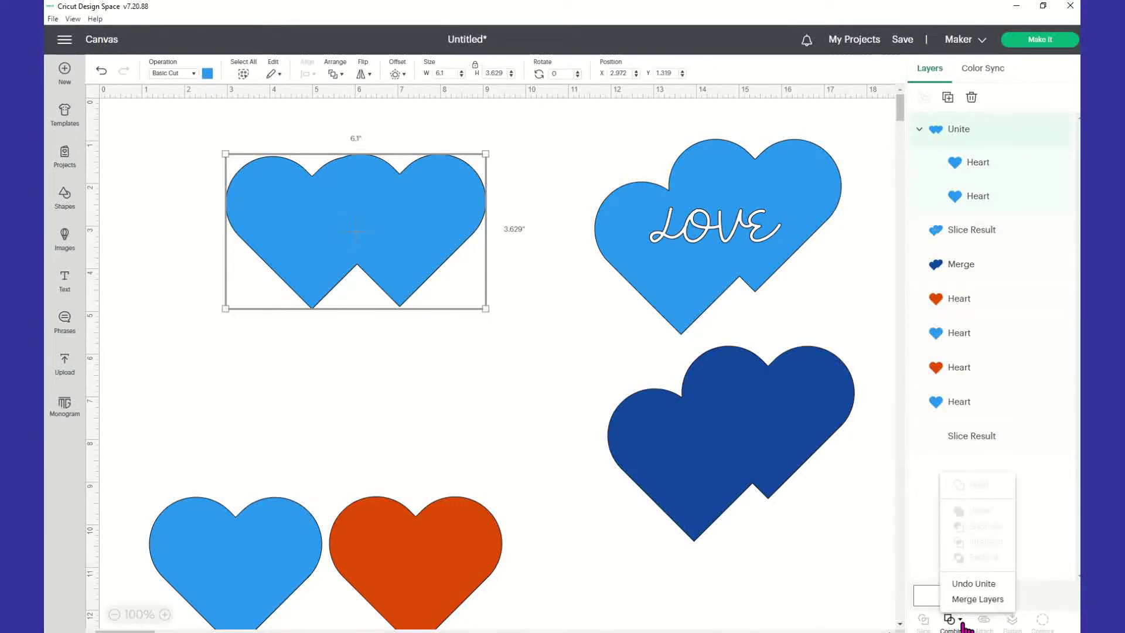
{"action": "left_click", "coordinate": [988, 588]}
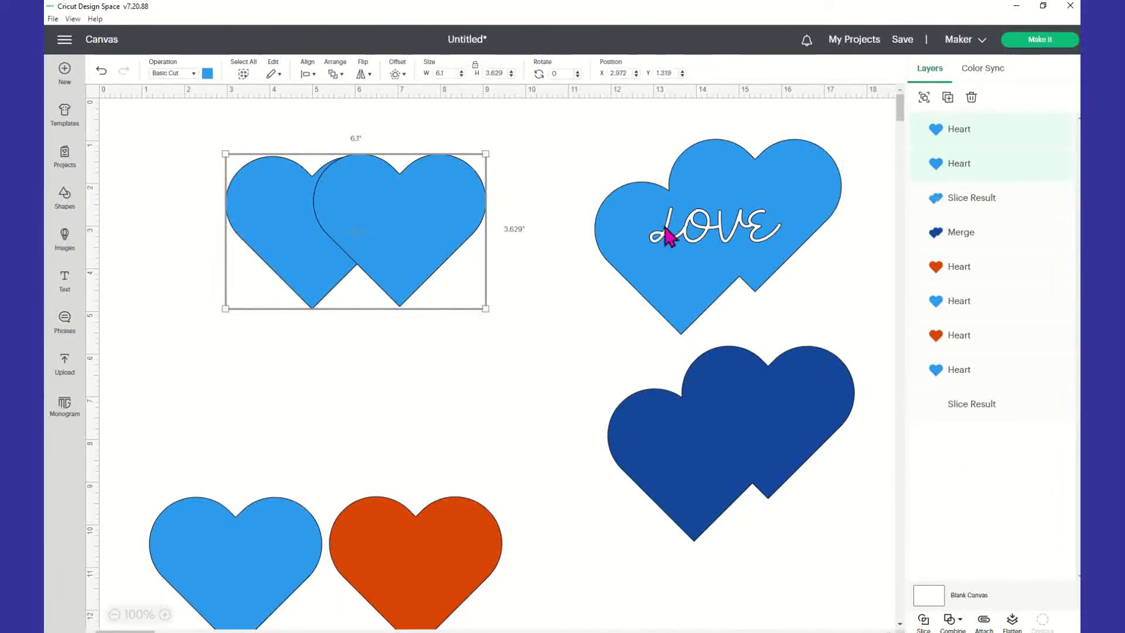
Separate the two overlapping blue hearts and place them side by side, at about X 0.81 and X 5.43, both at Y 4.89
{"action": "left_click_drag", "start_coordinate": [446, 229], "coordinate": [395, 286]}
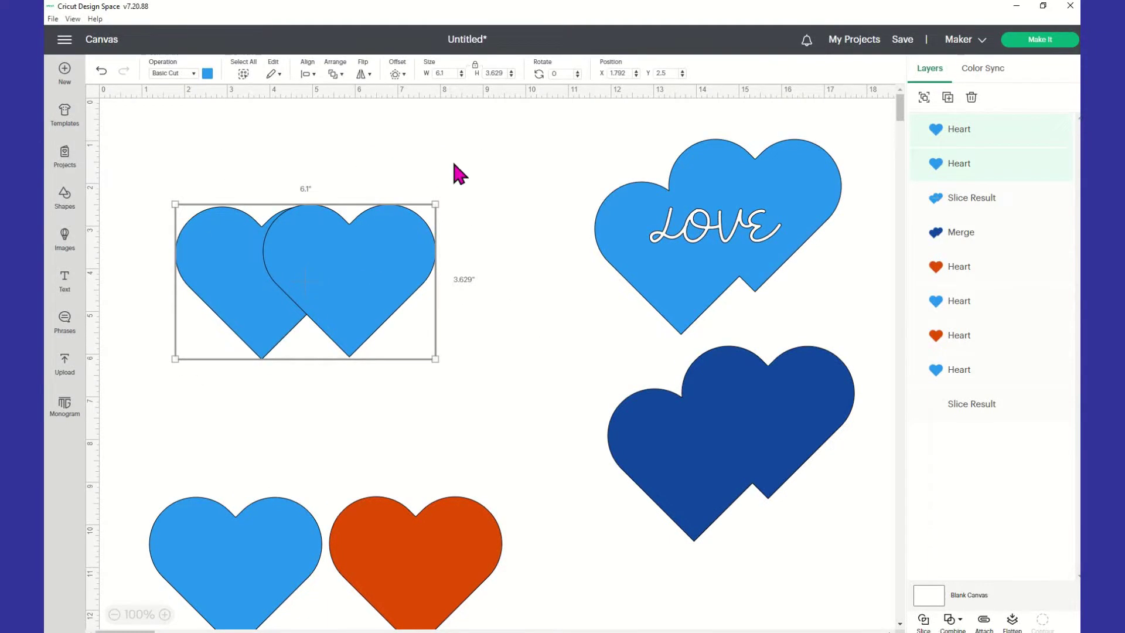
{"action": "left_click", "coordinate": [454, 162]}
{"action": "left_click", "coordinate": [411, 258]}
{"action": "left_click_drag", "start_coordinate": [490, 277], "coordinate": [492, 271]}
{"action": "left_click_drag", "start_coordinate": [279, 283], "coordinate": [277, 344]}
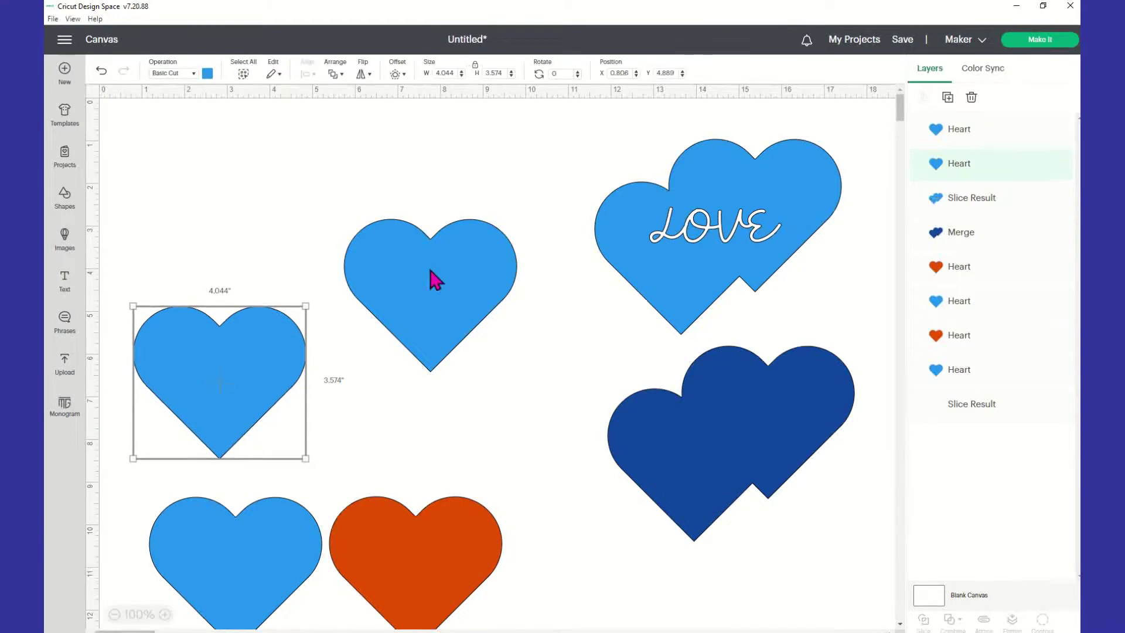
{"action": "left_click_drag", "start_coordinate": [441, 272], "coordinate": [429, 359]}
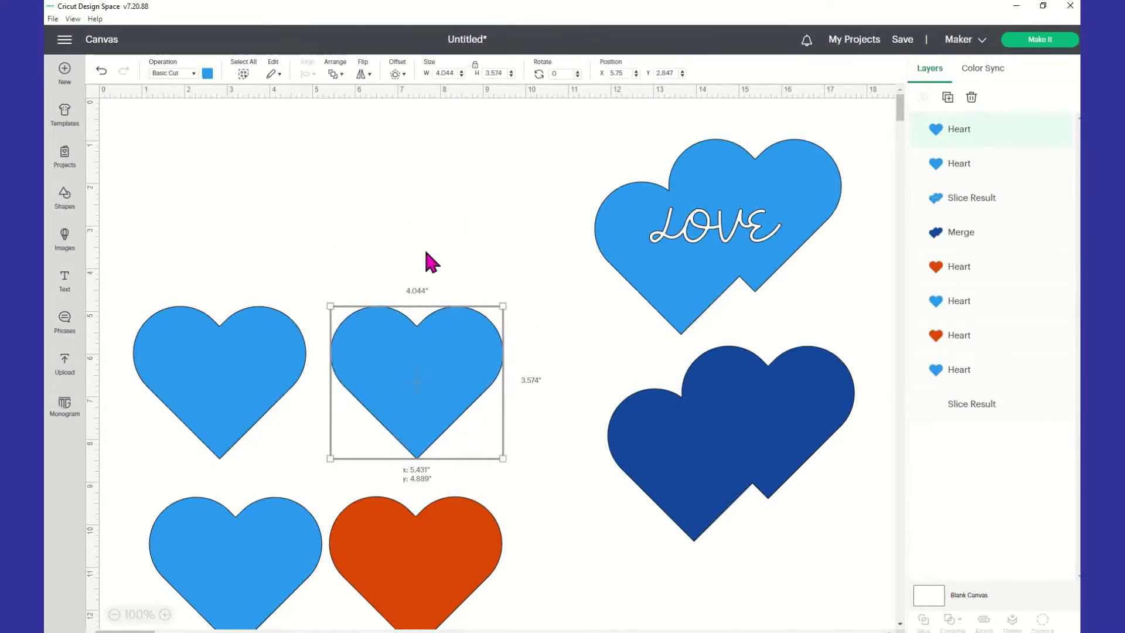
Recolor the blue heart at about X 5.43, Y 4.89 red
{"action": "left_click", "coordinate": [207, 73]}
{"action": "left_click", "coordinate": [219, 156]}
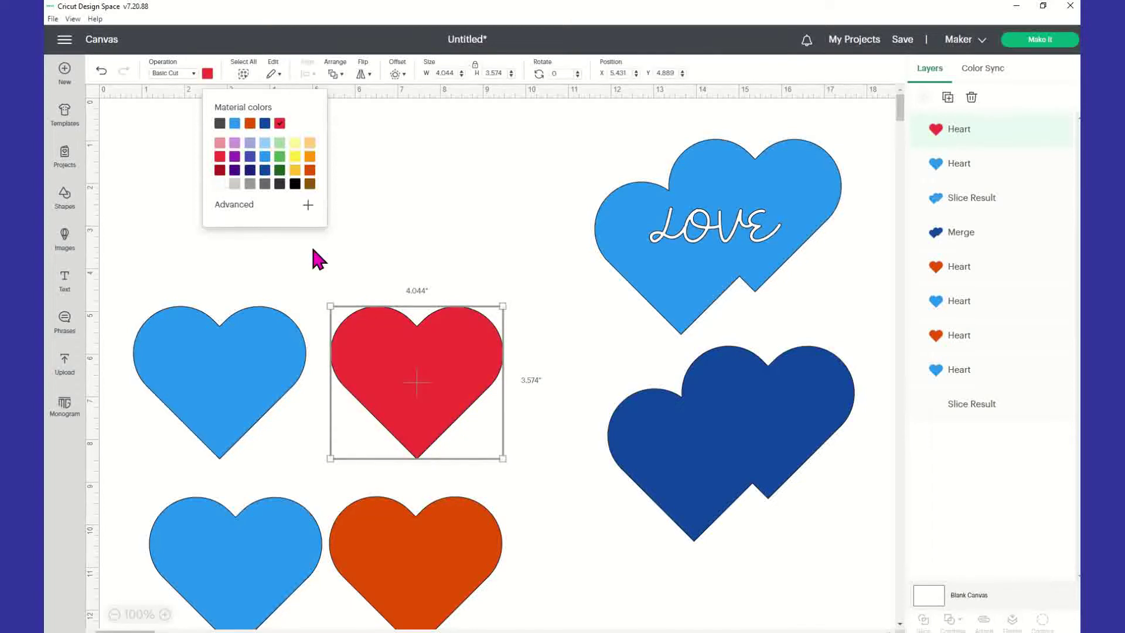
{"action": "left_click", "coordinate": [468, 240]}
Move the sliced LOVE shape to about X 12.31, Y 0.56 and delete the dark blue merged shape
{"action": "left_click_drag", "start_coordinate": [768, 240], "coordinate": [742, 227]}
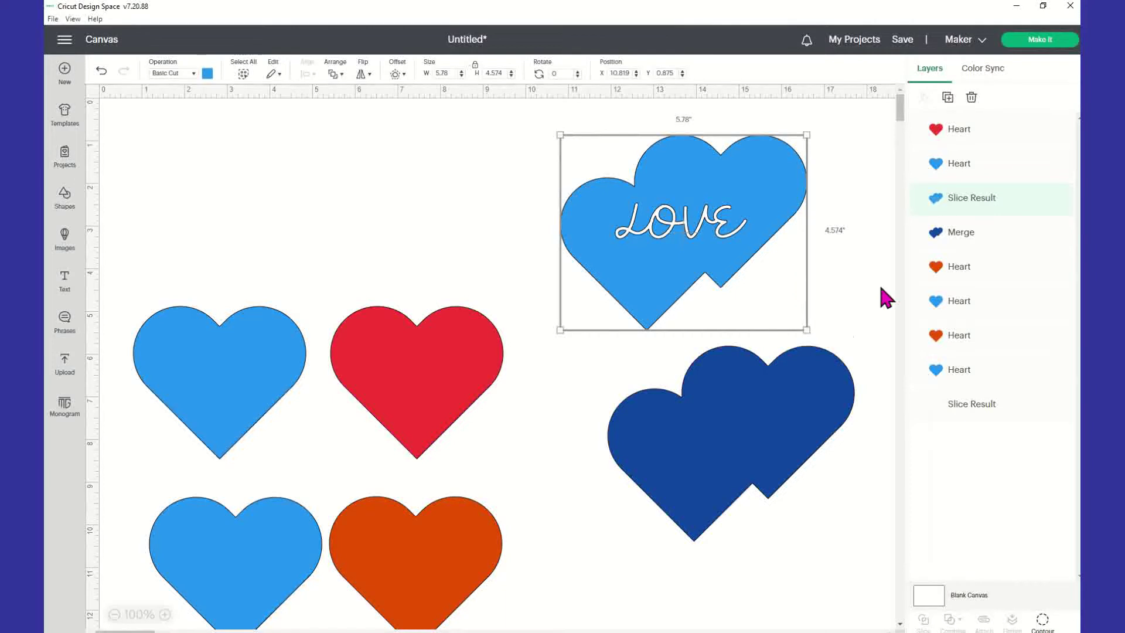
{"action": "left_click", "coordinate": [789, 428]}
{"action": "left_click_drag", "start_coordinate": [722, 230], "coordinate": [783, 216]}
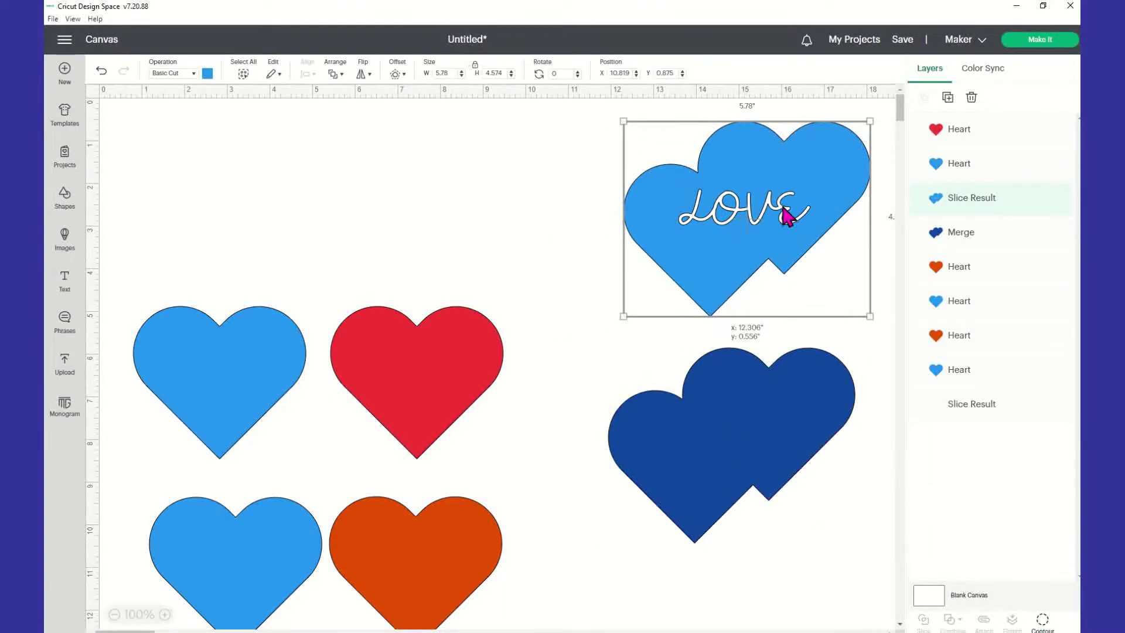
{"action": "left_click", "coordinate": [775, 445]}
{"action": "key", "text": "Delete"}
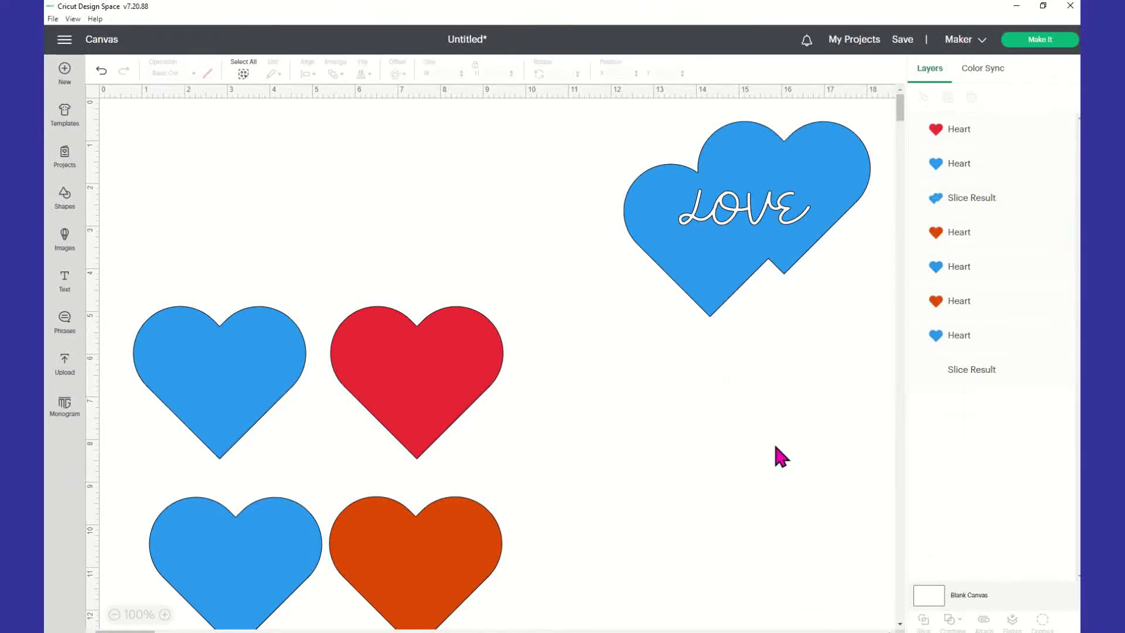
Move the upper blue heart to about X 0.88, Y 2.15 and overlap it with the red heart at about X 2.76, Y 3.24
{"action": "left_click_drag", "start_coordinate": [275, 402], "coordinate": [278, 285]}
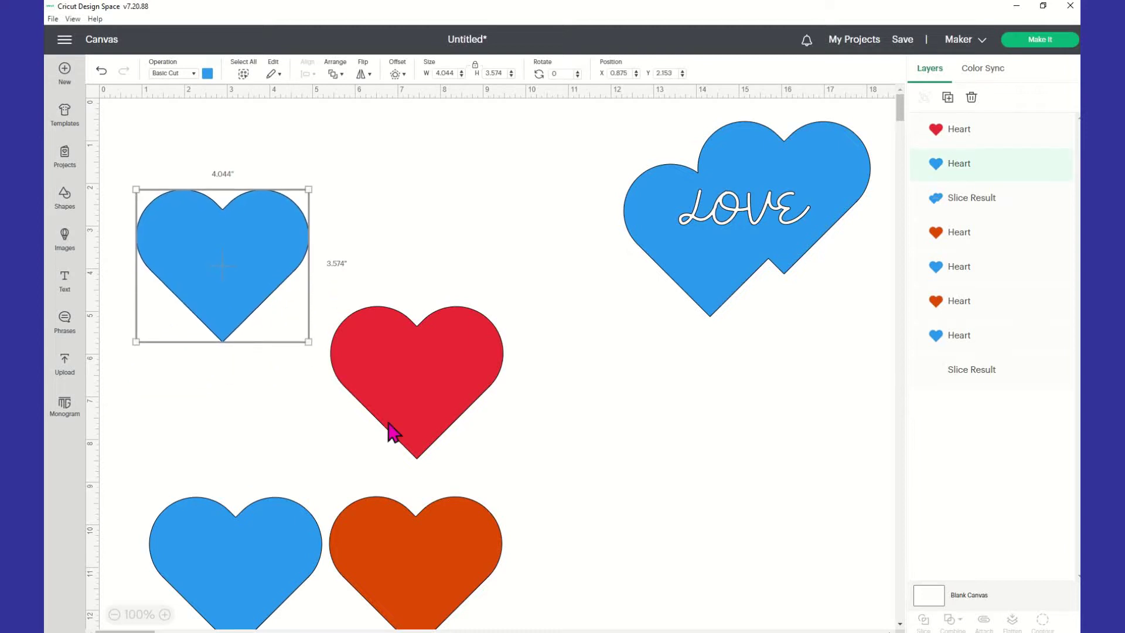
{"action": "left_click_drag", "start_coordinate": [420, 396], "coordinate": [307, 327]}
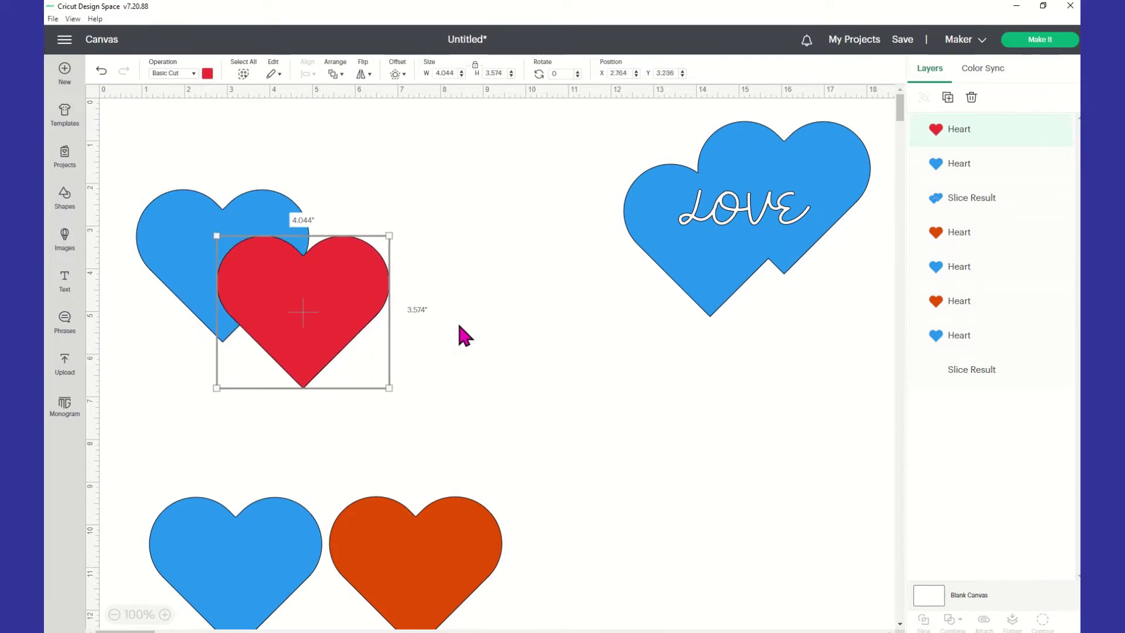
{"action": "left_click", "coordinate": [423, 356]}
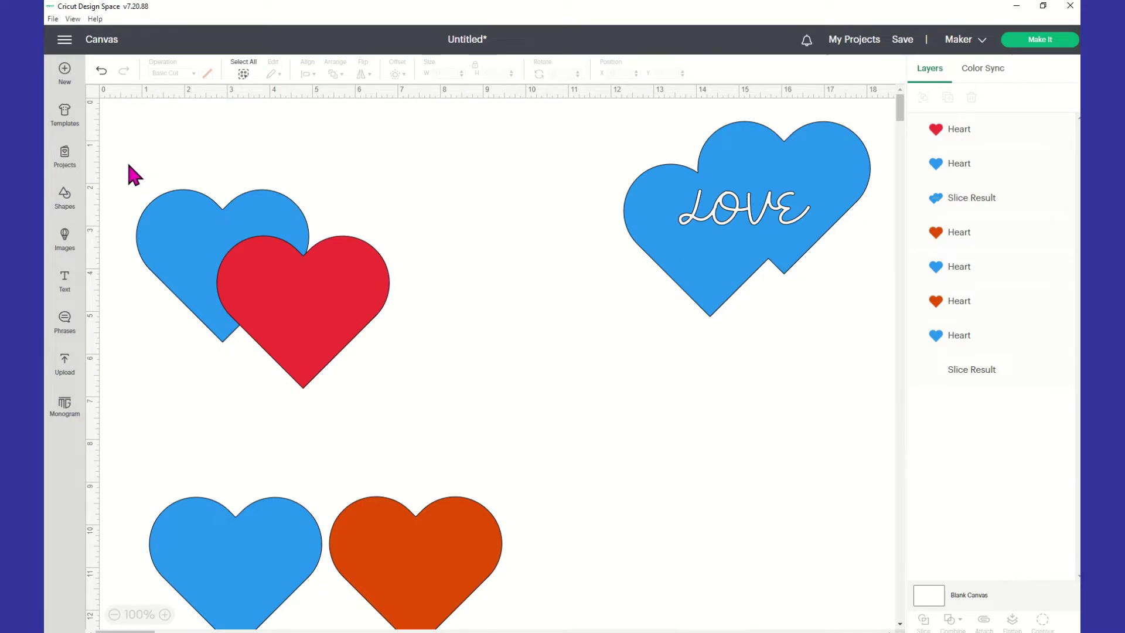
Select the overlapping blue and red hearts and combine them with Subtract, cutting the red heart out of the blue one
{"action": "left_click_drag", "start_coordinate": [392, 358], "coordinate": [428, 425]}
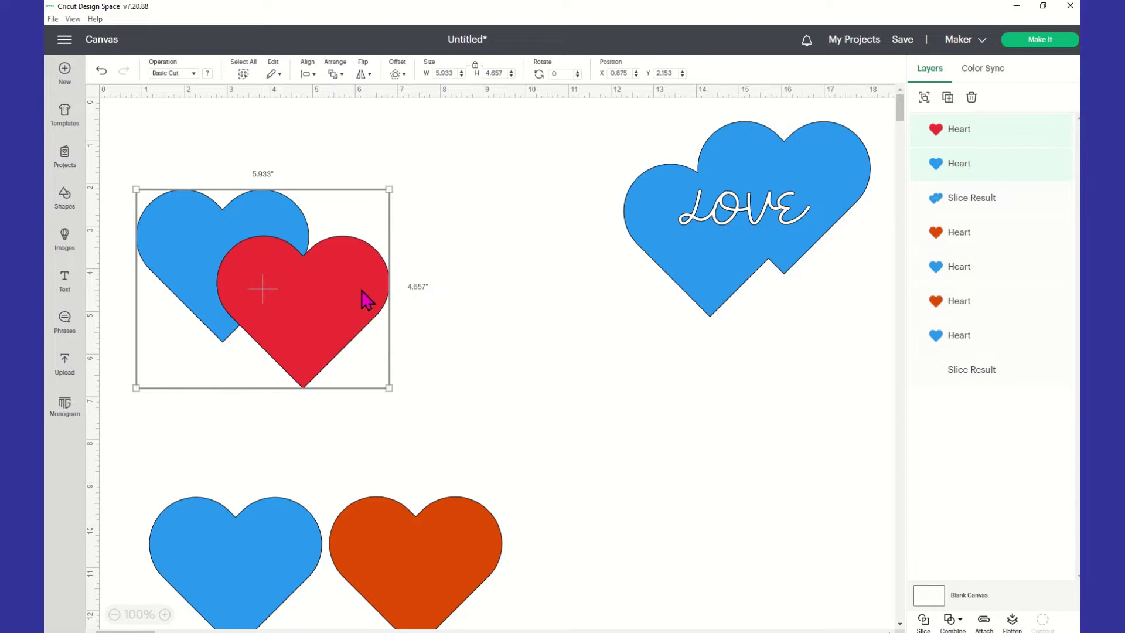
{"action": "left_click", "coordinate": [961, 625]}
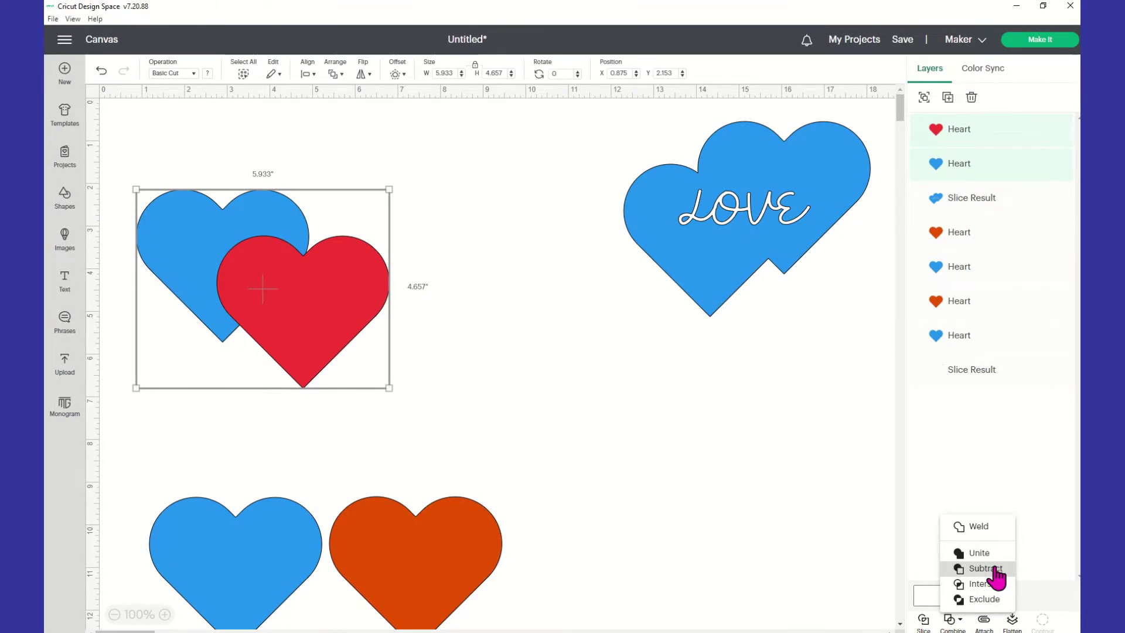
{"action": "left_click", "coordinate": [252, 230]}
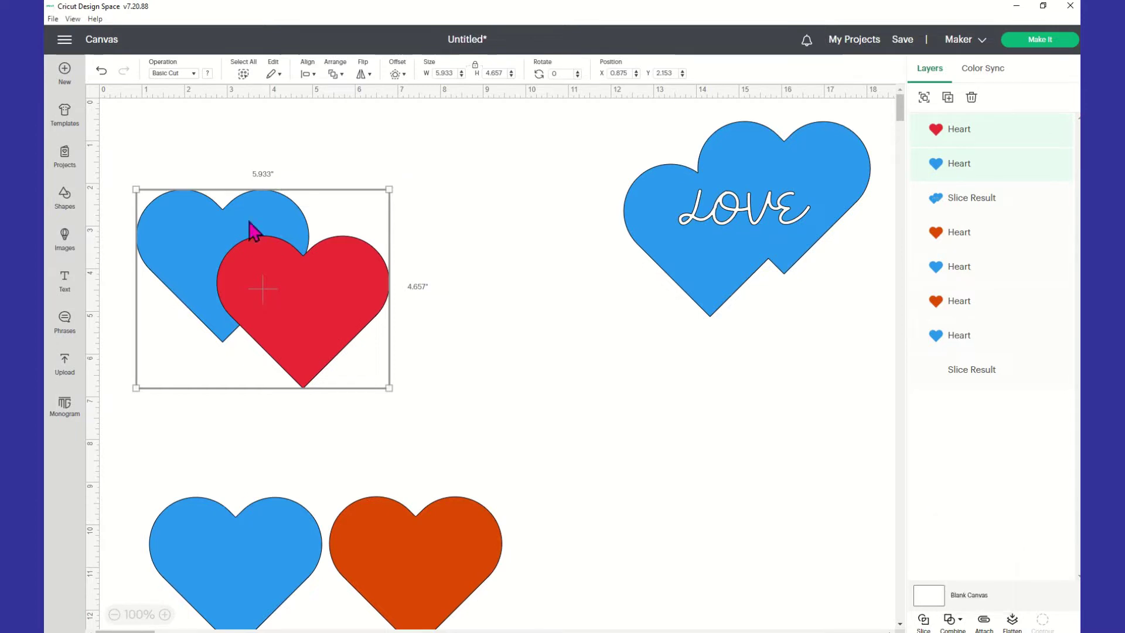
{"action": "left_click", "coordinate": [262, 157]}
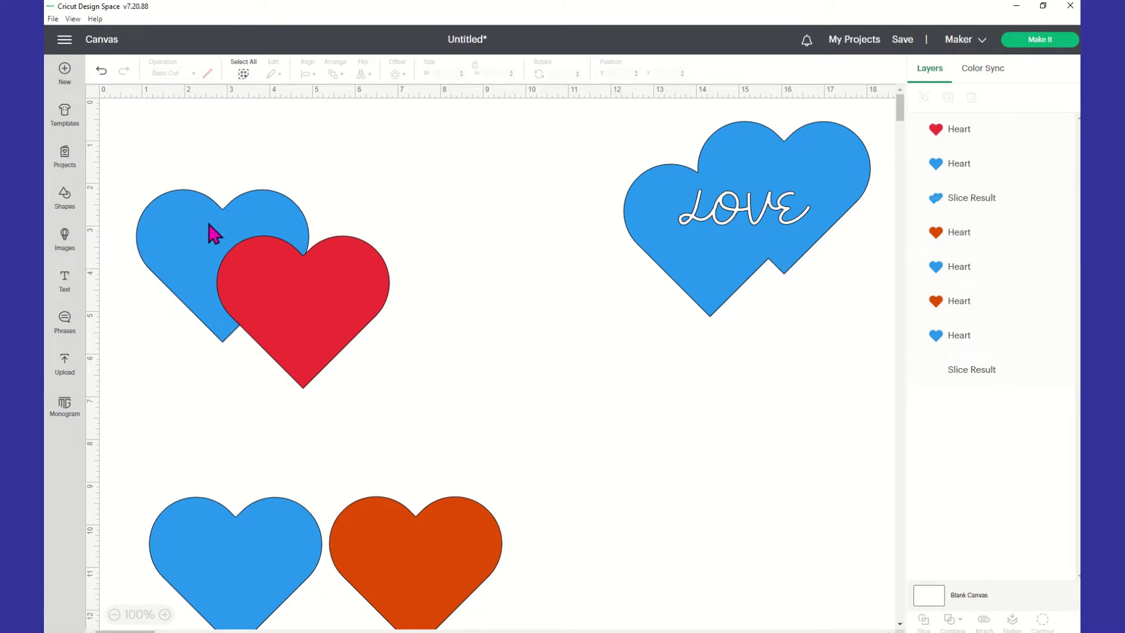
{"action": "left_click_drag", "start_coordinate": [116, 156], "coordinate": [550, 444]}
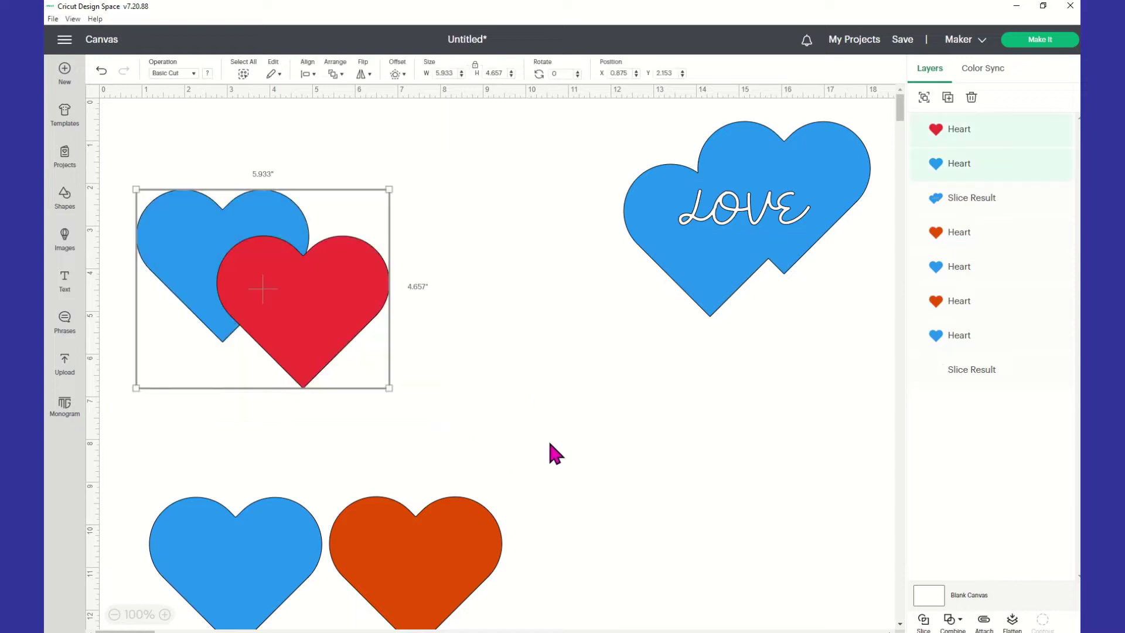
{"action": "left_click", "coordinate": [961, 622]}
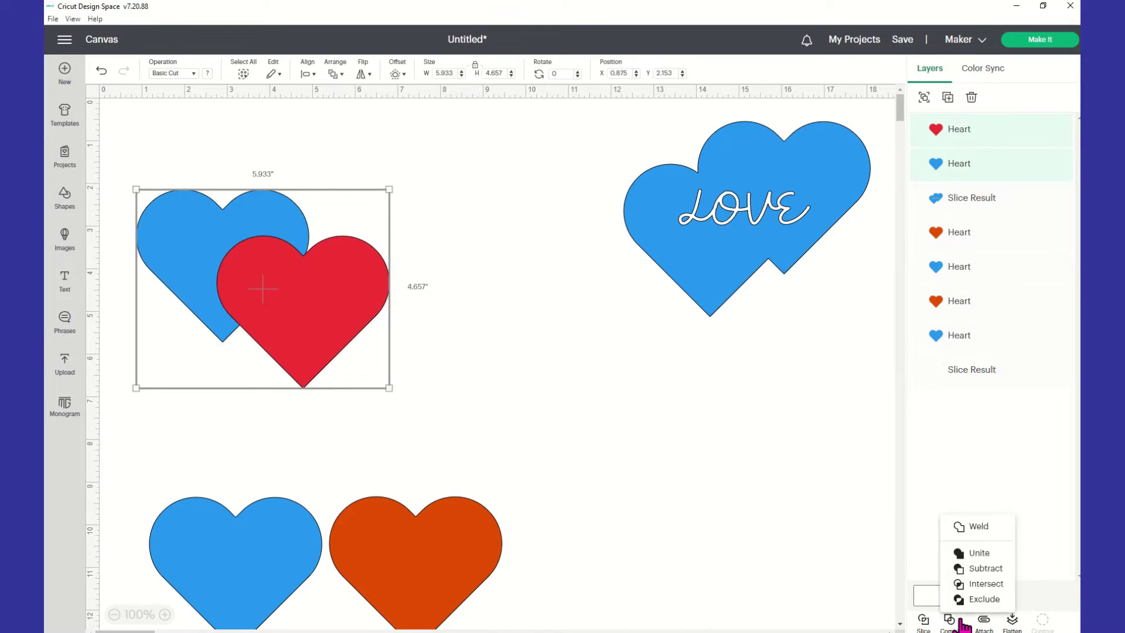
{"action": "left_click", "coordinate": [995, 569]}
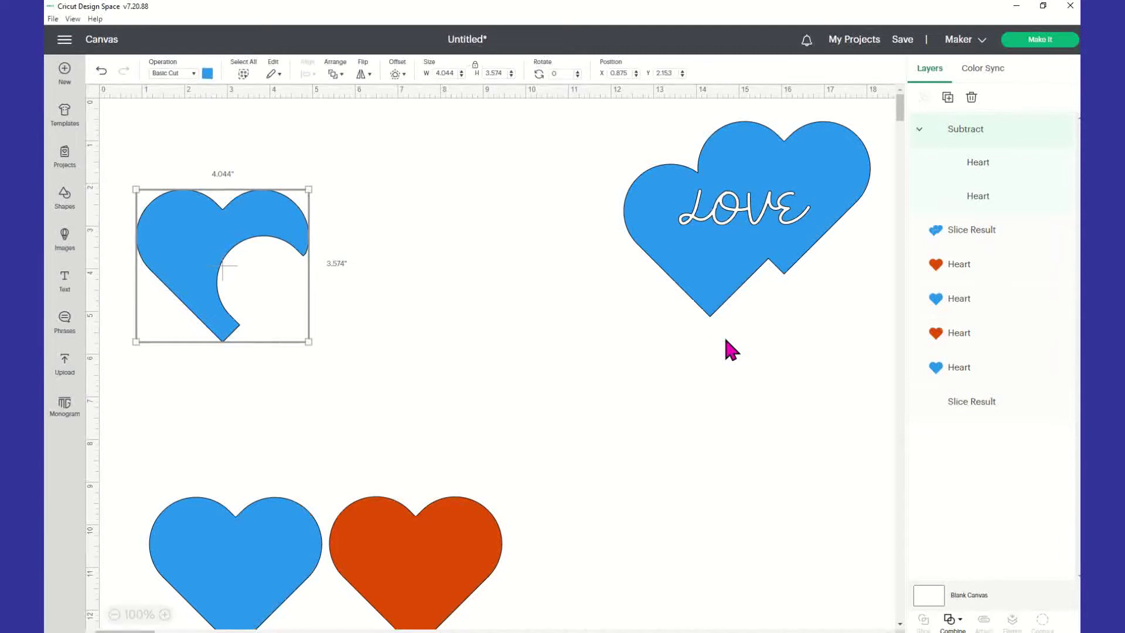
Move the Subtract shape to X 1.125, Y 1.333, and its cut-out heart alone to about X 2.861, Y 0.569
{"action": "left_click_drag", "start_coordinate": [301, 226], "coordinate": [297, 200]}
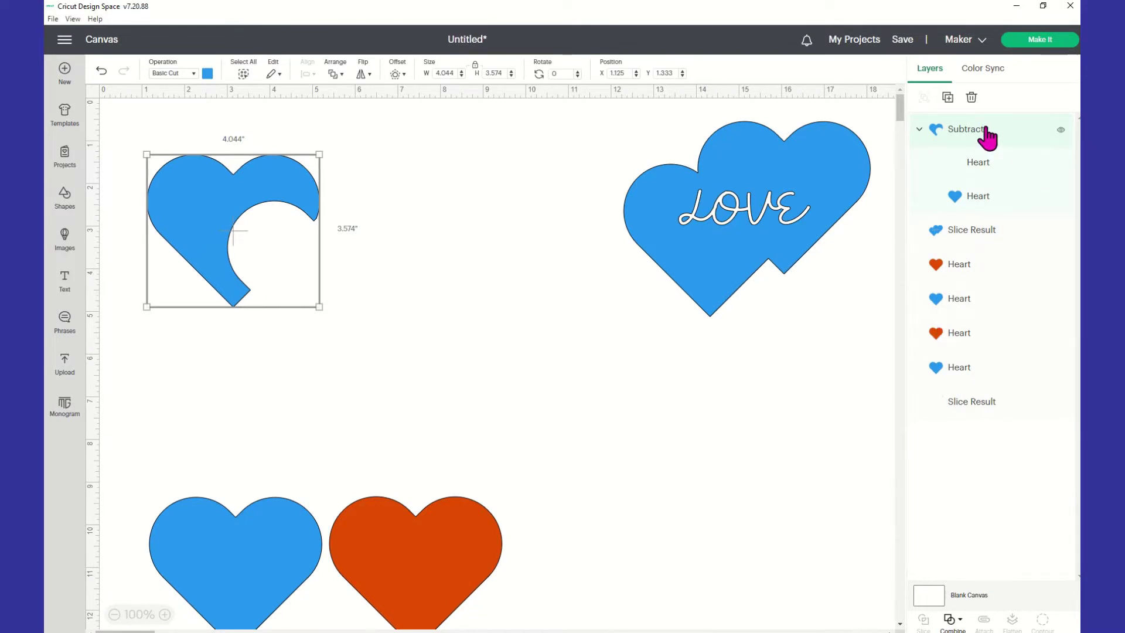
{"action": "left_click", "coordinate": [996, 176]}
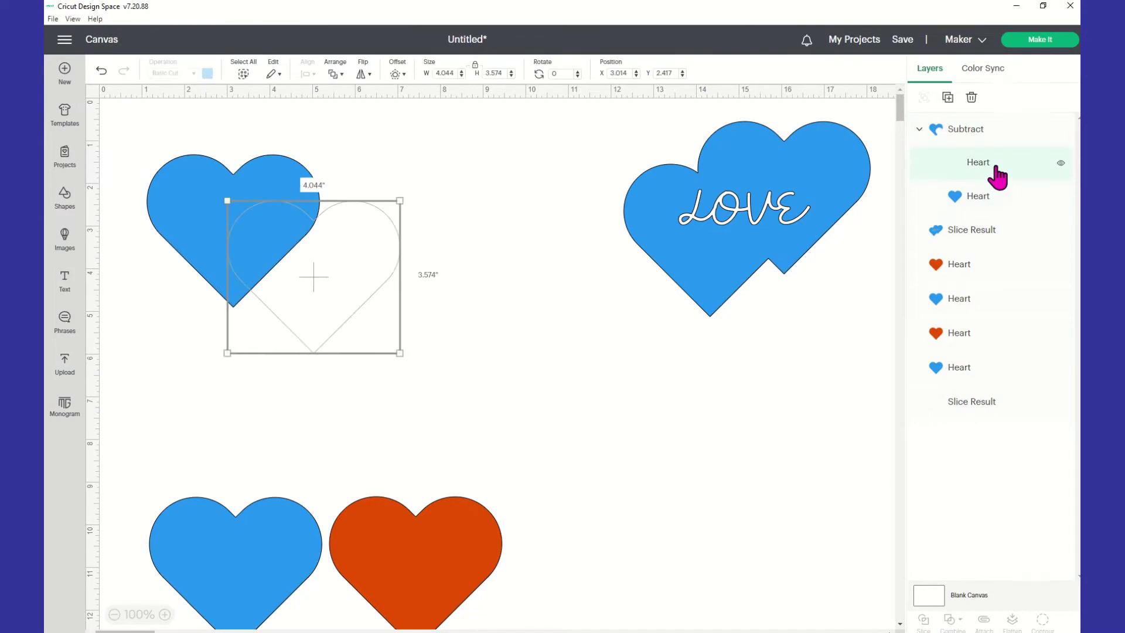
{"action": "left_click", "coordinate": [1004, 209]}
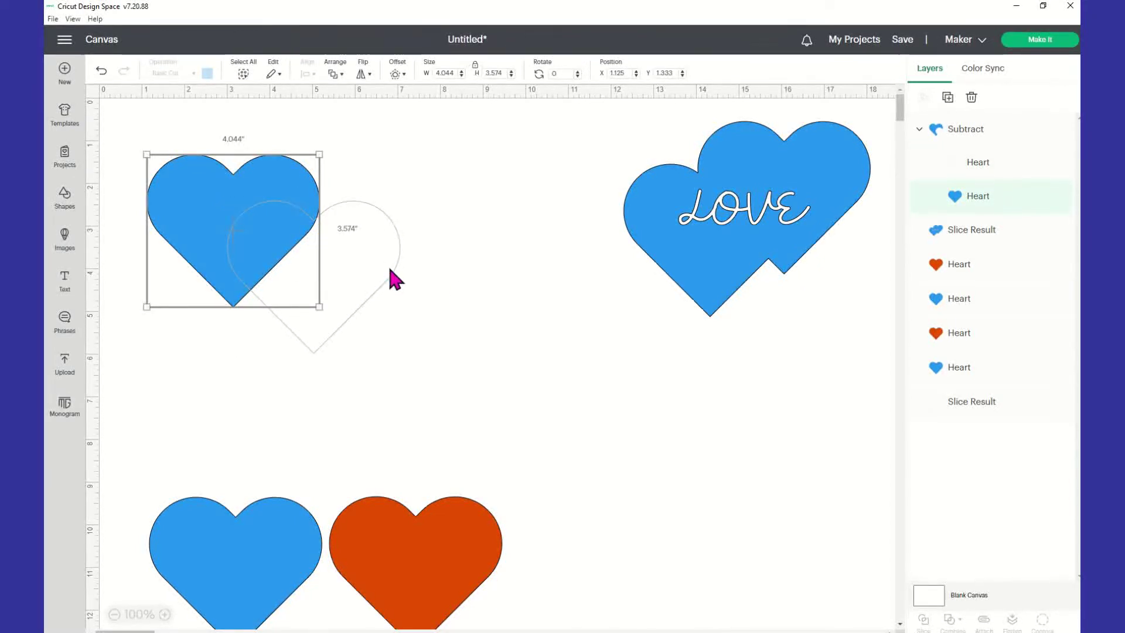
{"action": "left_click", "coordinate": [984, 195]}
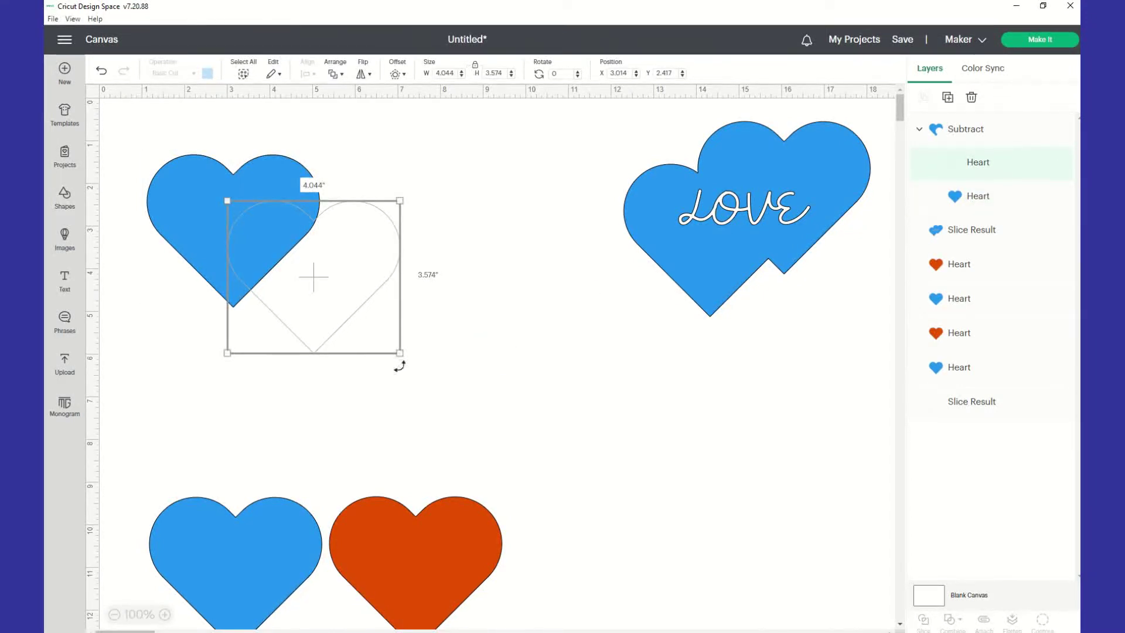
{"action": "left_click_drag", "start_coordinate": [377, 288], "coordinate": [372, 211]}
{"action": "left_click", "coordinate": [406, 221]}
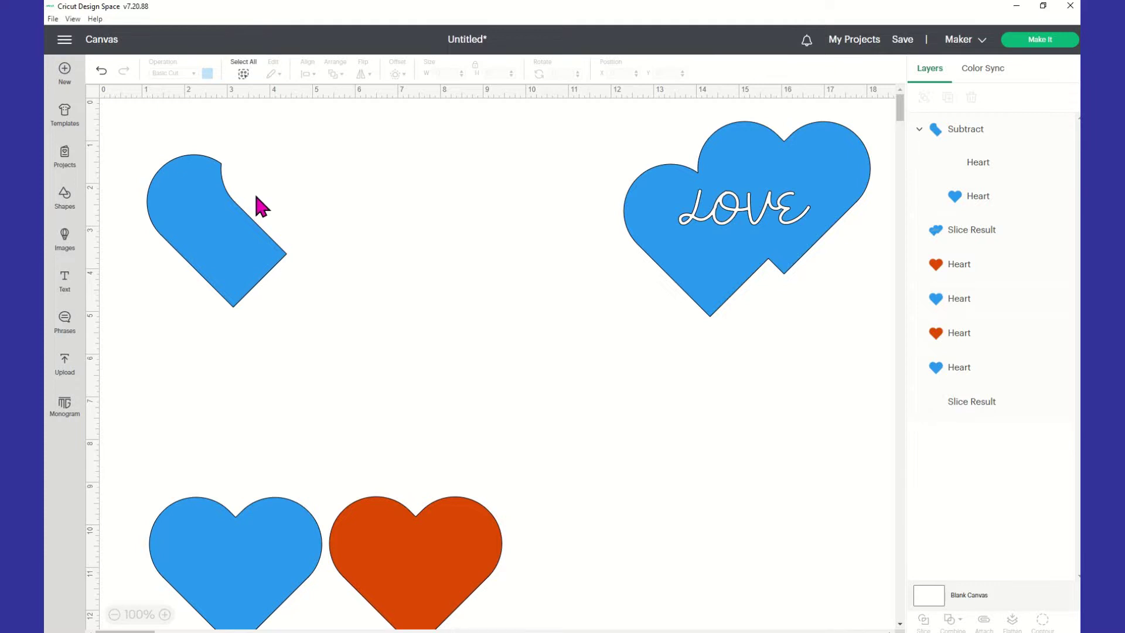
Shift the cut-out heart below the blue heart's lobes and move the whole Subtract shape to X 3.278, Y 1.653
{"action": "left_click", "coordinate": [937, 162]}
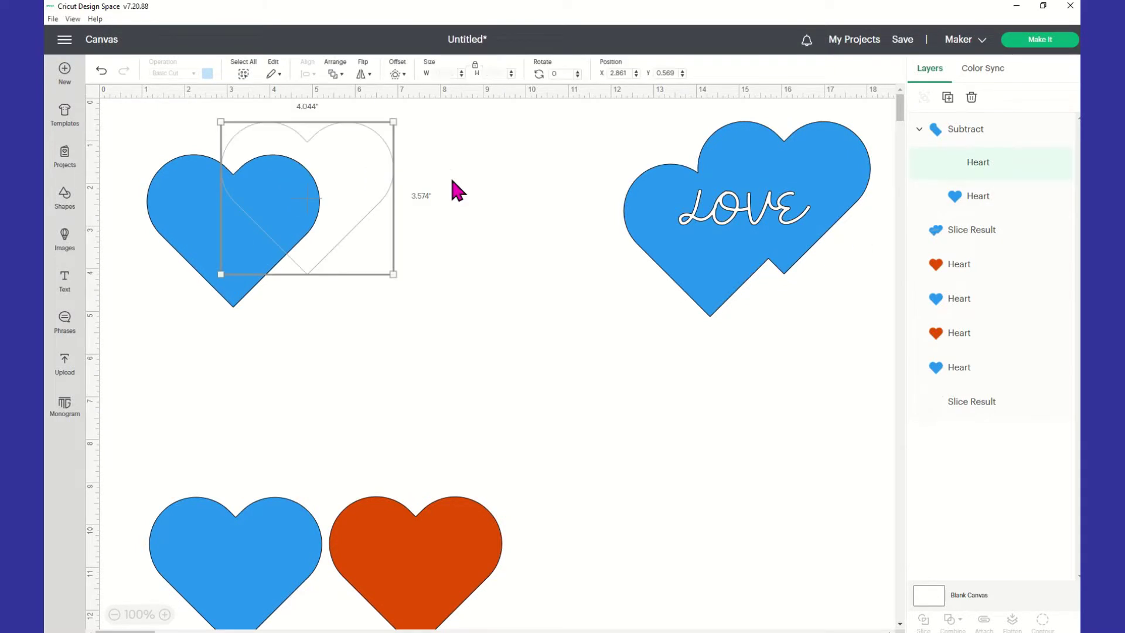
{"action": "left_click_drag", "start_coordinate": [369, 168], "coordinate": [365, 228]}
{"action": "left_click", "coordinate": [221, 181]}
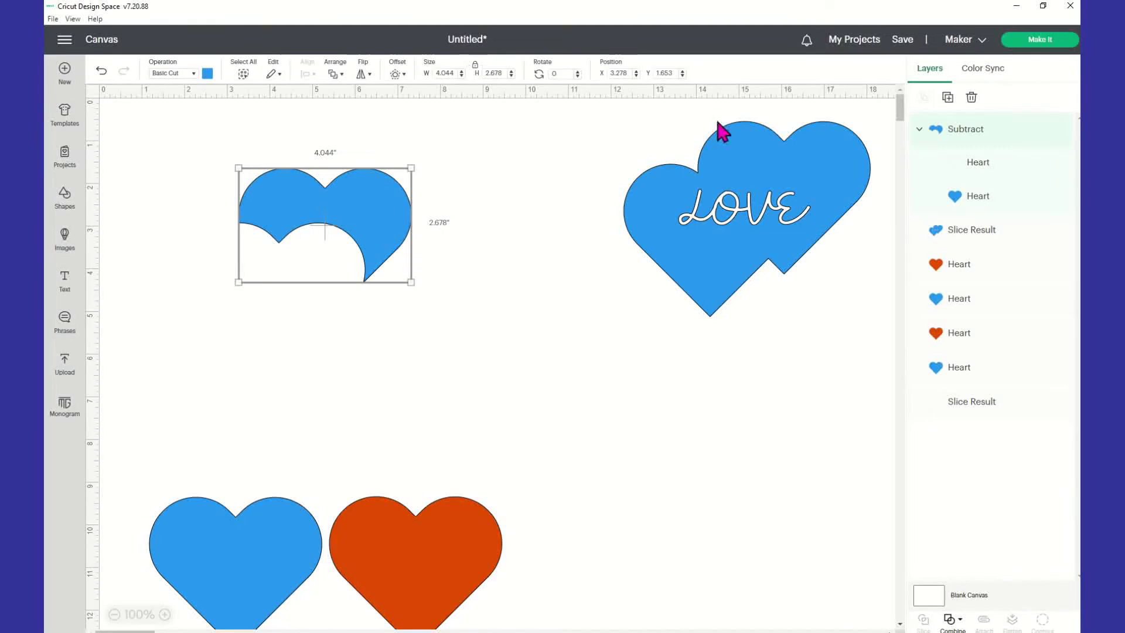
Reposition the cut-out heart within the Subtract group so it bites into the lower-right side of the blue heart
{"action": "left_click", "coordinate": [994, 167]}
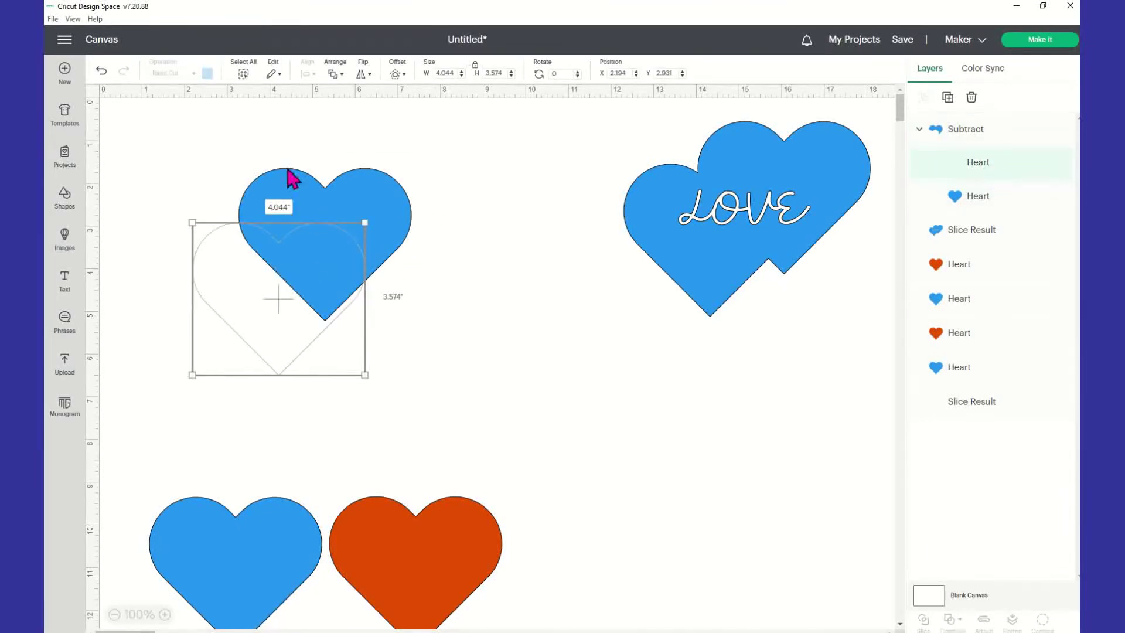
{"action": "left_click_drag", "start_coordinate": [291, 330], "coordinate": [367, 281]}
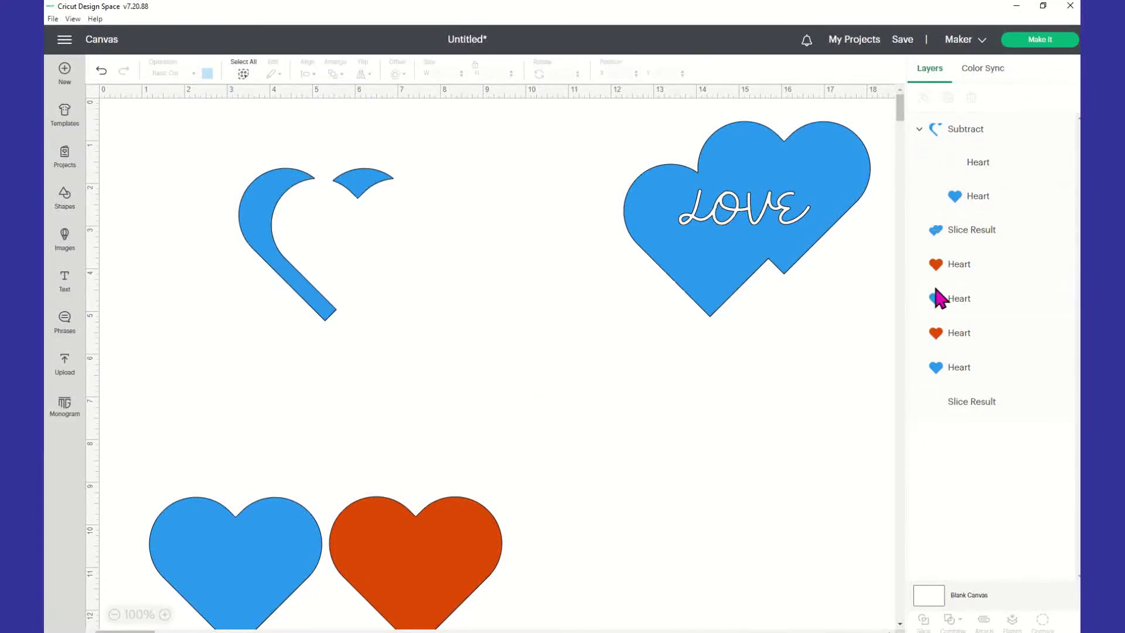
{"action": "left_click", "coordinate": [914, 167]}
{"action": "left_click_drag", "start_coordinate": [381, 287], "coordinate": [433, 338]}
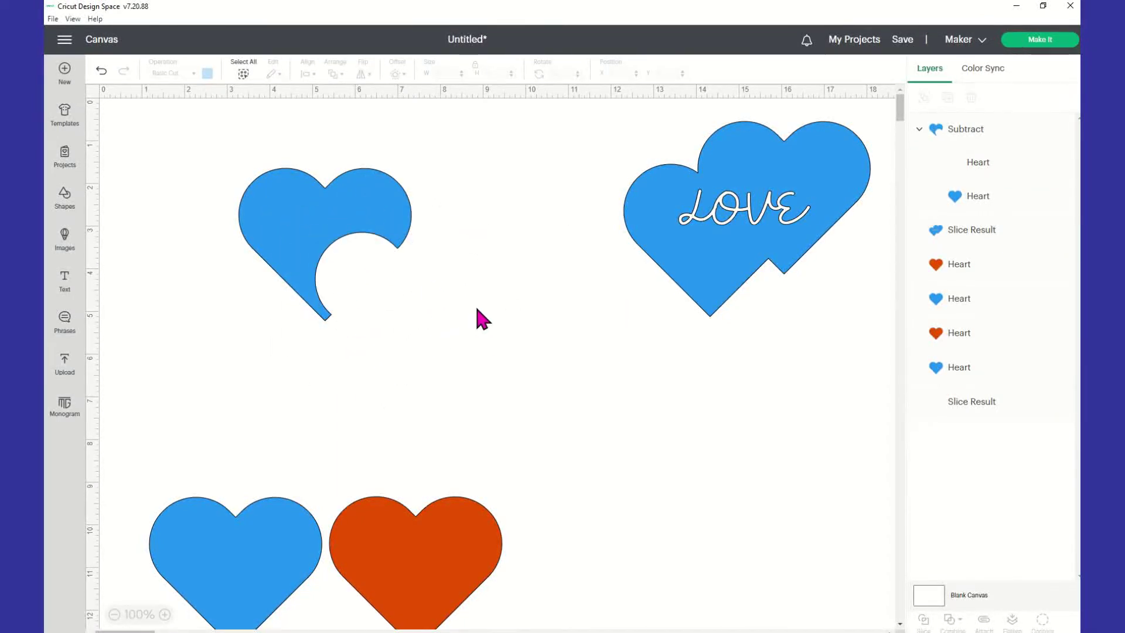
Examine the two heart layers inside the Subtract group, selecting them individually and together to check which operations are available
{"action": "left_click", "coordinate": [960, 164]}
{"action": "left_click", "coordinate": [964, 196]}
{"action": "left_click", "coordinate": [572, 326]}
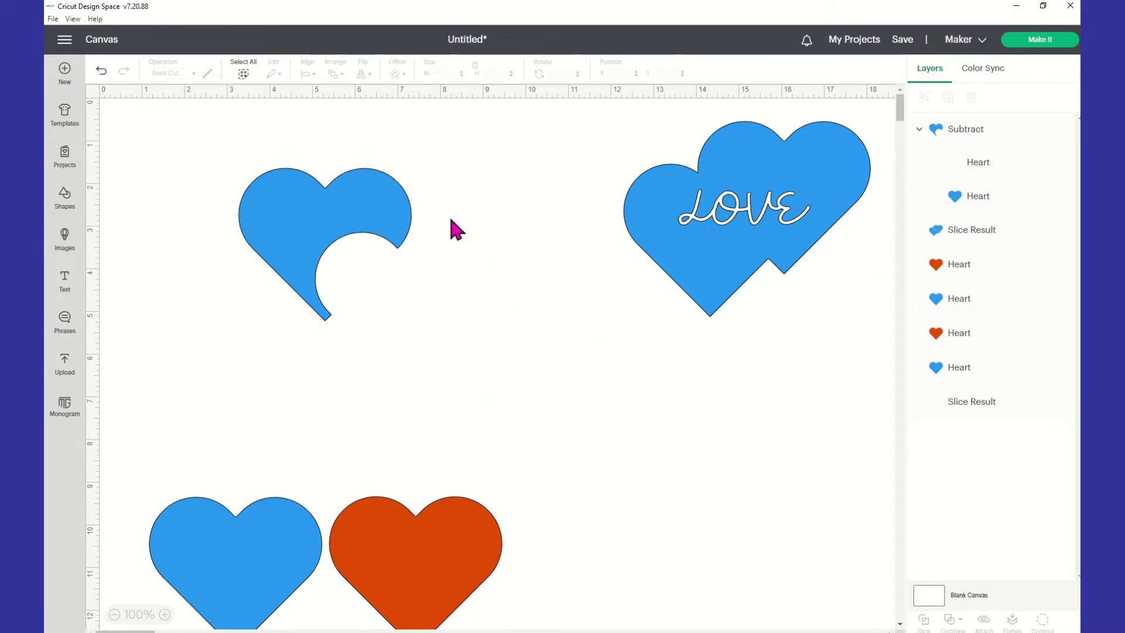
{"action": "left_click_drag", "start_coordinate": [206, 146], "coordinate": [499, 410]}
{"action": "left_click", "coordinate": [476, 329]}
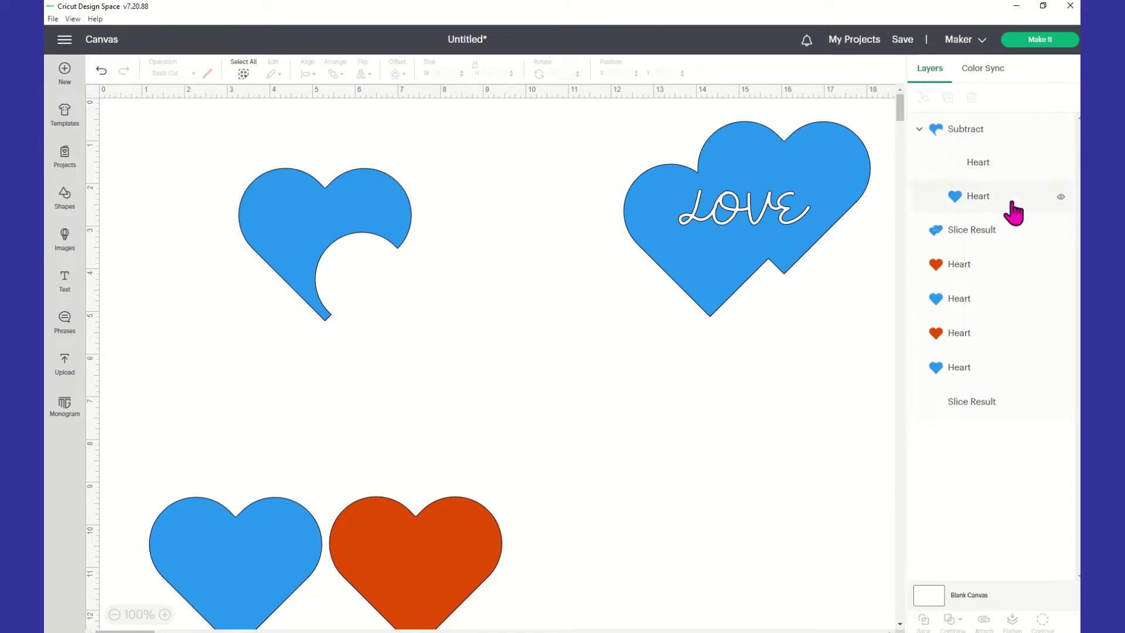
{"action": "left_click", "coordinate": [1003, 188]}
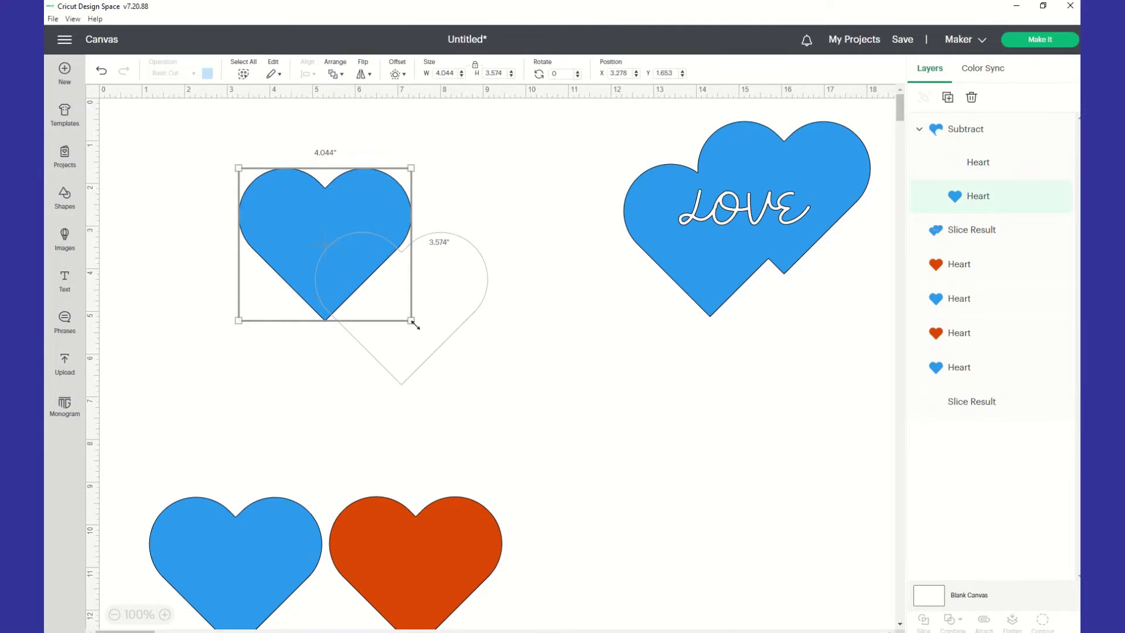
{"action": "left_click", "coordinate": [441, 348]}
{"action": "left_click", "coordinate": [439, 333]}
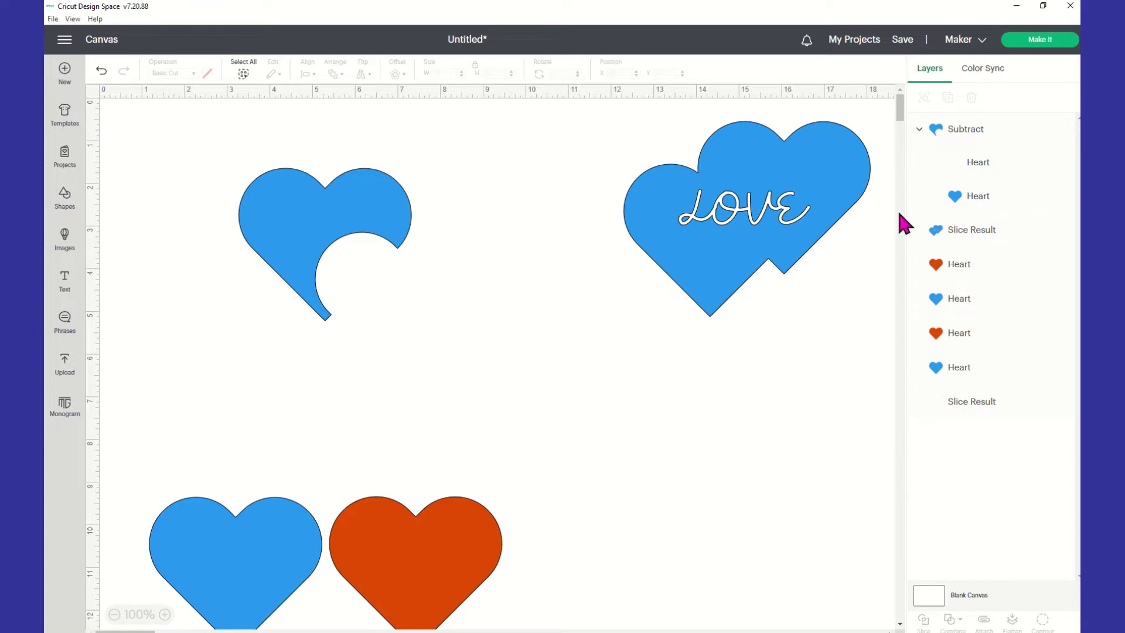
{"action": "left_click", "coordinate": [997, 199]}
{"action": "left_click", "coordinate": [991, 176], "text": "shift"}
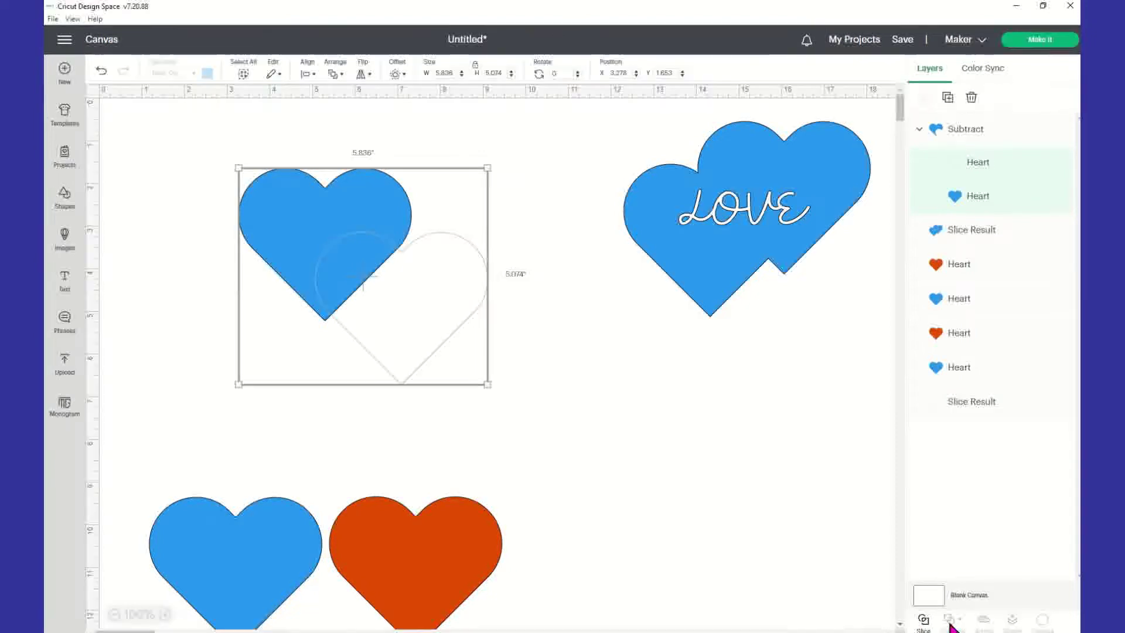
{"action": "left_click", "coordinate": [538, 353]}
Make the subtraction permanent with Merge Layers and move the merged heart to about X 2.847, Y 1.931
{"action": "left_click", "coordinate": [334, 243]}
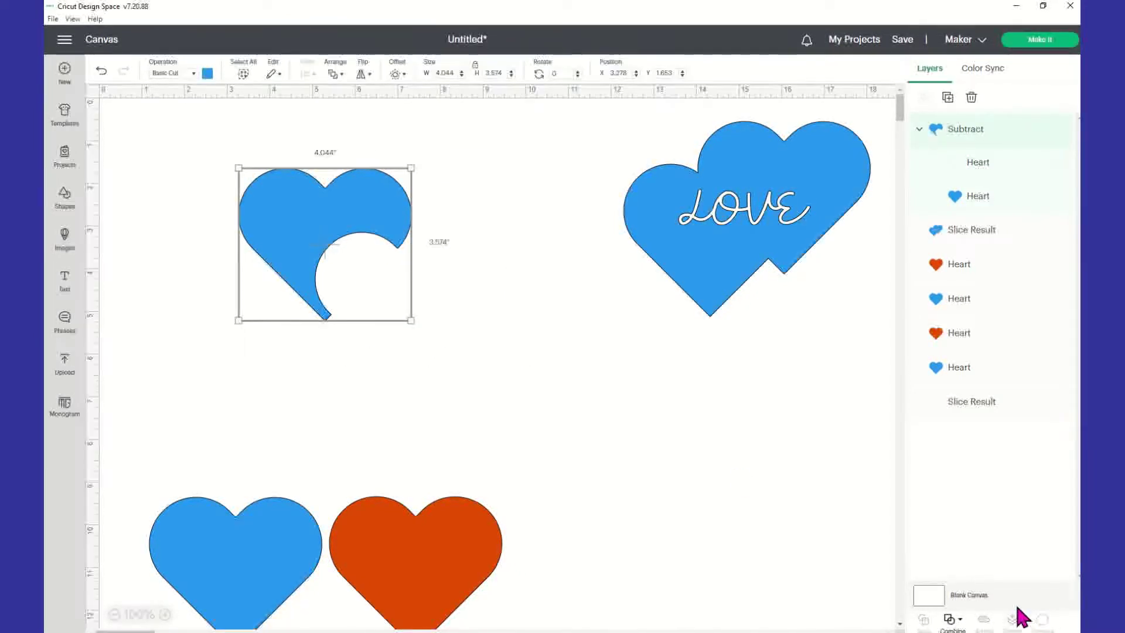
{"action": "left_click", "coordinate": [961, 623]}
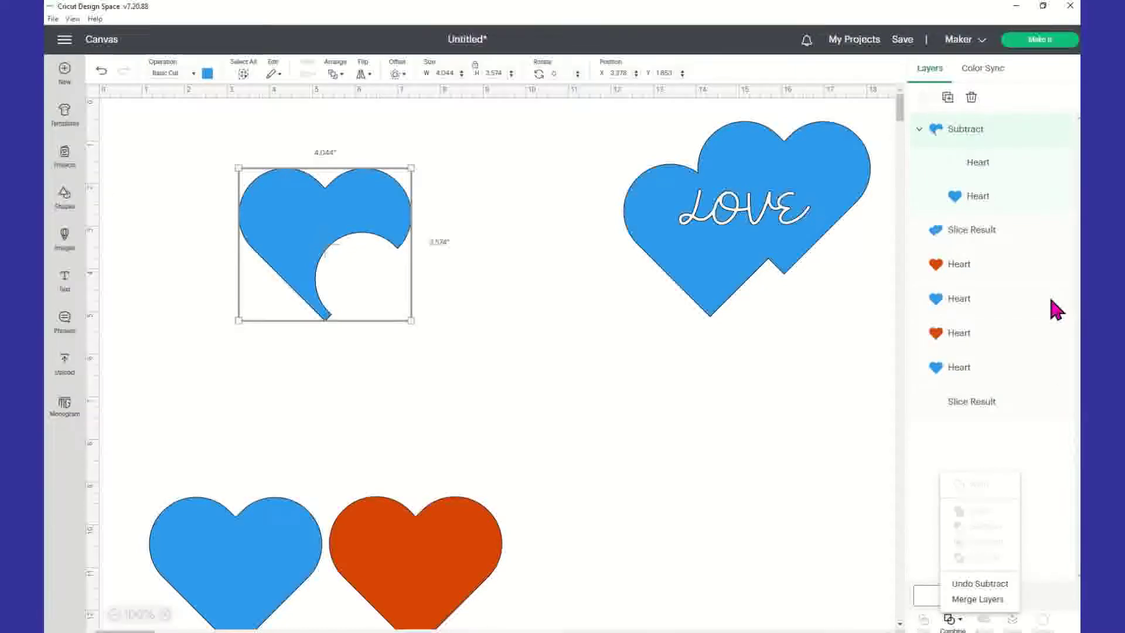
{"action": "left_click", "coordinate": [984, 602]}
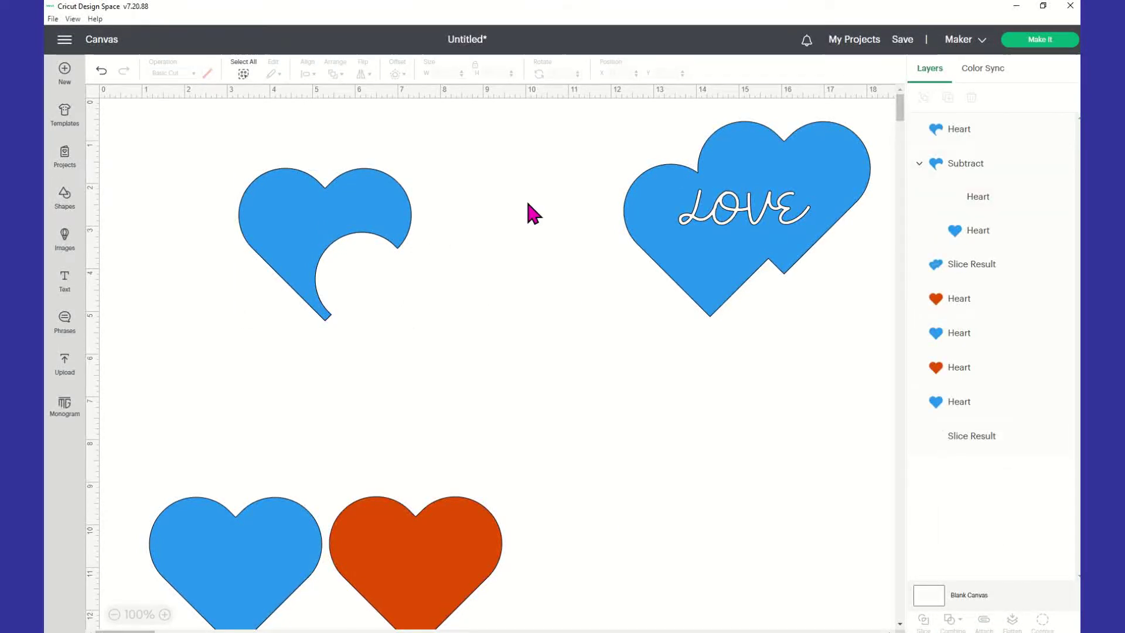
{"action": "left_click", "coordinate": [309, 213]}
{"action": "mouse_move", "coordinate": [309, 213]}
{"action": "left_mouse_down"}
{"action": "mouse_move", "coordinate": [259, 176]}
{"action": "mouse_move", "coordinate": [297, 227]}
{"action": "left_mouse_up"}
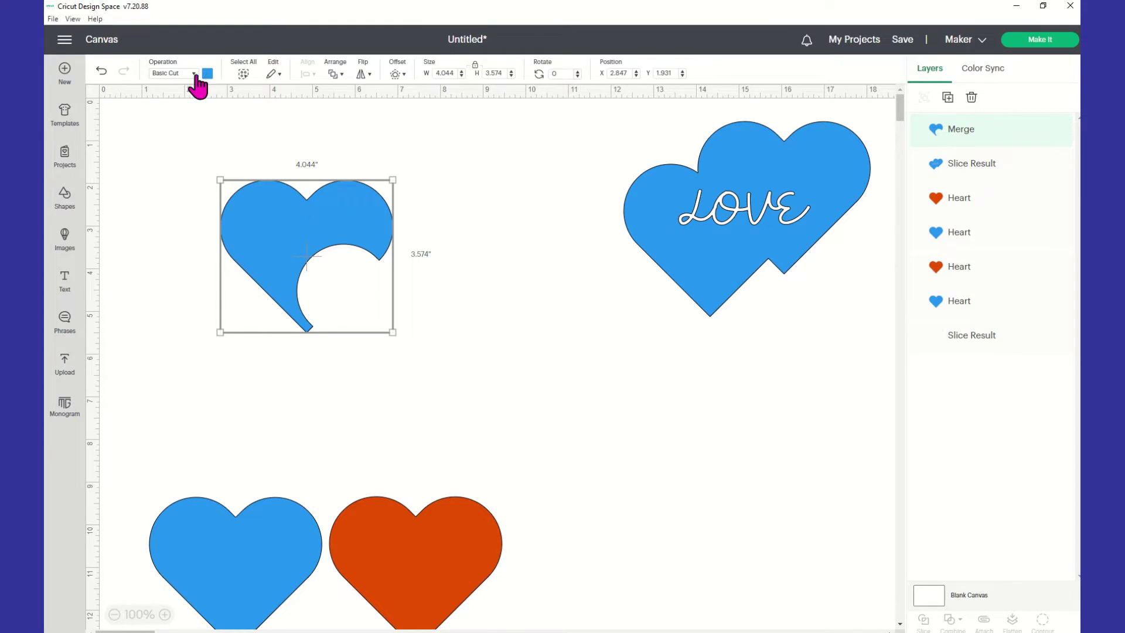
Add the text LOVE in the BFC Coffee Shop font below the merged heart
{"action": "left_click", "coordinate": [63, 281]}
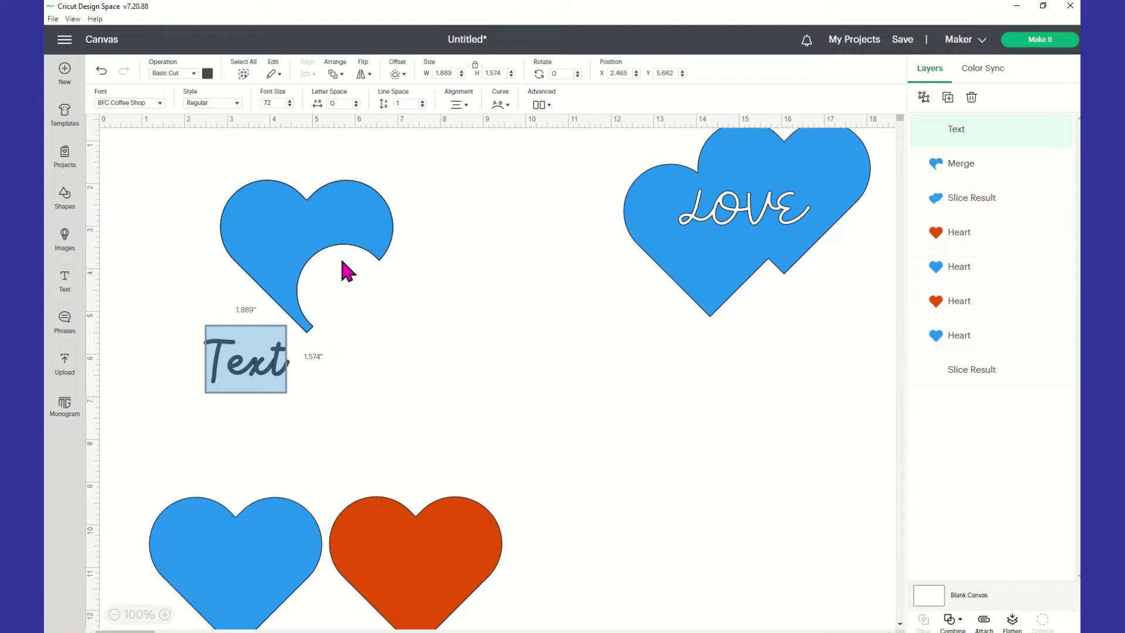
{"action": "type", "text": "L"}
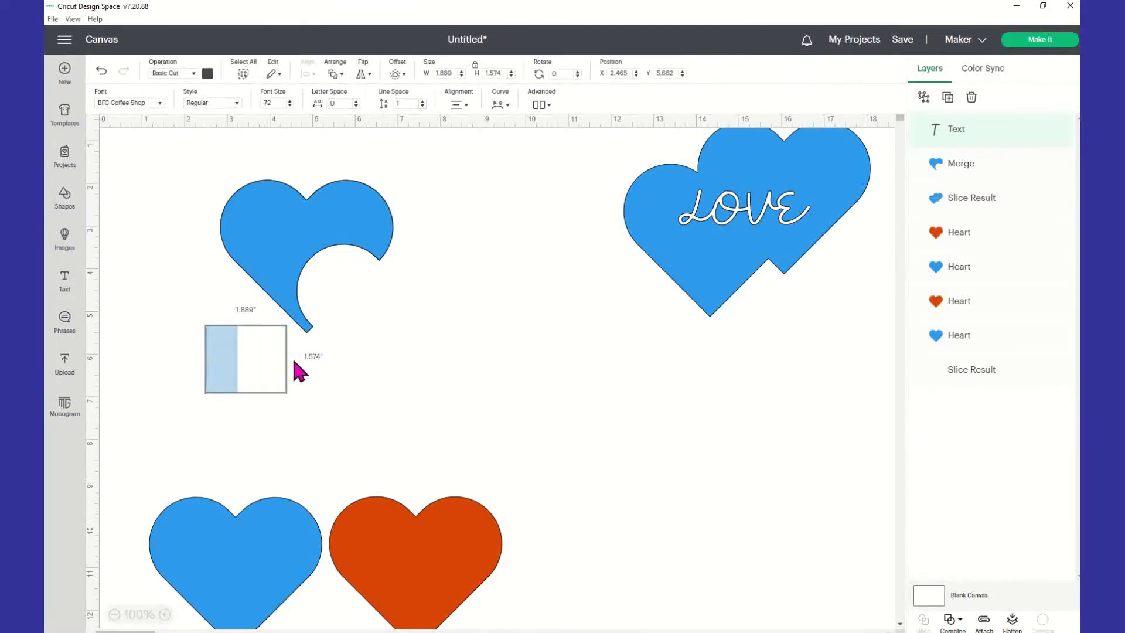
{"action": "type", "text": "OVE"}
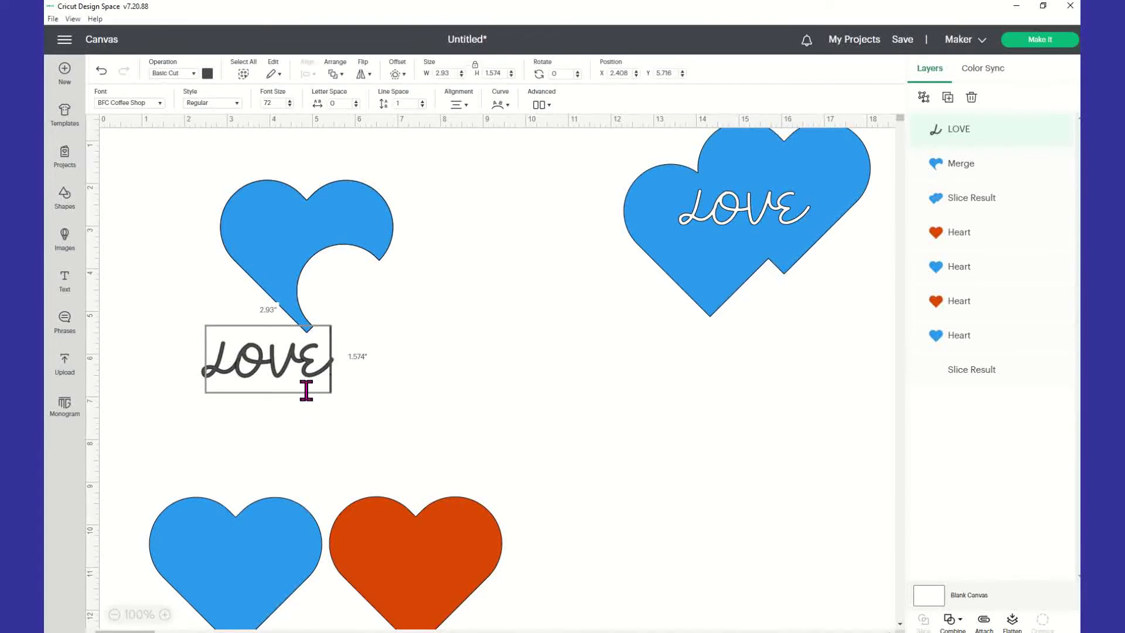
{"action": "left_click", "coordinate": [419, 416]}
{"action": "left_click", "coordinate": [321, 353]}
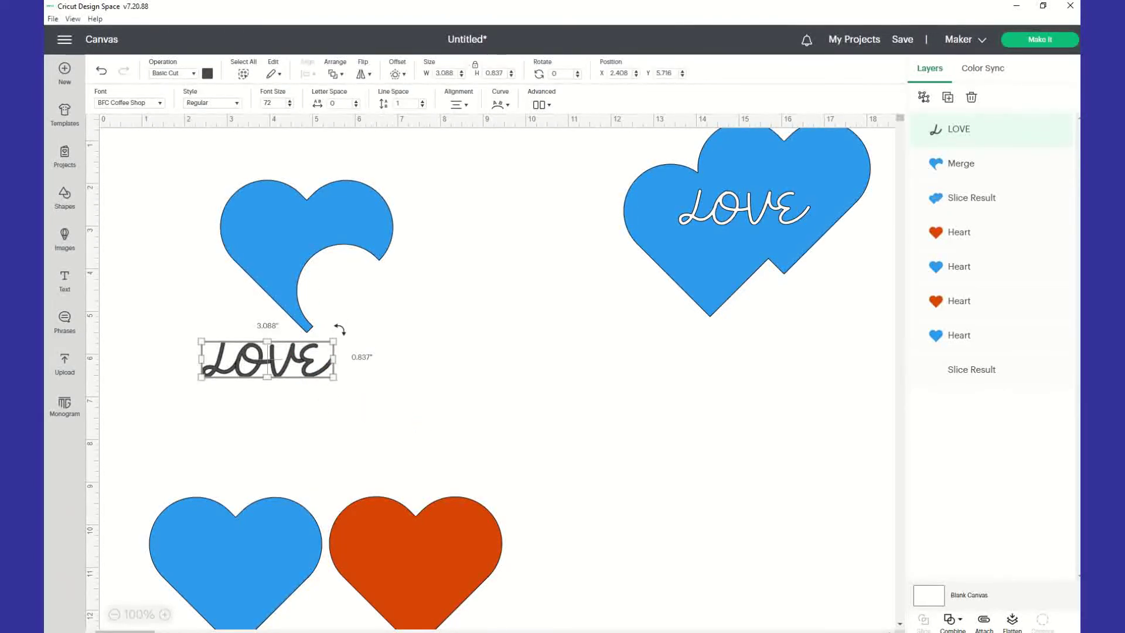
Rotate the LOVE text to about 329.29° and place it on the merged heart at about X 3.435, Y 2.577
{"action": "left_click_drag", "start_coordinate": [339, 328], "coordinate": [313, 297]}
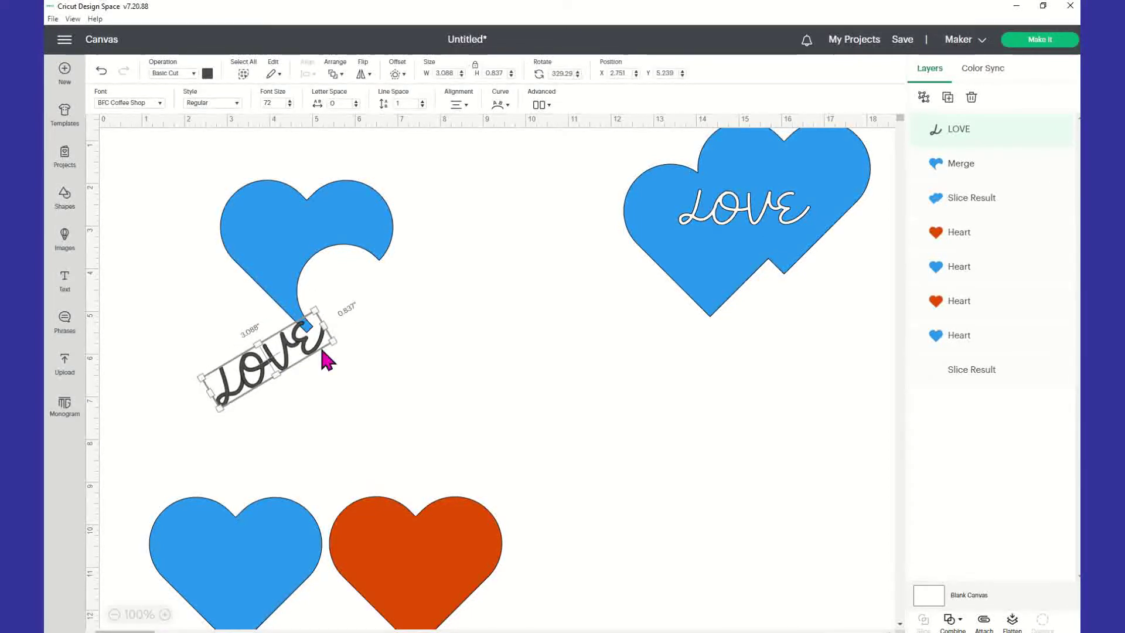
{"action": "left_click_drag", "start_coordinate": [317, 353], "coordinate": [359, 226]}
{"action": "left_click", "coordinate": [404, 212]}
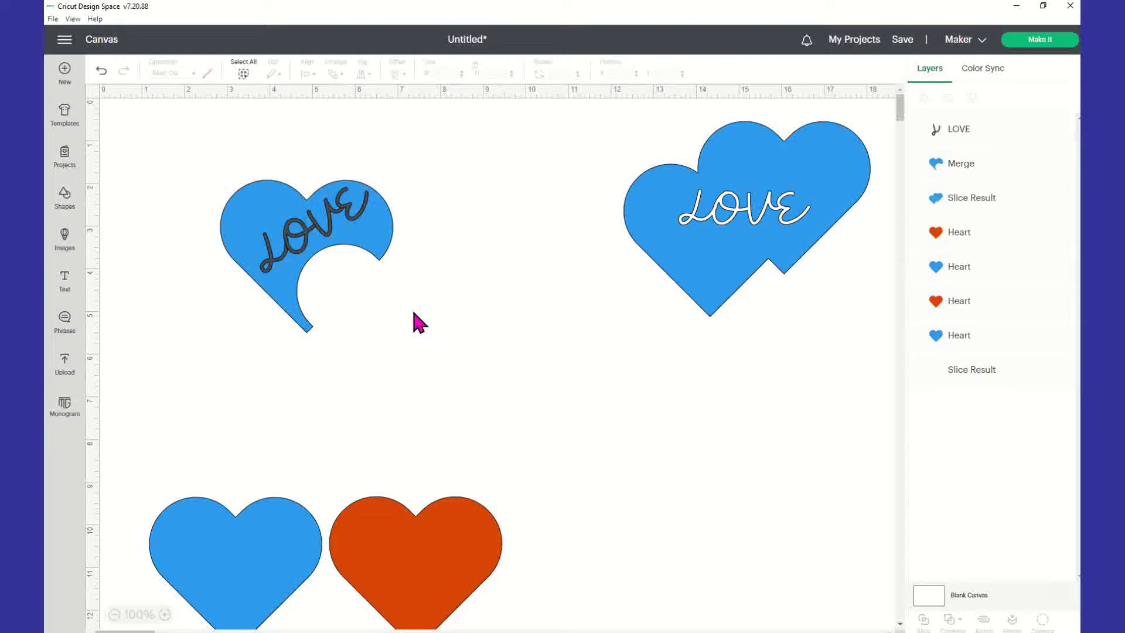
Shrink the LOVE text slightly to fit inside the merged heart, then slice it out of the heart
{"action": "left_click", "coordinate": [361, 215]}
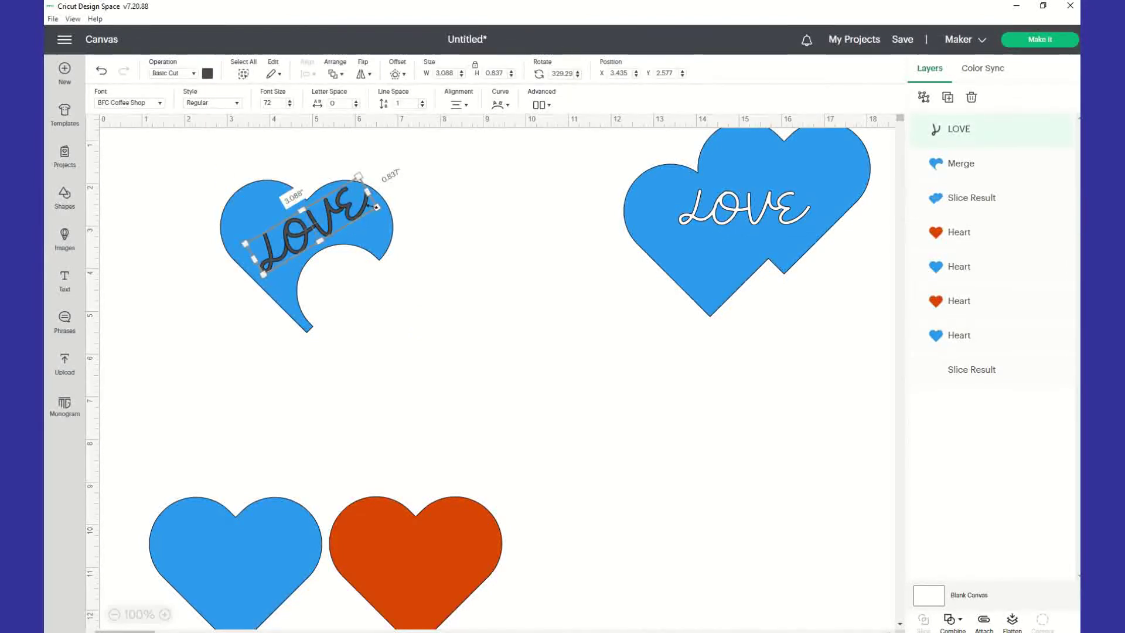
{"action": "left_click_drag", "start_coordinate": [376, 207], "coordinate": [337, 219]}
{"action": "left_click", "coordinate": [424, 214]}
{"action": "left_click_drag", "start_coordinate": [170, 151], "coordinate": [466, 362]}
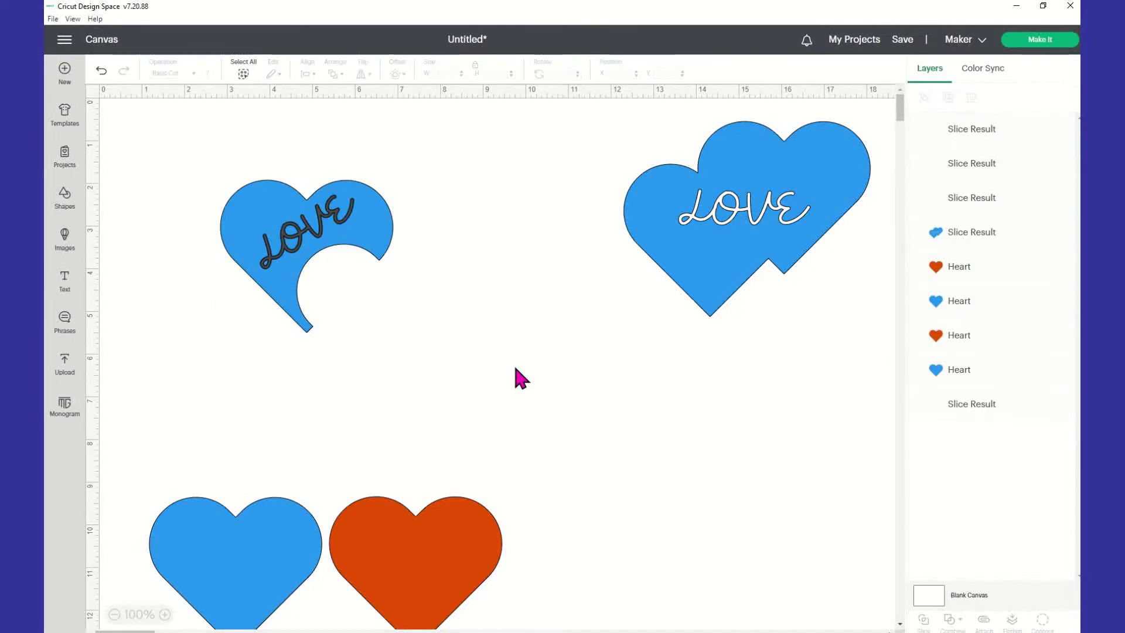
Move the sliced blue heart clear of the cut-out LOVE pieces and delete those leftover pieces
{"action": "left_click_drag", "start_coordinate": [371, 242], "coordinate": [580, 196]}
{"action": "left_click_drag", "start_coordinate": [206, 179], "coordinate": [365, 300]}
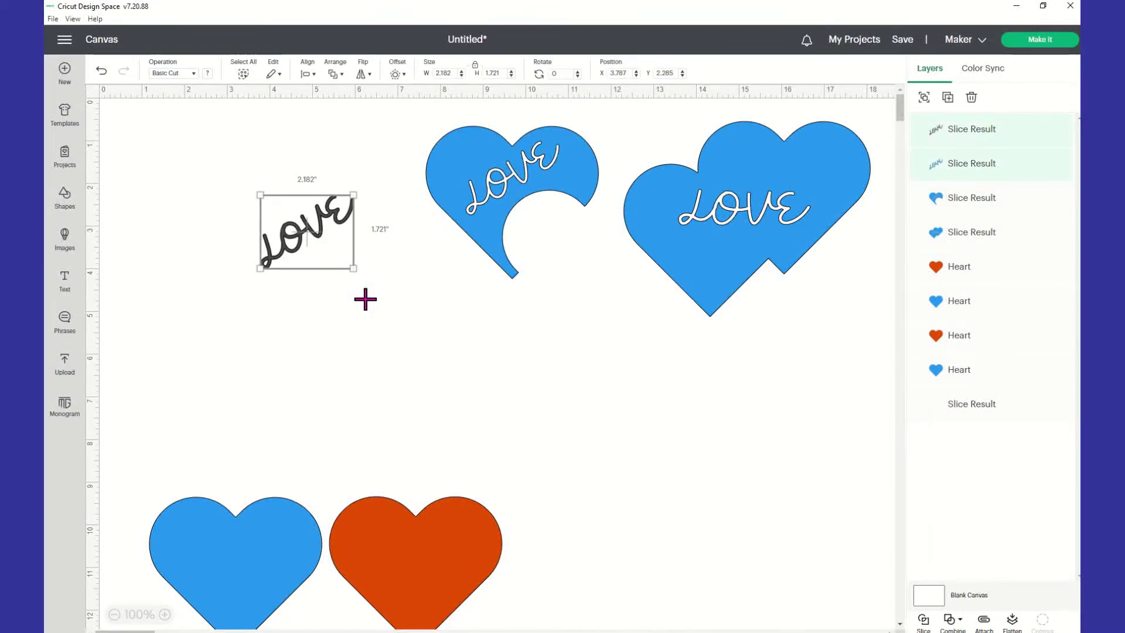
{"action": "key", "text": "Delete"}
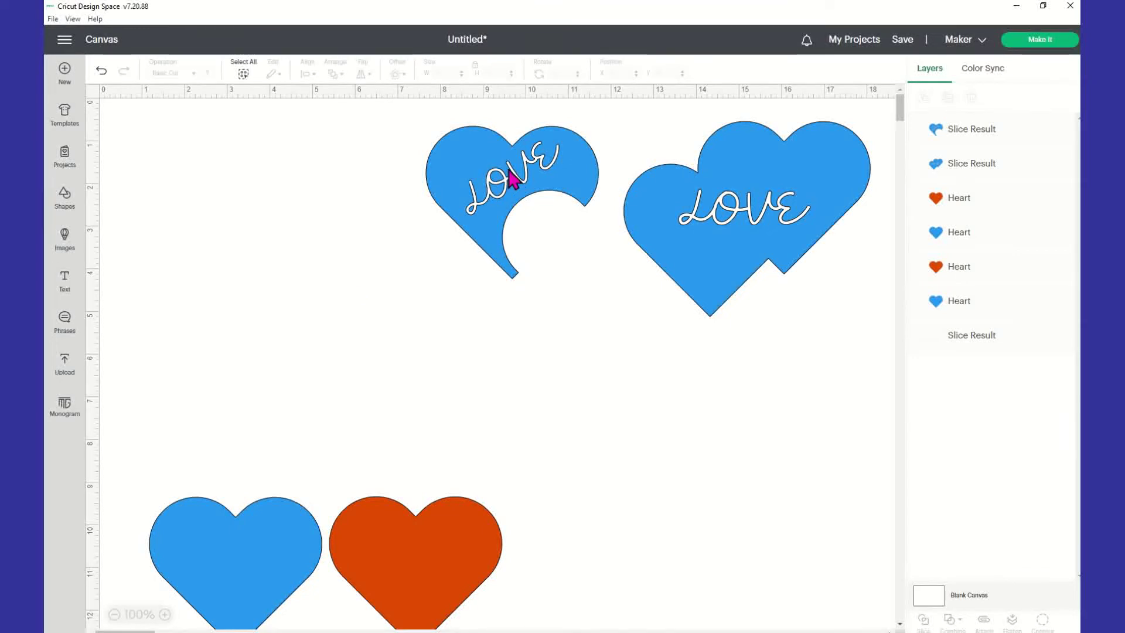
Recolor the sliced heart red and move it below the united blue hearts at about X 13.208, Y 5.611
{"action": "left_click", "coordinate": [477, 164]}
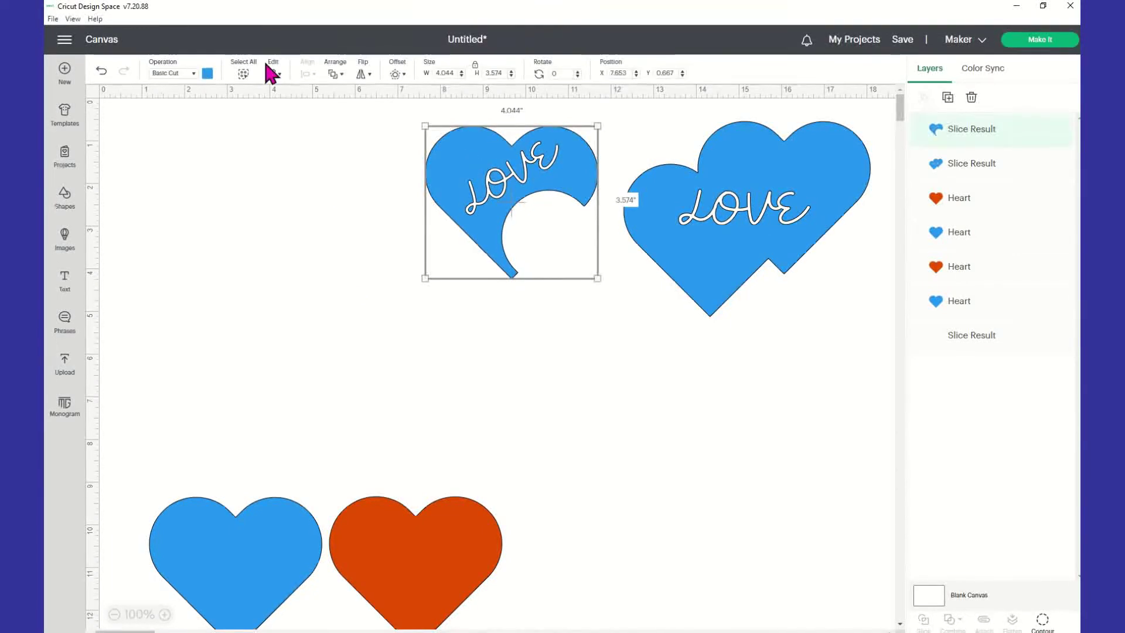
{"action": "left_click", "coordinate": [207, 73]}
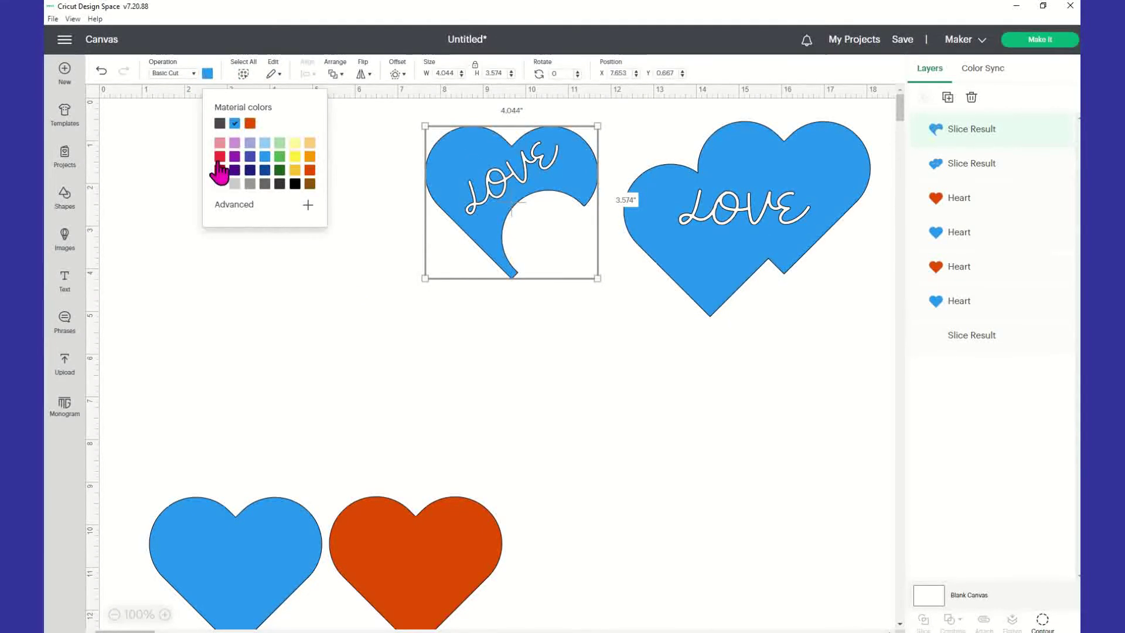
{"action": "left_click", "coordinate": [220, 156]}
{"action": "left_click", "coordinate": [489, 394]}
{"action": "left_click_drag", "start_coordinate": [553, 165], "coordinate": [790, 373]}
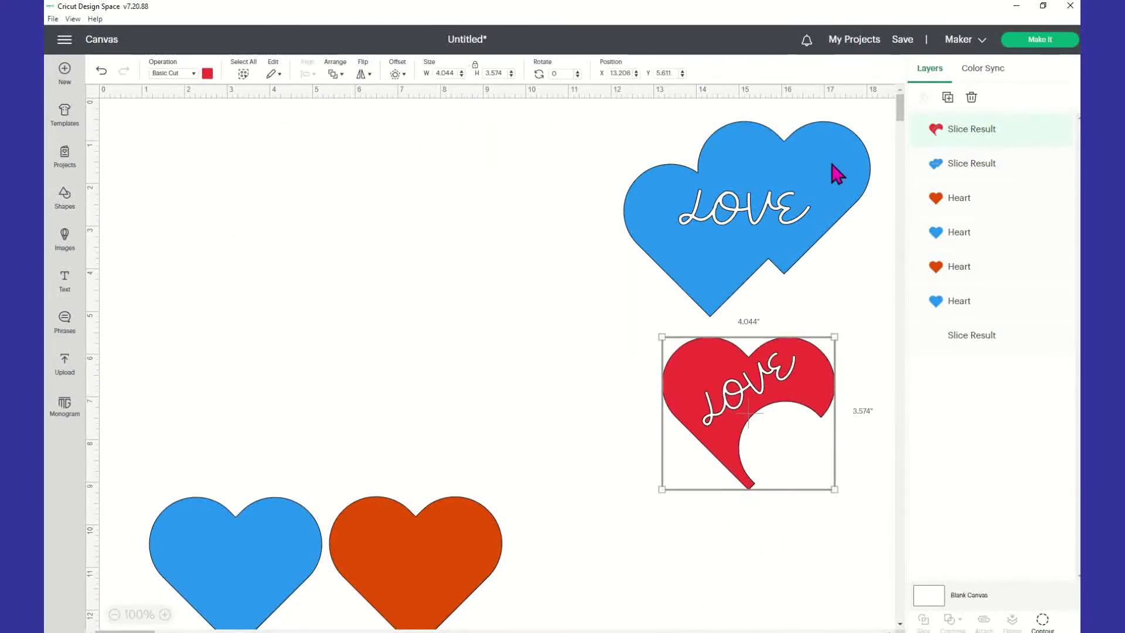
{"action": "left_click", "coordinate": [786, 246]}
{"action": "left_click", "coordinate": [814, 374]}
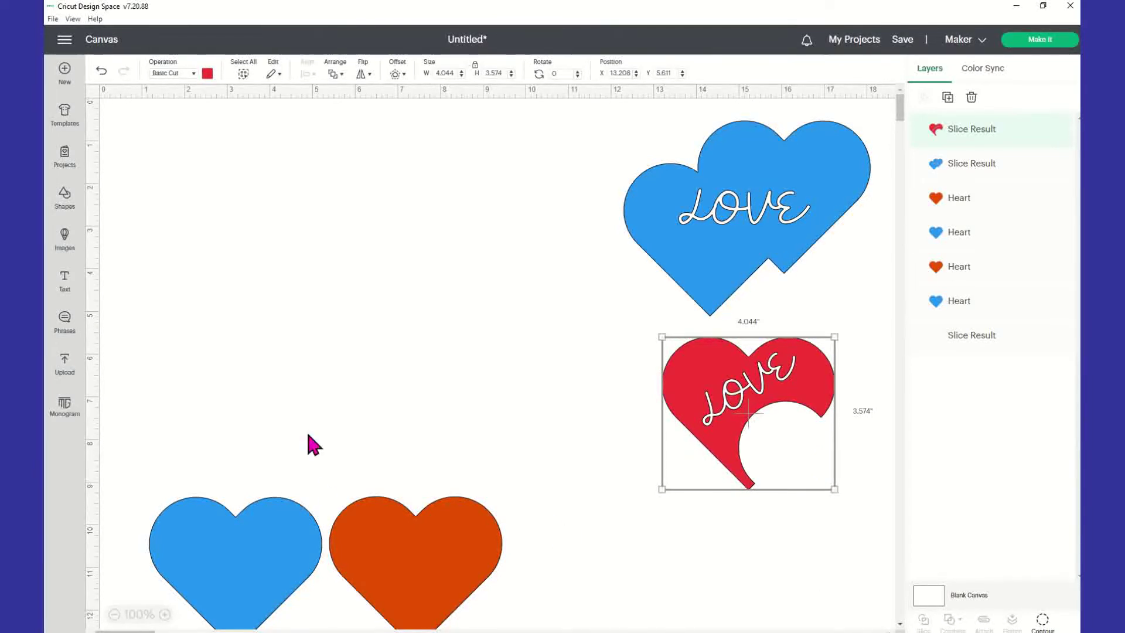
Move the lower blue heart to about X 0.347, Y 1.194 and overlap it with the orange heart at about X 1.306, Y 1.958
{"action": "left_click_drag", "start_coordinate": [293, 545], "coordinate": [251, 262]}
{"action": "left_click_drag", "start_coordinate": [455, 589], "coordinate": [415, 242]}
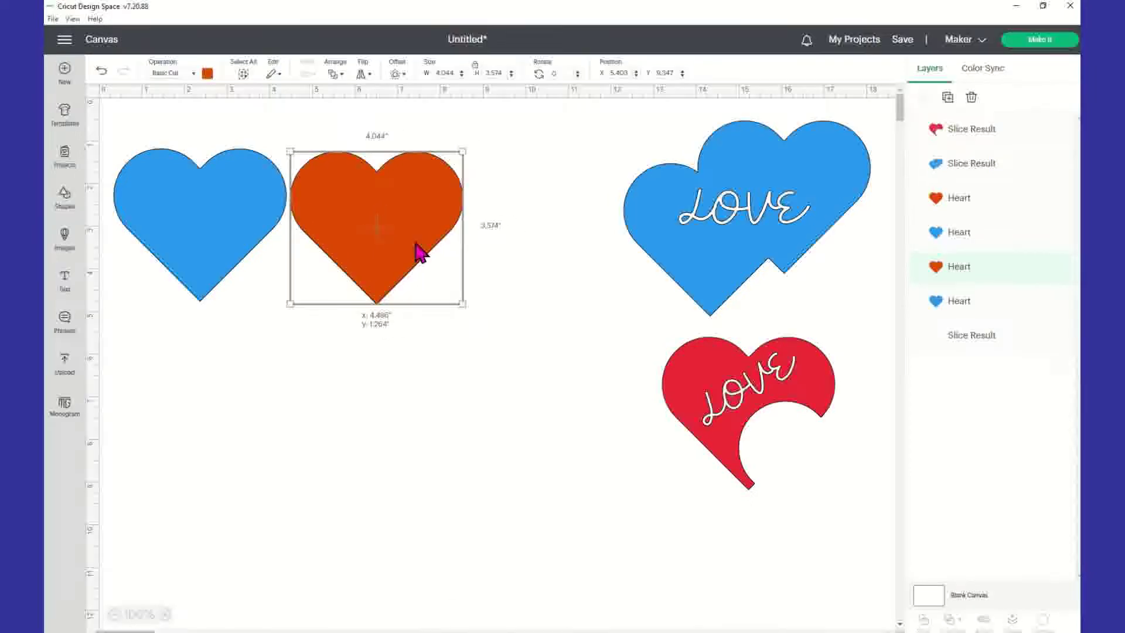
{"action": "left_click", "coordinate": [147, 235], "text": "shift"}
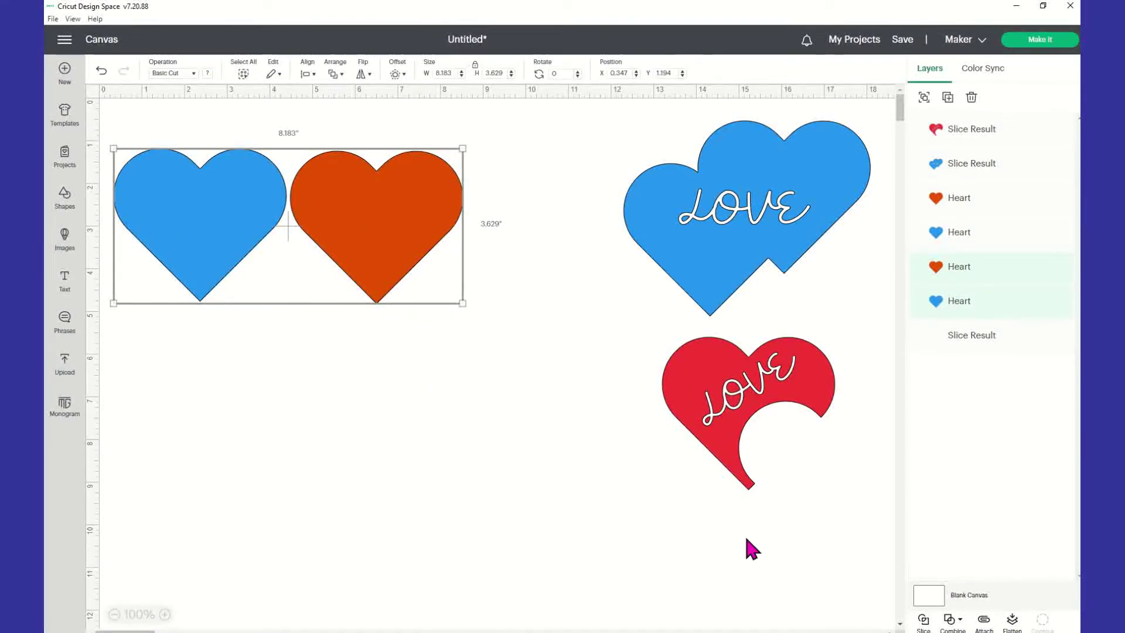
{"action": "left_click", "coordinate": [958, 623]}
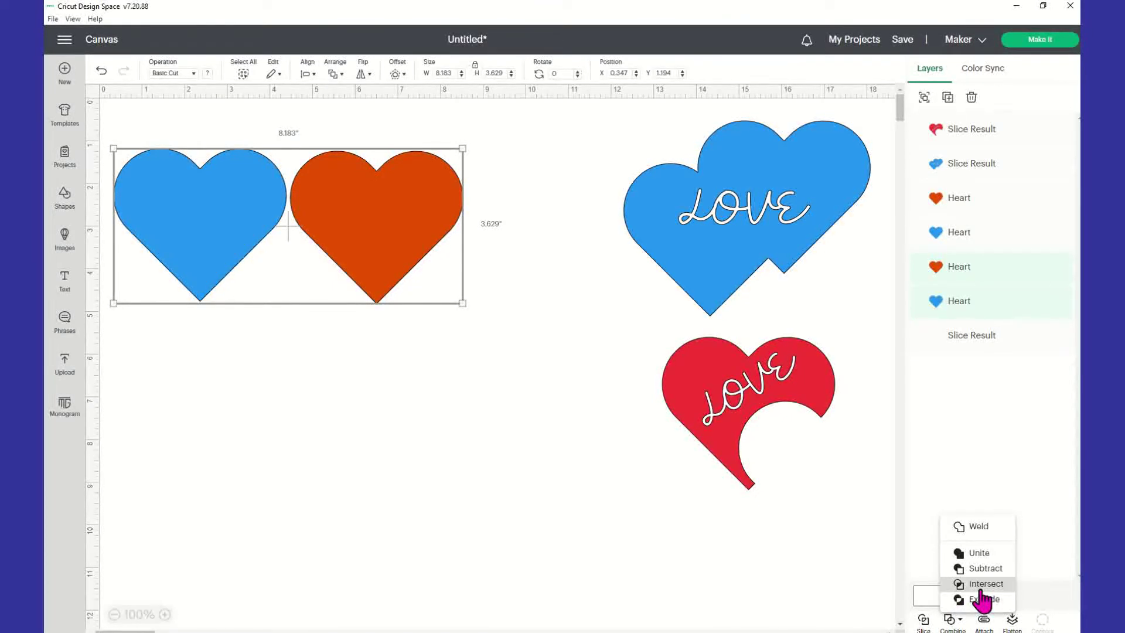
{"action": "left_click", "coordinate": [555, 10]}
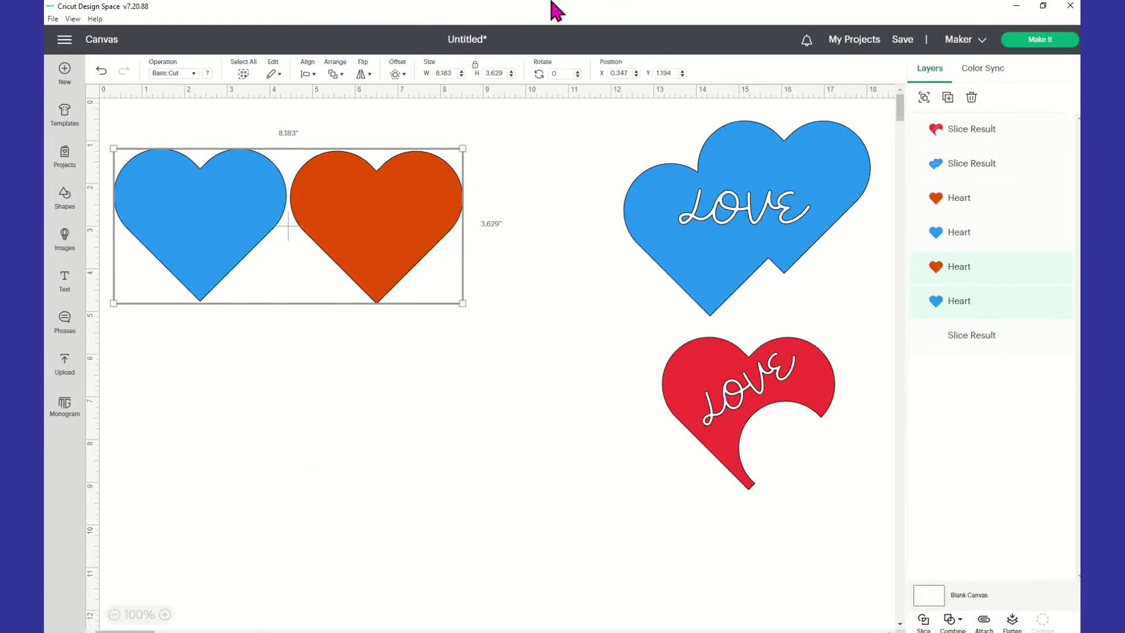
{"action": "left_click", "coordinate": [420, 293]}
{"action": "left_click_drag", "start_coordinate": [394, 226], "coordinate": [260, 258]}
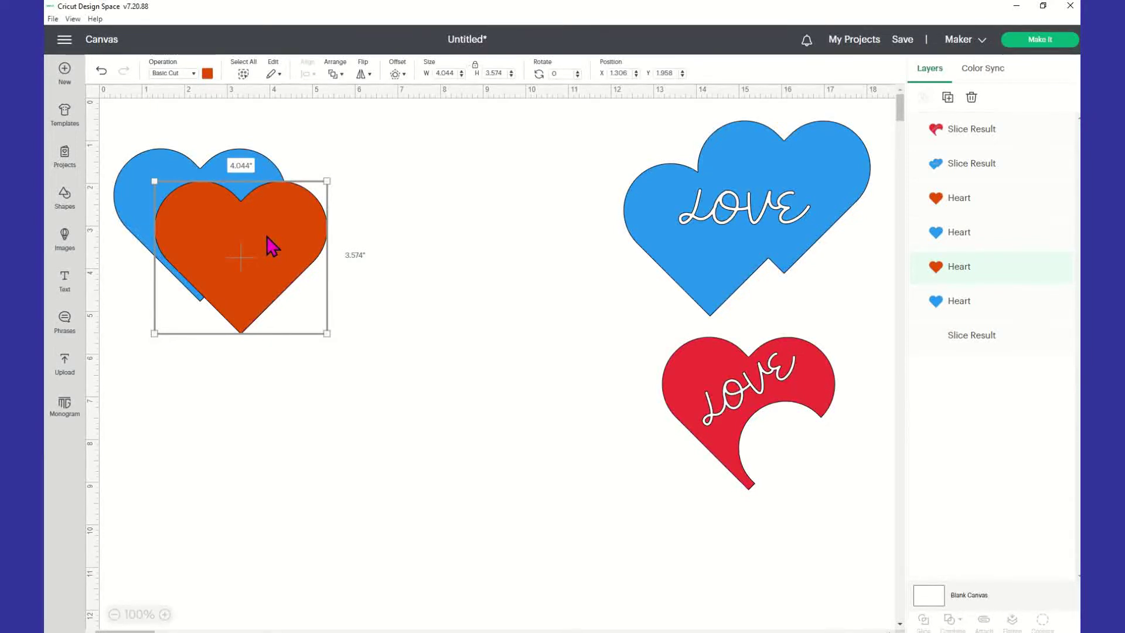
Combine the overlapping blue and orange hearts with Intersect
{"action": "left_click", "coordinate": [409, 192]}
{"action": "left_click_drag", "start_coordinate": [104, 116], "coordinate": [424, 410]}
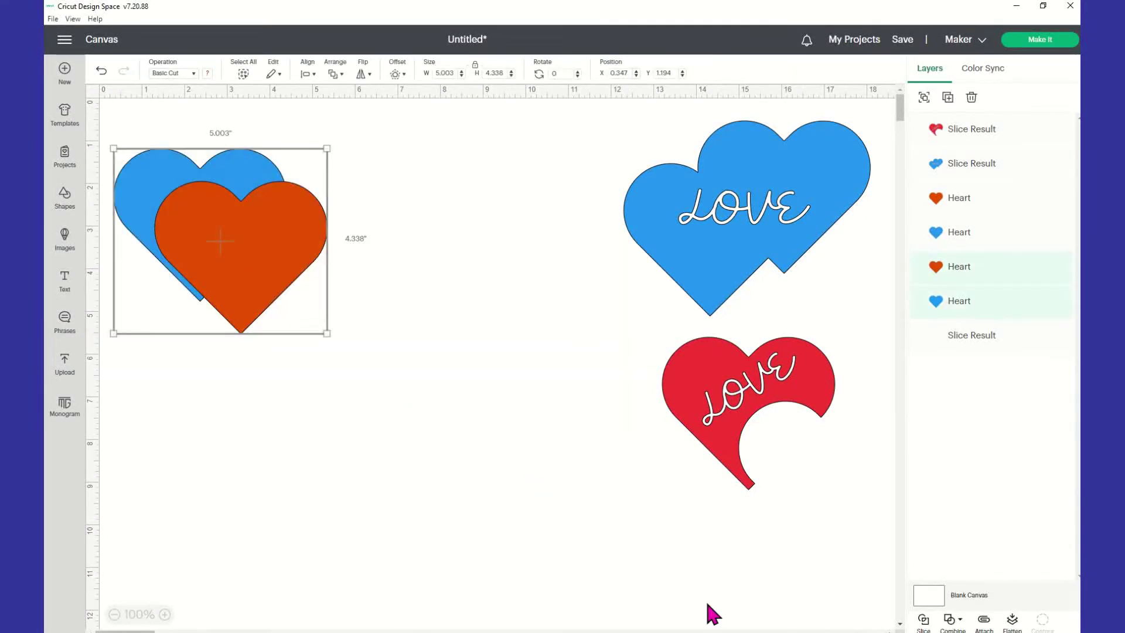
{"action": "left_click", "coordinate": [960, 619]}
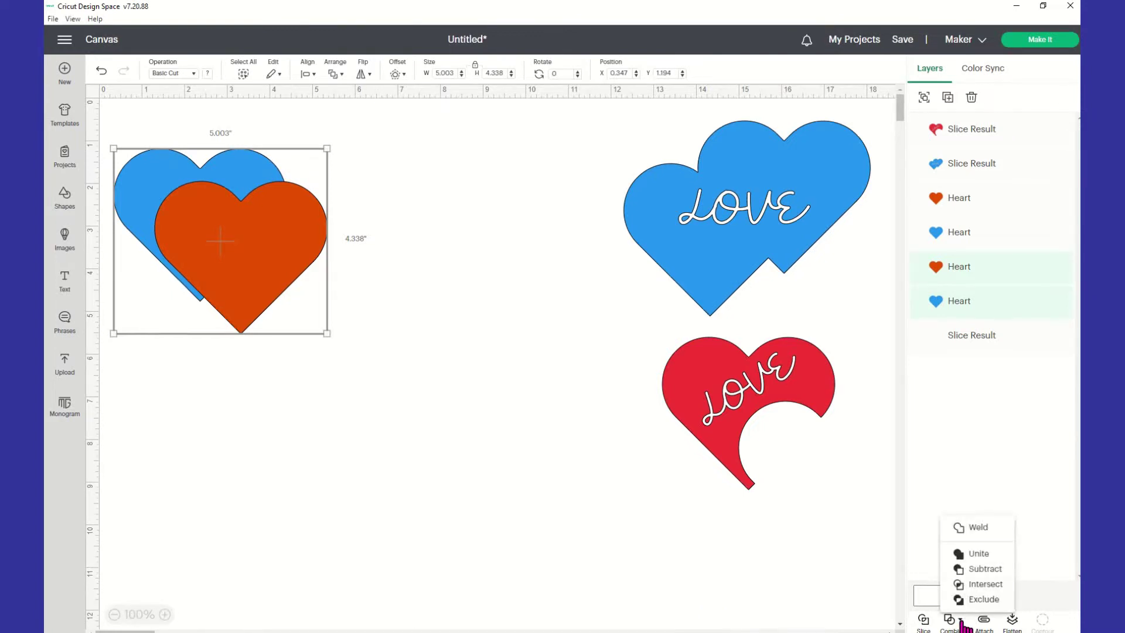
{"action": "left_click", "coordinate": [987, 585]}
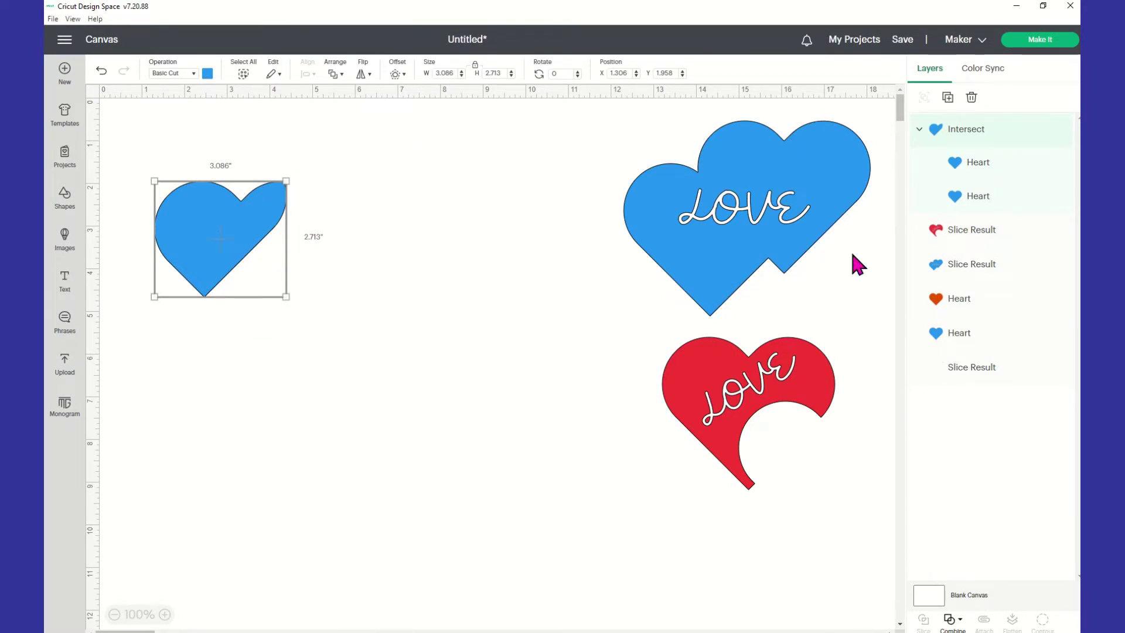
Reposition the individual heart layers inside the Intersect group to reshape their shared area
{"action": "left_click", "coordinate": [1012, 206]}
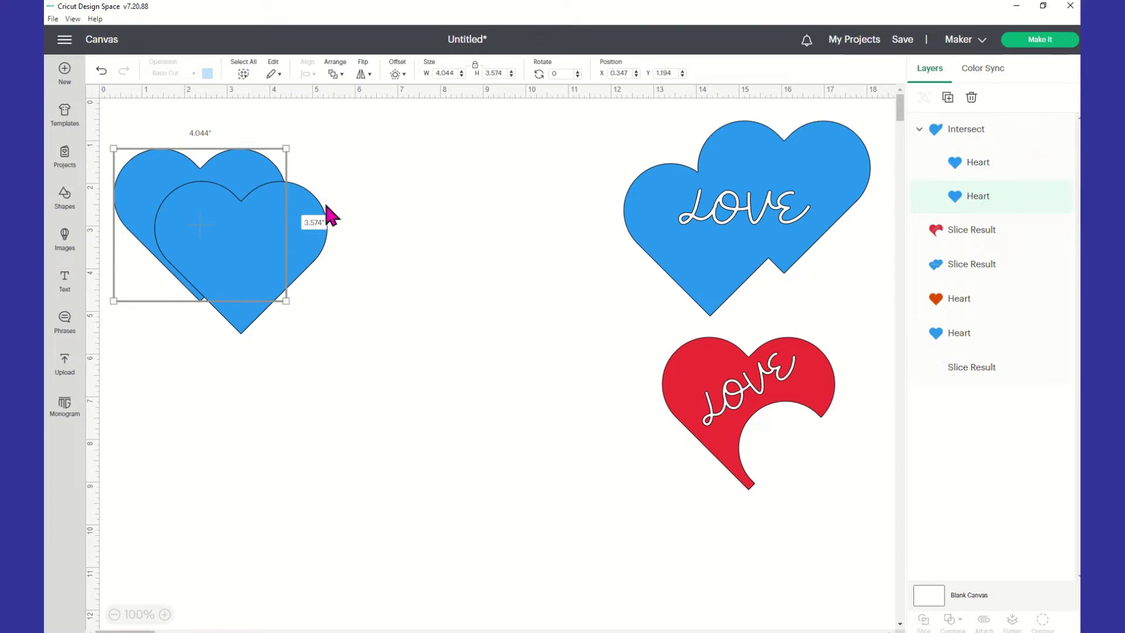
{"action": "left_click", "coordinate": [987, 162]}
{"action": "left_click_drag", "start_coordinate": [268, 231], "coordinate": [258, 170]}
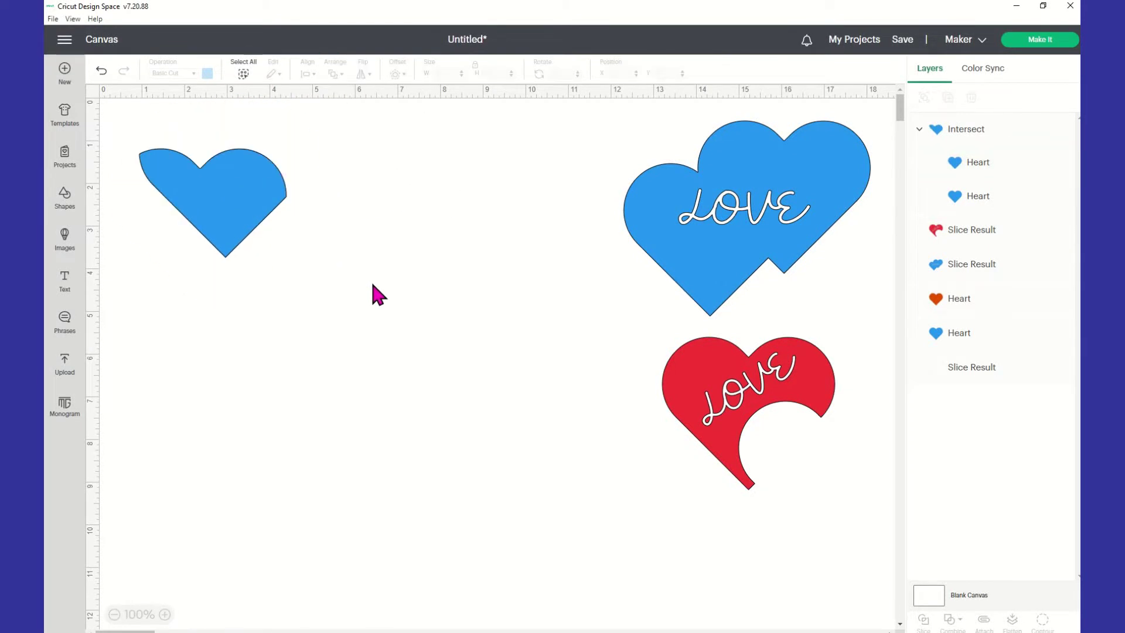
{"action": "left_click_drag", "start_coordinate": [193, 218], "coordinate": [296, 316]}
{"action": "left_click", "coordinate": [986, 170]}
{"action": "left_click", "coordinate": [591, 344]}
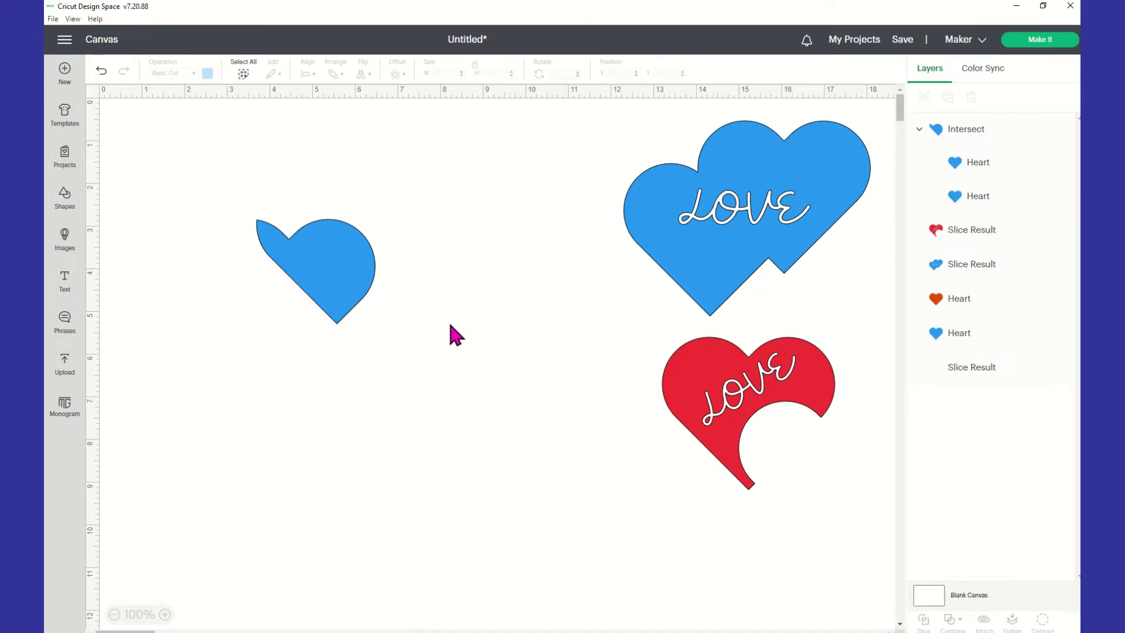
Enlarge the intersected shape to about 5.614 by 4.94 inches and rotate it to about 313.16°
{"action": "left_click", "coordinate": [346, 293]}
{"action": "left_click_drag", "start_coordinate": [373, 320], "coordinate": [495, 429]}
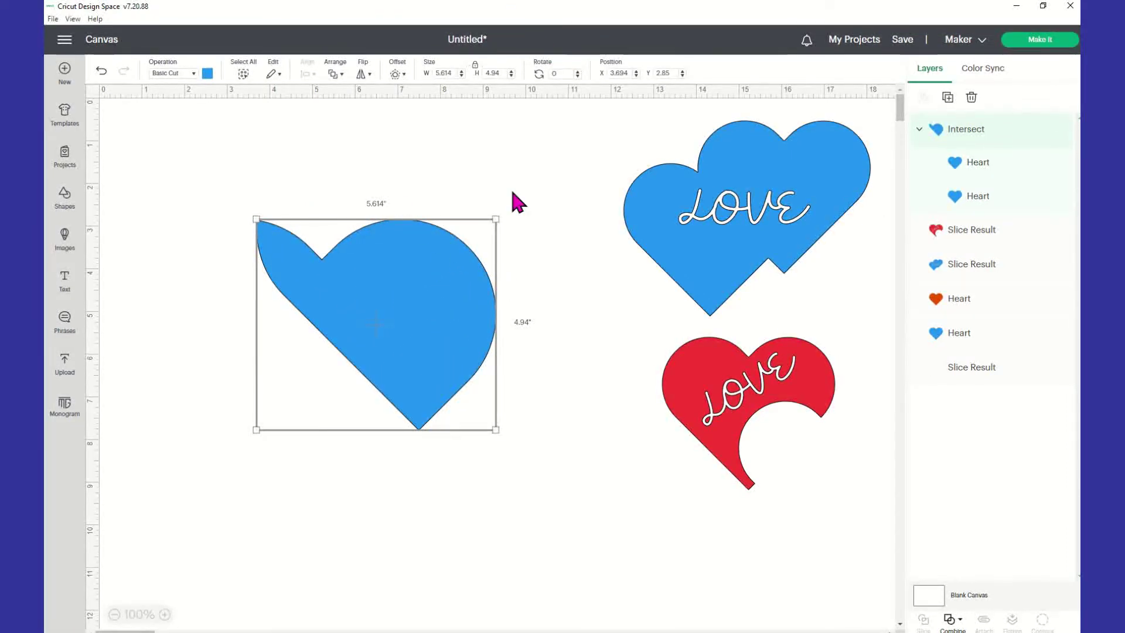
{"action": "left_click_drag", "start_coordinate": [510, 210], "coordinate": [374, 198]}
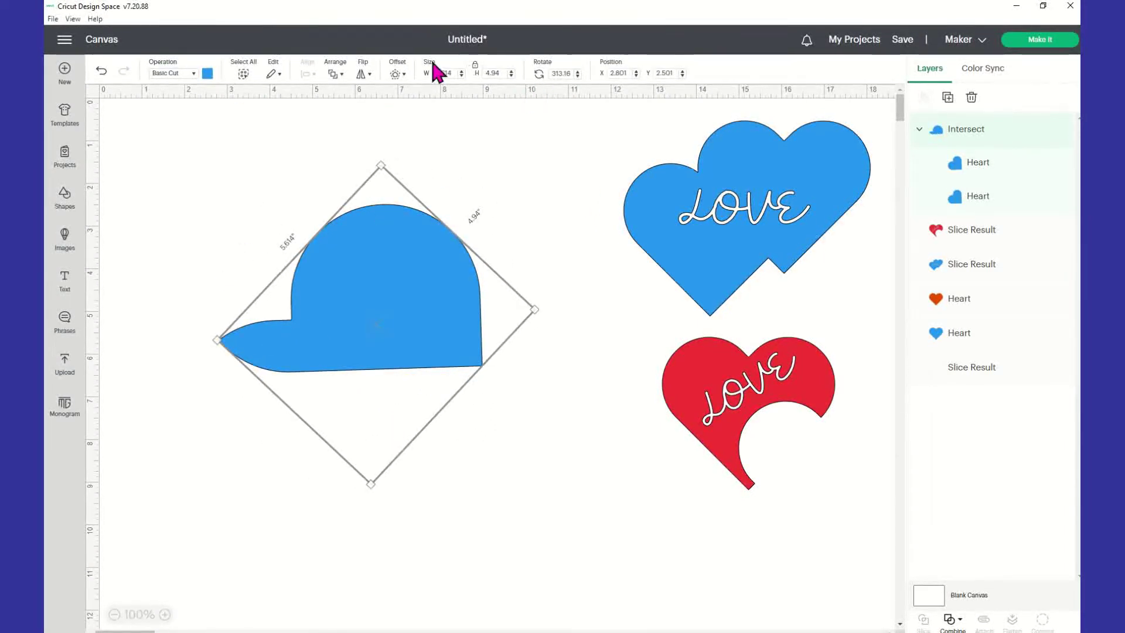
Try flipping the intersected shape vertically and flip it back
{"action": "left_click", "coordinate": [363, 74]}
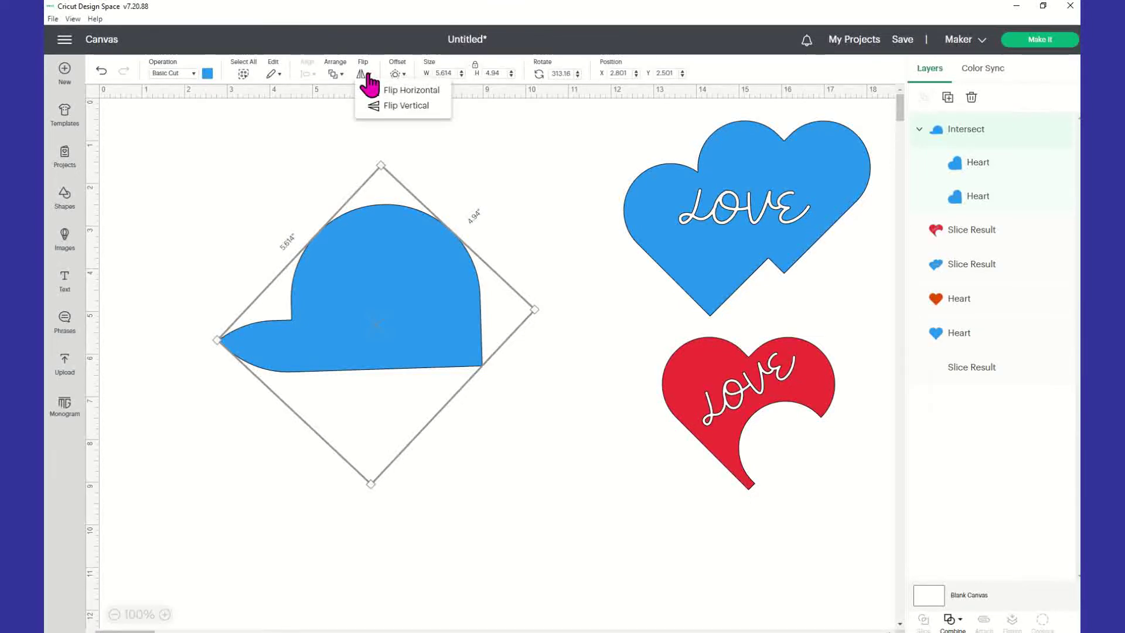
{"action": "left_click", "coordinate": [403, 93]}
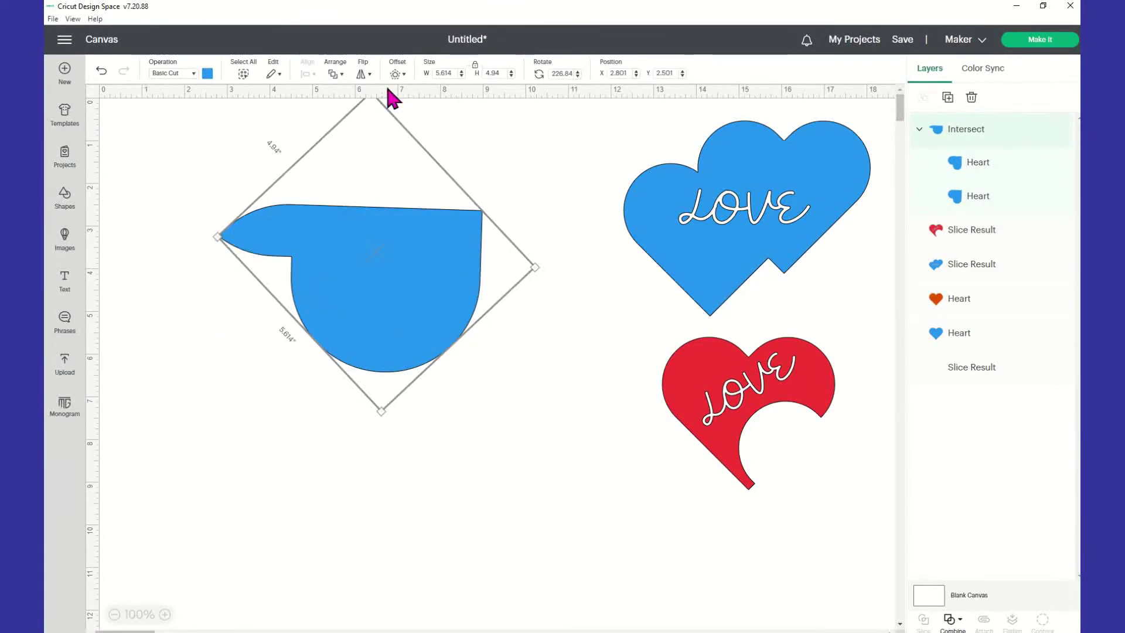
{"action": "left_click", "coordinate": [363, 74]}
{"action": "left_click", "coordinate": [375, 105]}
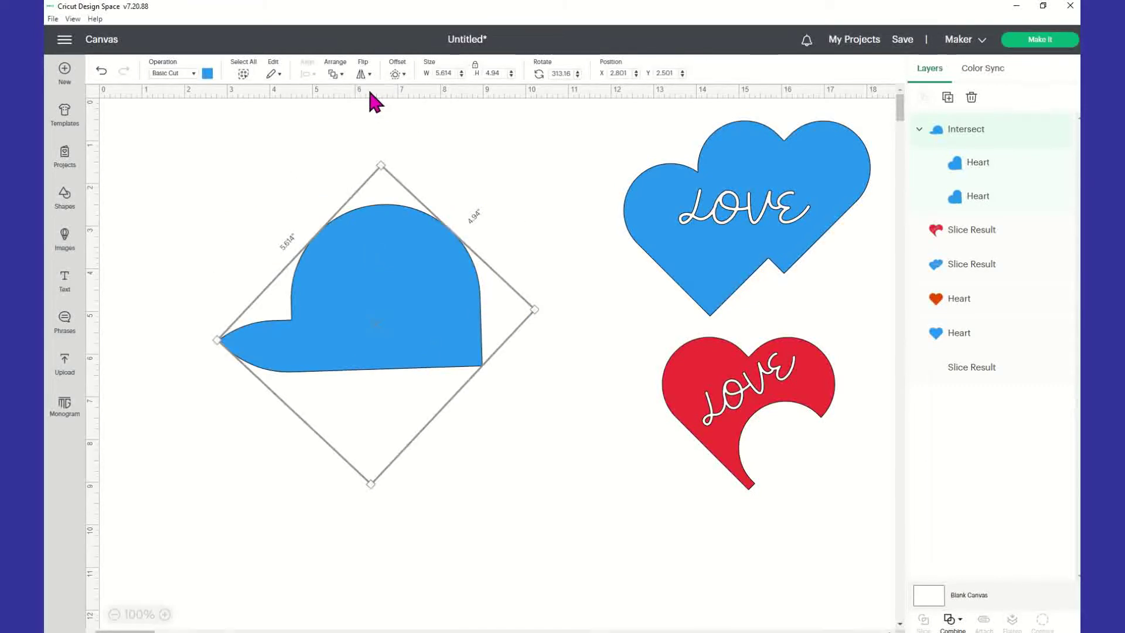
Flip the intersected shape horizontally so its brim faces the other way, and deselect it
{"action": "left_click", "coordinate": [363, 74]}
{"action": "left_click", "coordinate": [375, 104]}
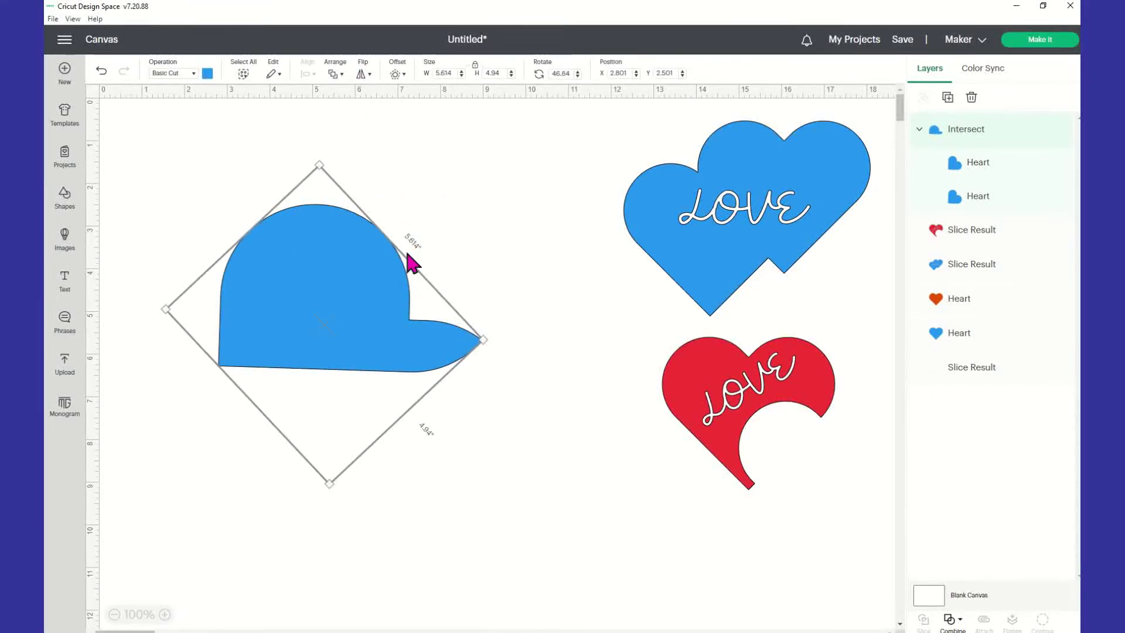
{"action": "left_click", "coordinate": [444, 203]}
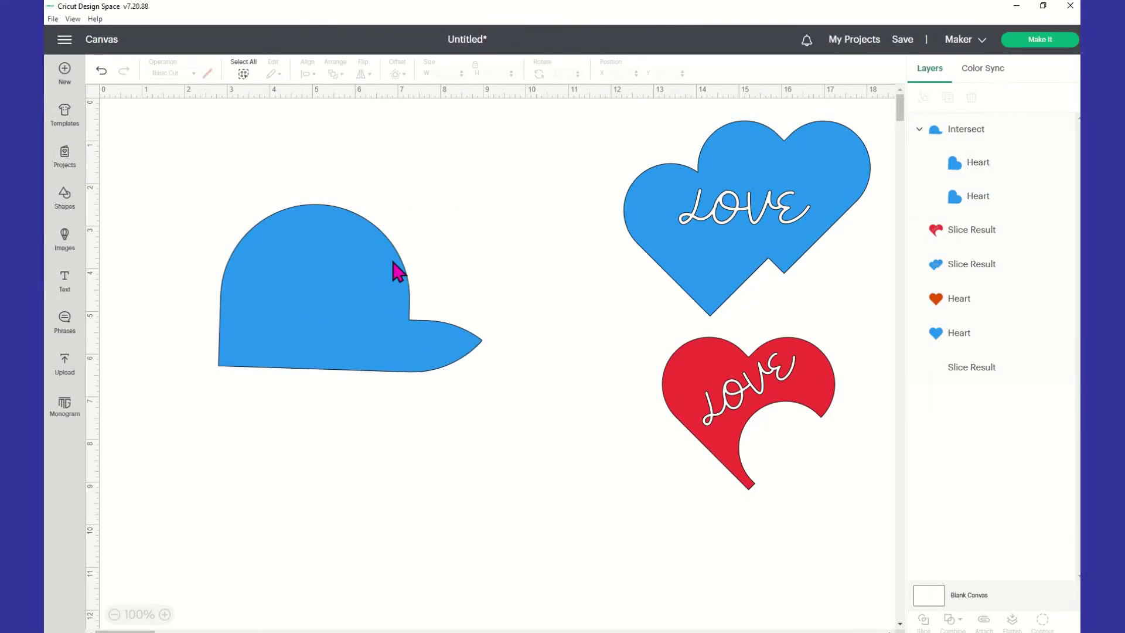
Add a text object, move the cap shape clear of it to about X 5.676, Y 1.751, and check the Combine options
{"action": "left_click", "coordinate": [66, 284]}
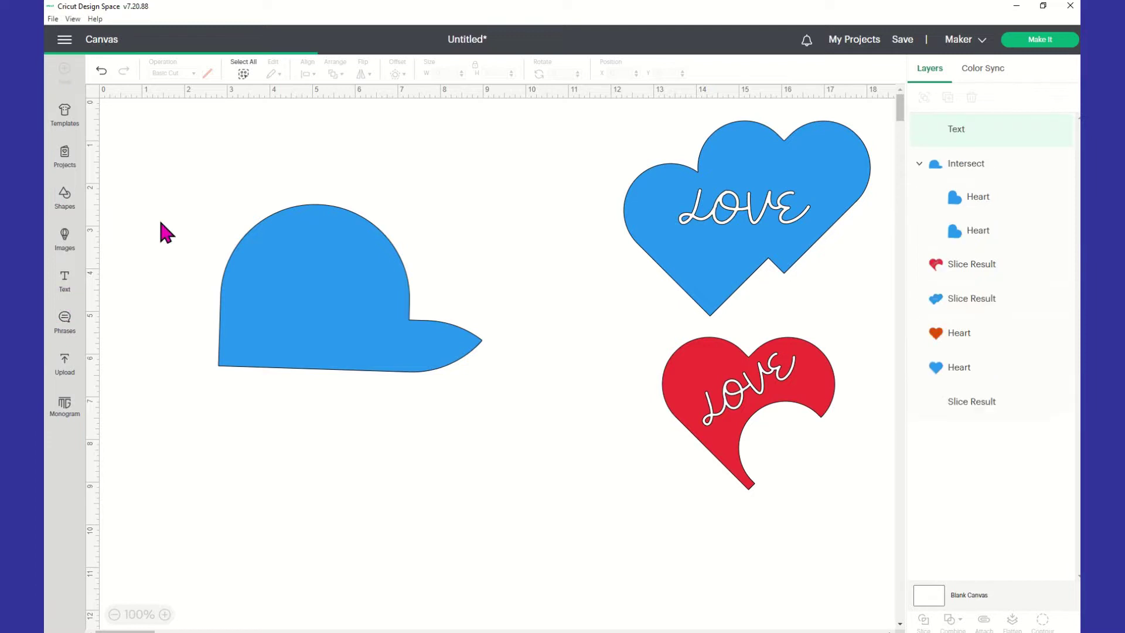
{"action": "left_click", "coordinate": [370, 288]}
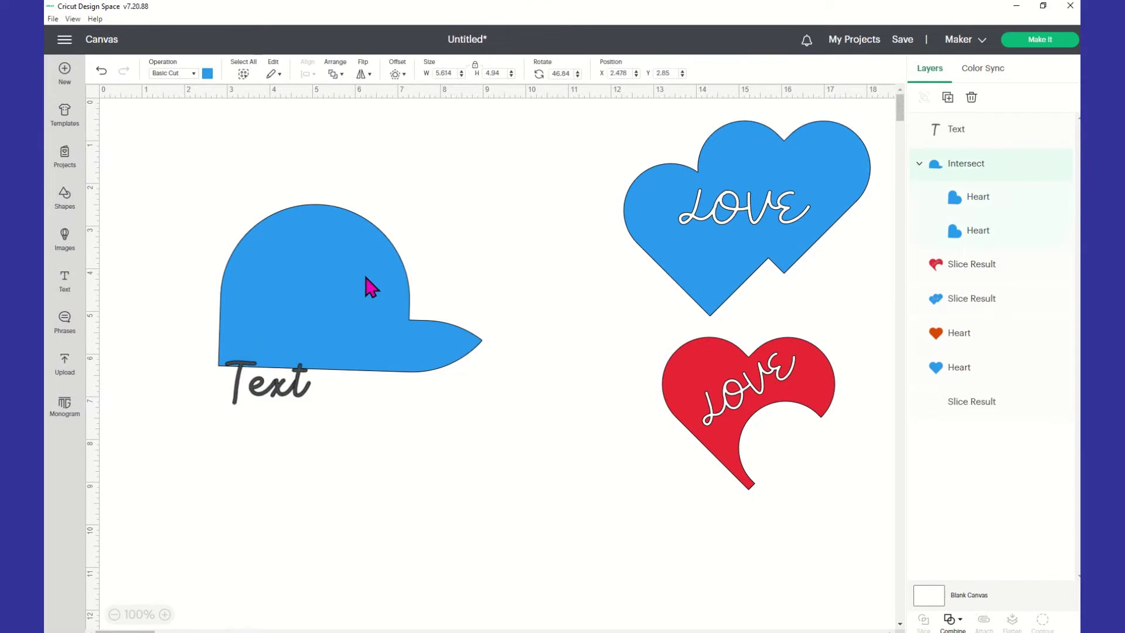
{"action": "left_click_drag", "start_coordinate": [370, 287], "coordinate": [493, 254]}
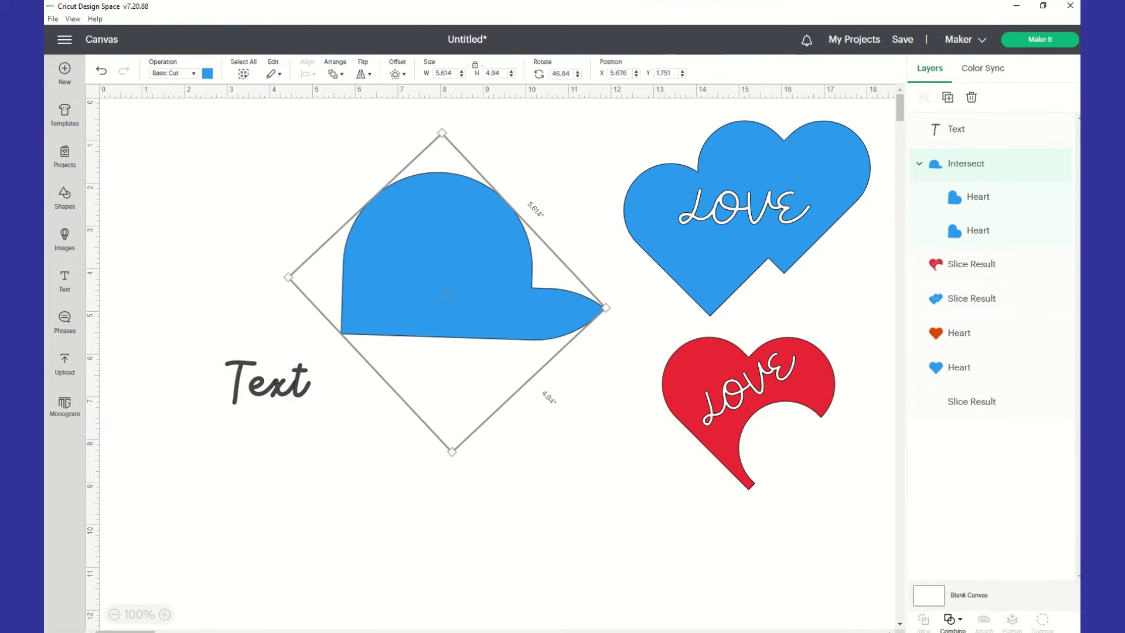
{"action": "left_click", "coordinate": [952, 619]}
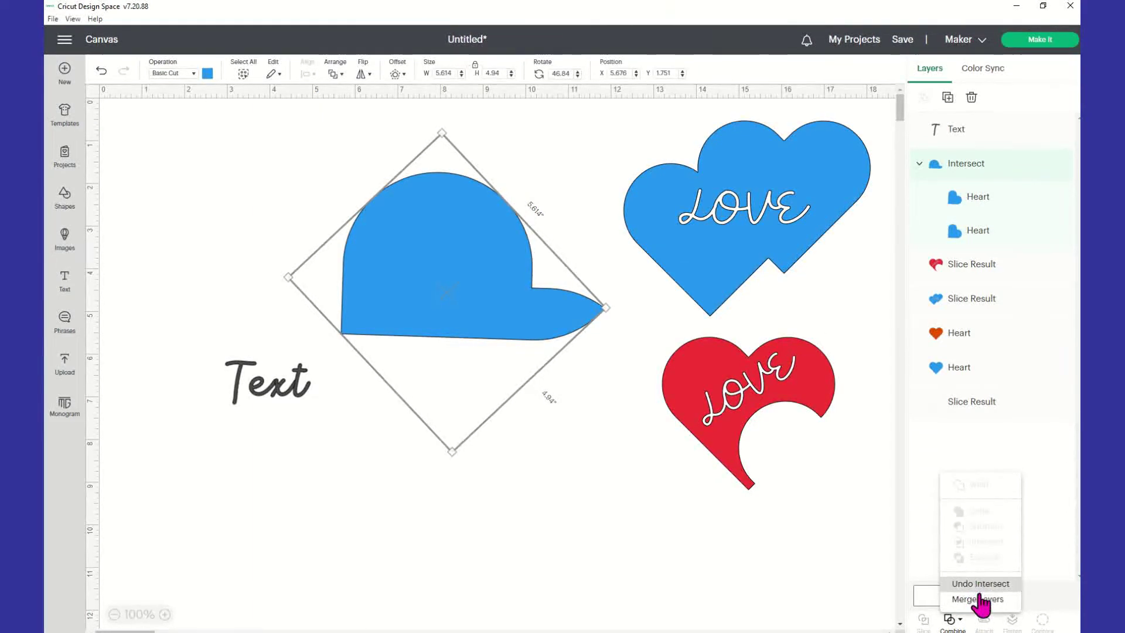
{"action": "left_click", "coordinate": [679, 551]}
Replace the placeholder text with TIGERS
{"action": "left_click", "coordinate": [271, 399]}
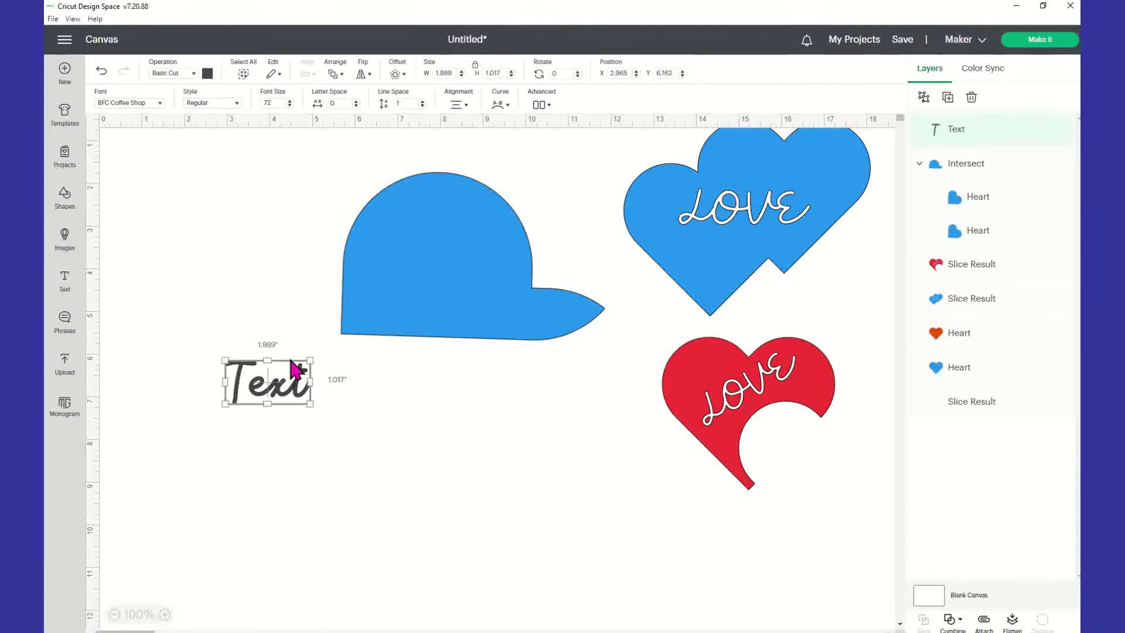
{"action": "double_click", "coordinate": [301, 398]}
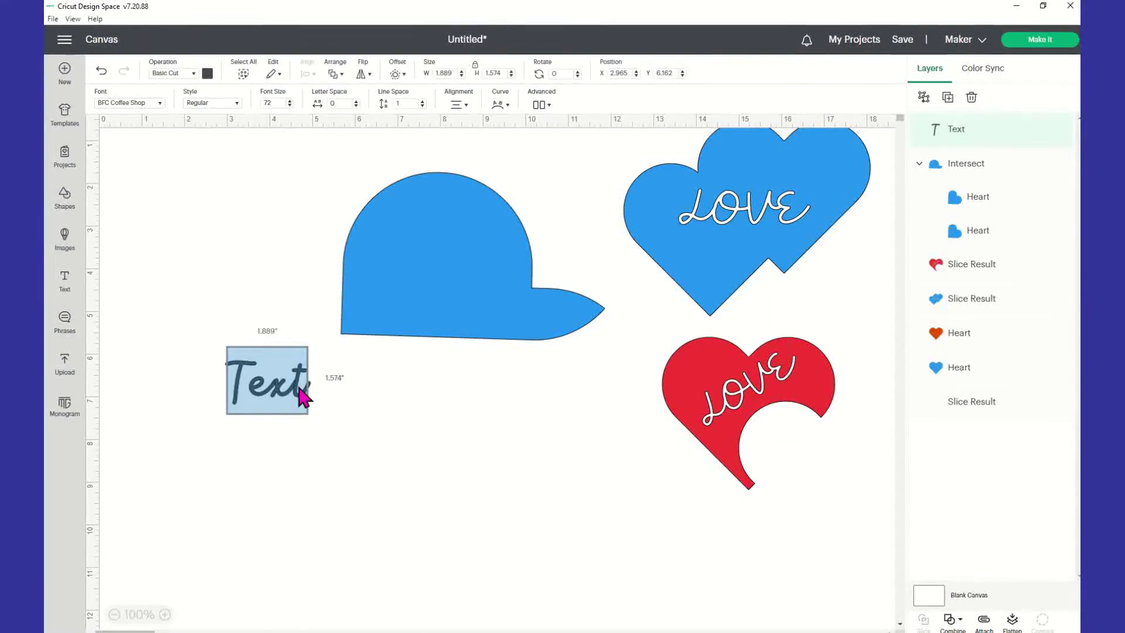
{"action": "type", "text": "TIGERS"}
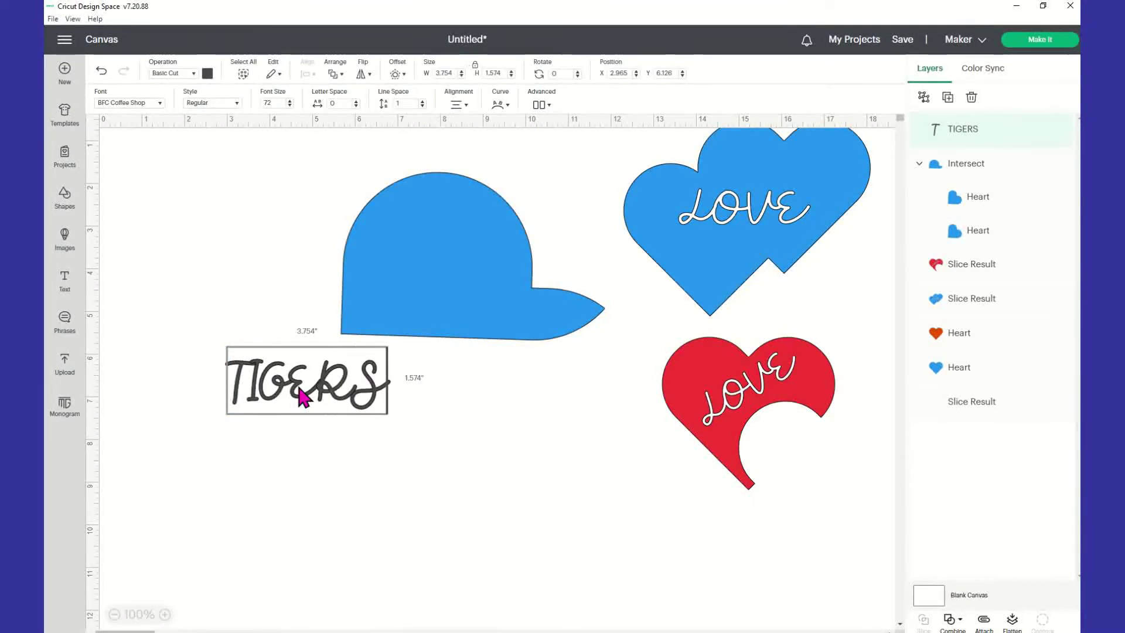
{"action": "left_click", "coordinate": [485, 424]}
Shrink the TIGERS text and place it on the cap shape just above the brim
{"action": "left_click", "coordinate": [350, 403]}
{"action": "left_click_drag", "start_coordinate": [390, 409], "coordinate": [507, 288]}
{"action": "left_click", "coordinate": [410, 319]}
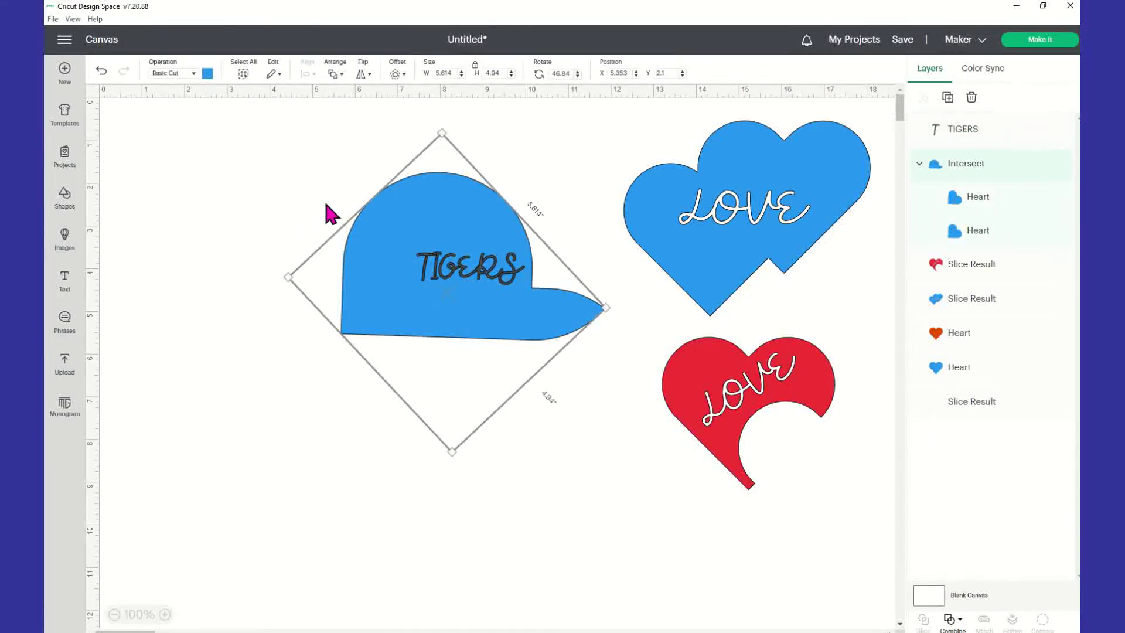
Group the TIGERS text with the cap shape and move them together across the canvas
{"action": "left_click_drag", "start_coordinate": [280, 148], "coordinate": [606, 375]}
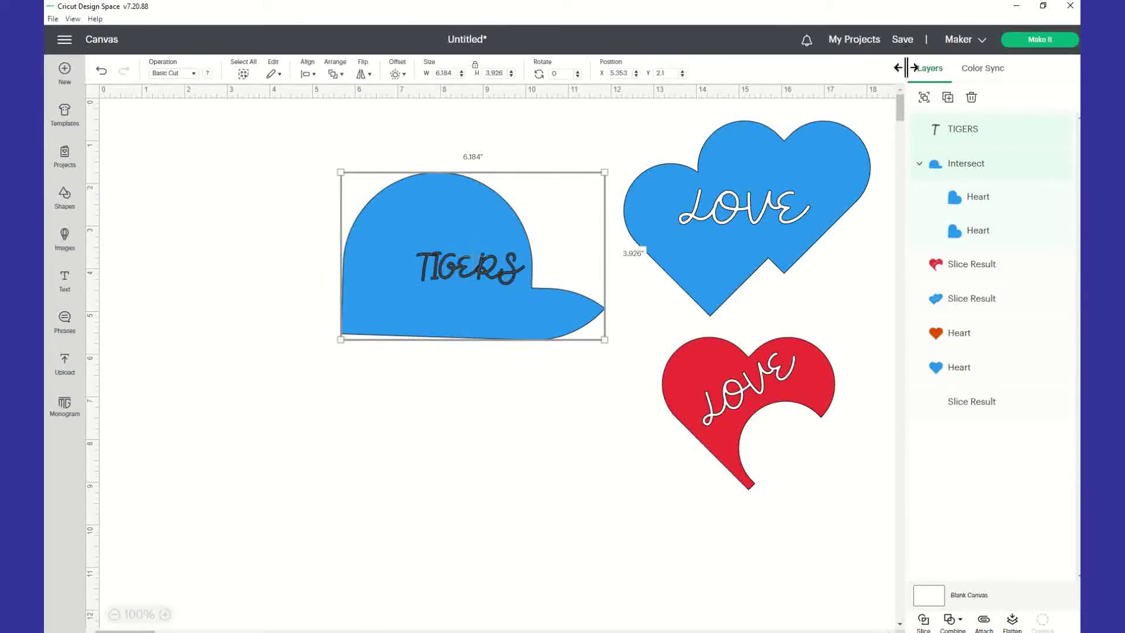
{"action": "left_click", "coordinate": [915, 99]}
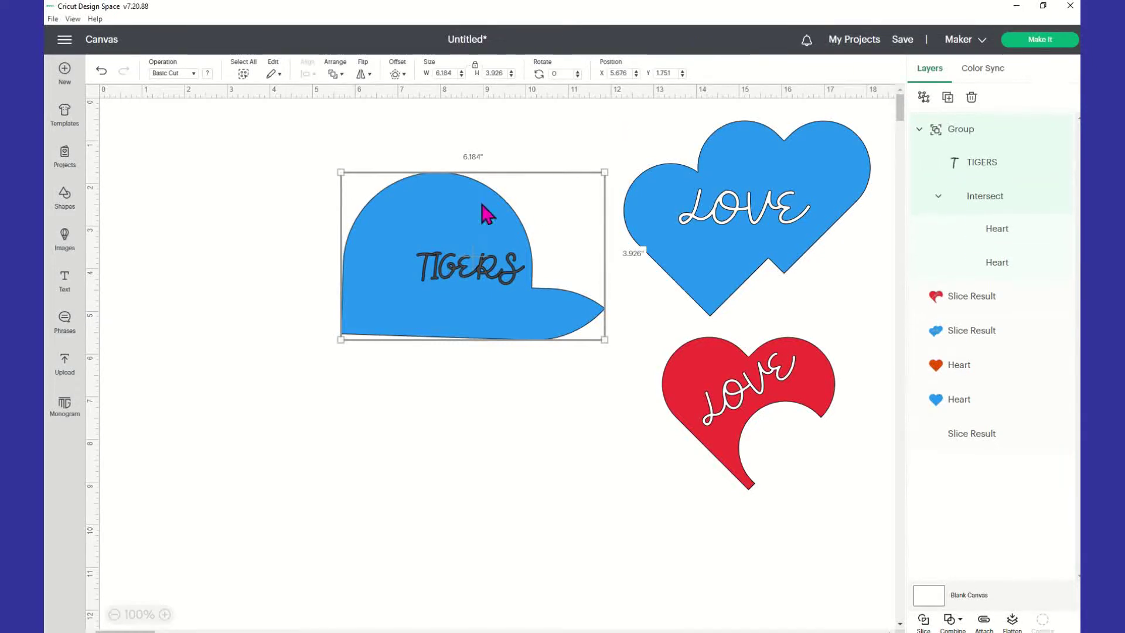
{"action": "left_click_drag", "start_coordinate": [483, 234], "coordinate": [527, 351]}
{"action": "left_click_drag", "start_coordinate": [401, 321], "coordinate": [467, 218]}
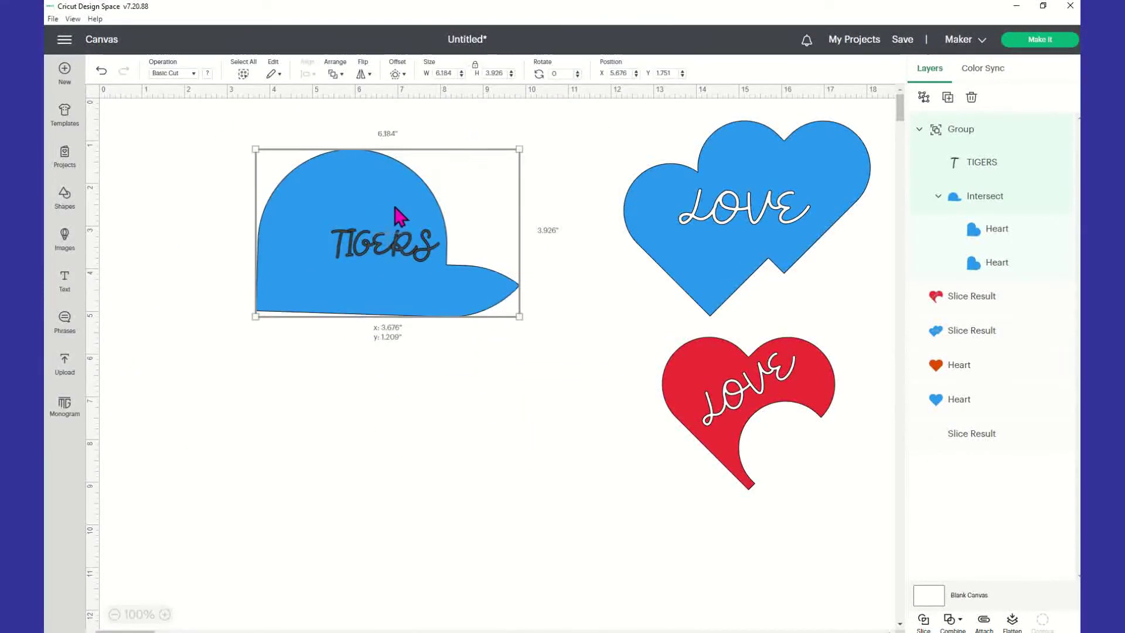
Move the grouped TIGERS cap beside the blue LOVE heart, to about X 5.523, Y 0.39
{"action": "left_click", "coordinate": [478, 381]}
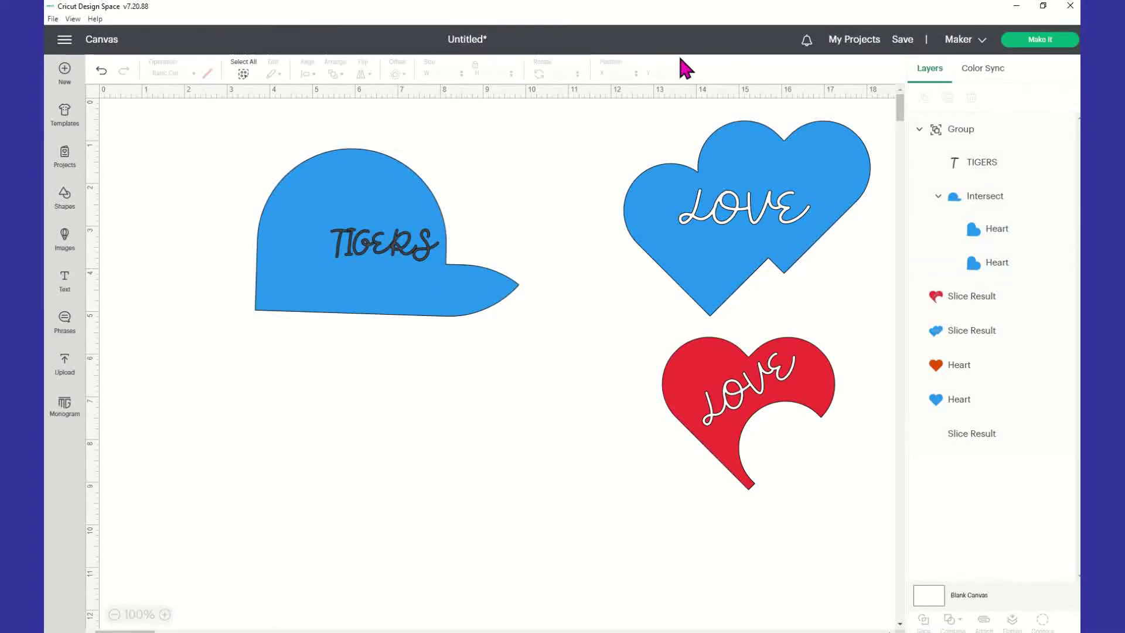
{"action": "left_click_drag", "start_coordinate": [364, 199], "coordinate": [504, 182]}
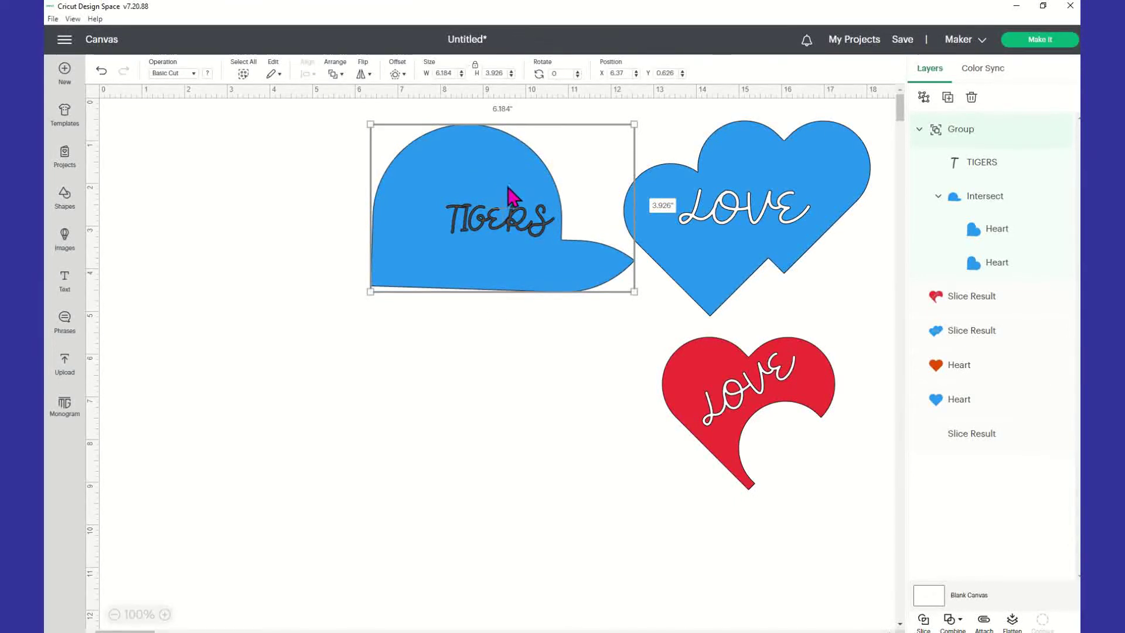
{"action": "left_click_drag", "start_coordinate": [515, 201], "coordinate": [478, 191]}
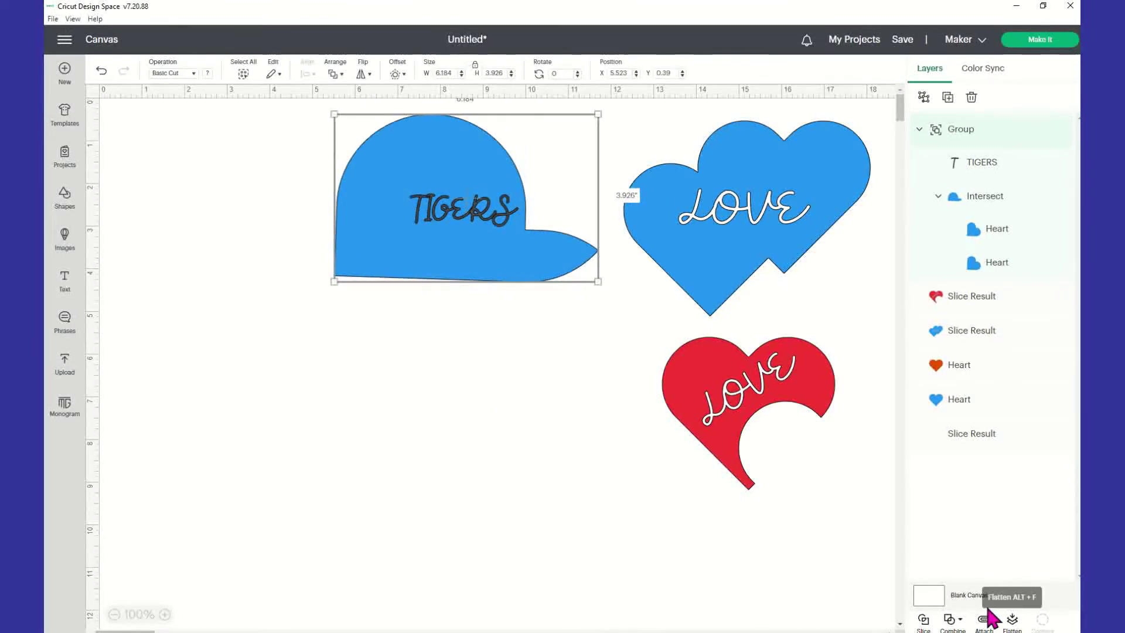
Examine which Combine options are offered for the grouped TIGERS cap
{"action": "left_click", "coordinate": [960, 621]}
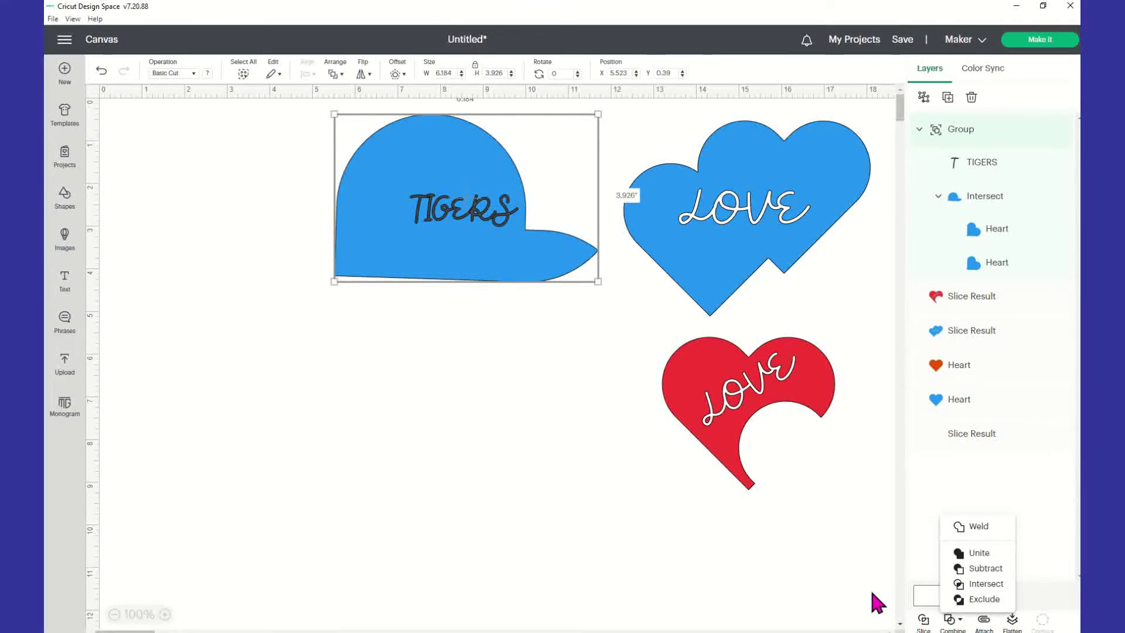
{"action": "left_click", "coordinate": [467, 244]}
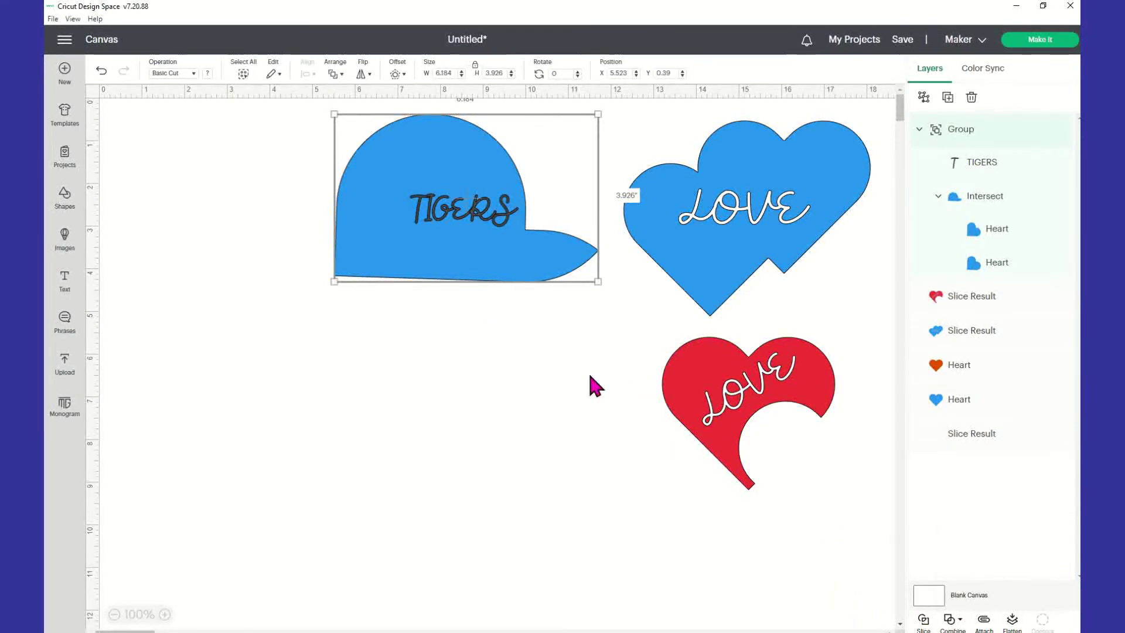
{"action": "left_click", "coordinate": [955, 620]}
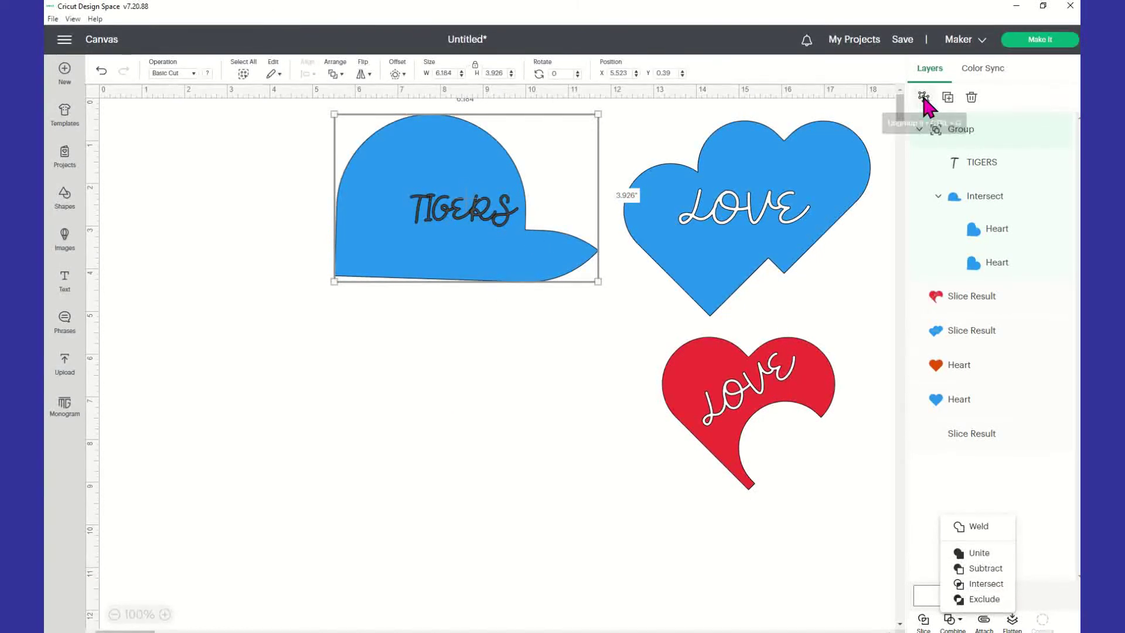
{"action": "left_click", "coordinate": [505, 410]}
{"action": "left_click_drag", "start_coordinate": [322, 121], "coordinate": [607, 317]}
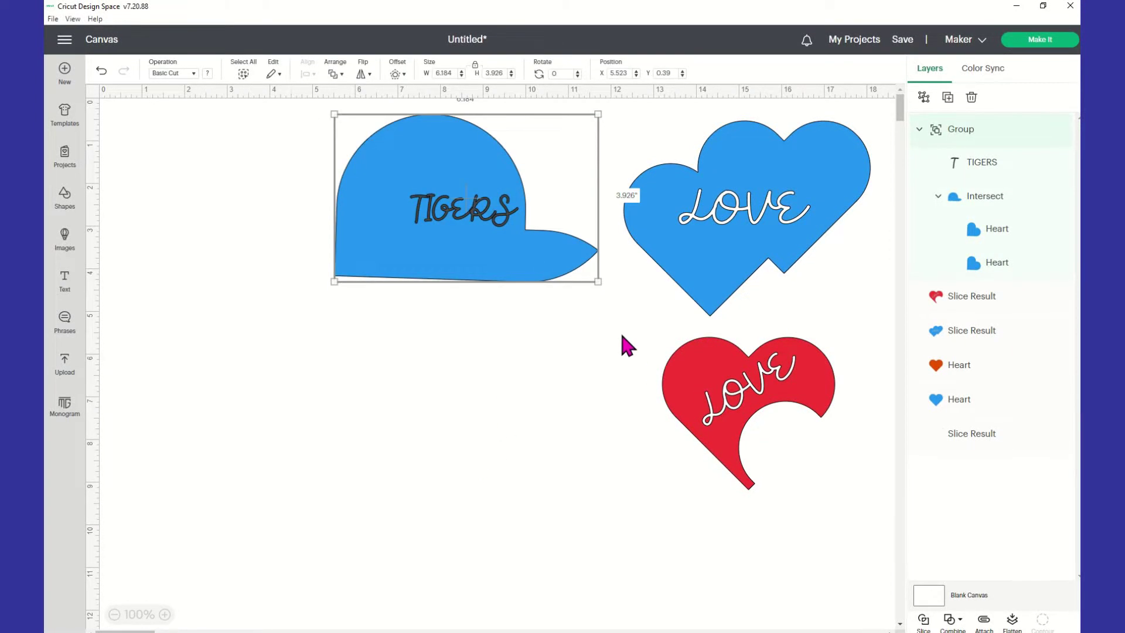
{"action": "left_click", "coordinate": [950, 621]}
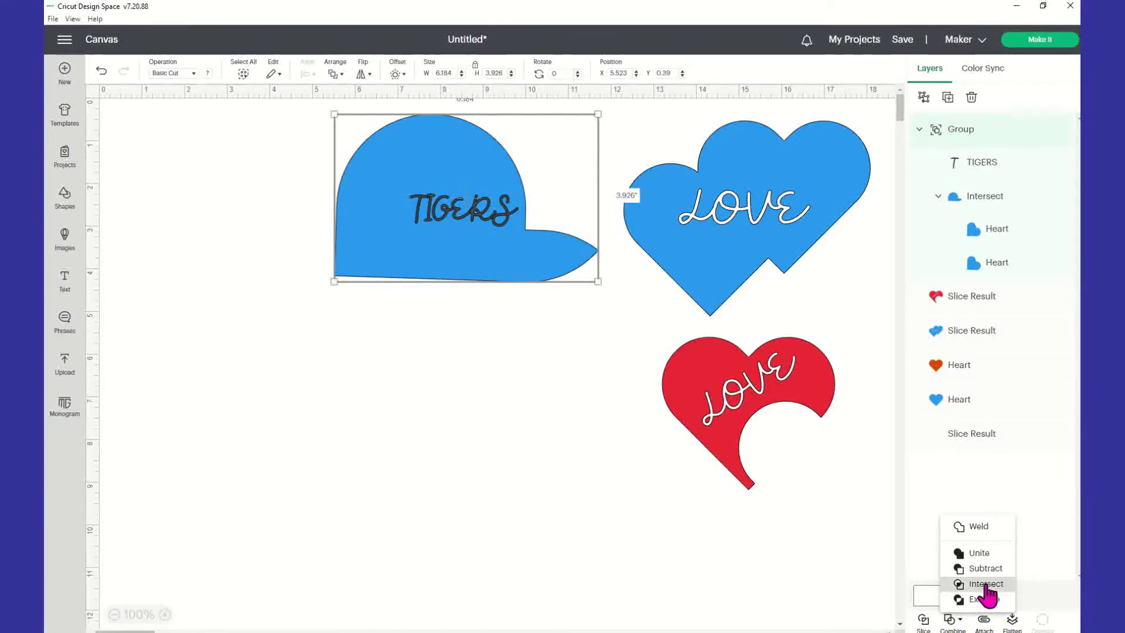
{"action": "left_click", "coordinate": [477, 292]}
{"action": "left_click", "coordinate": [488, 227]}
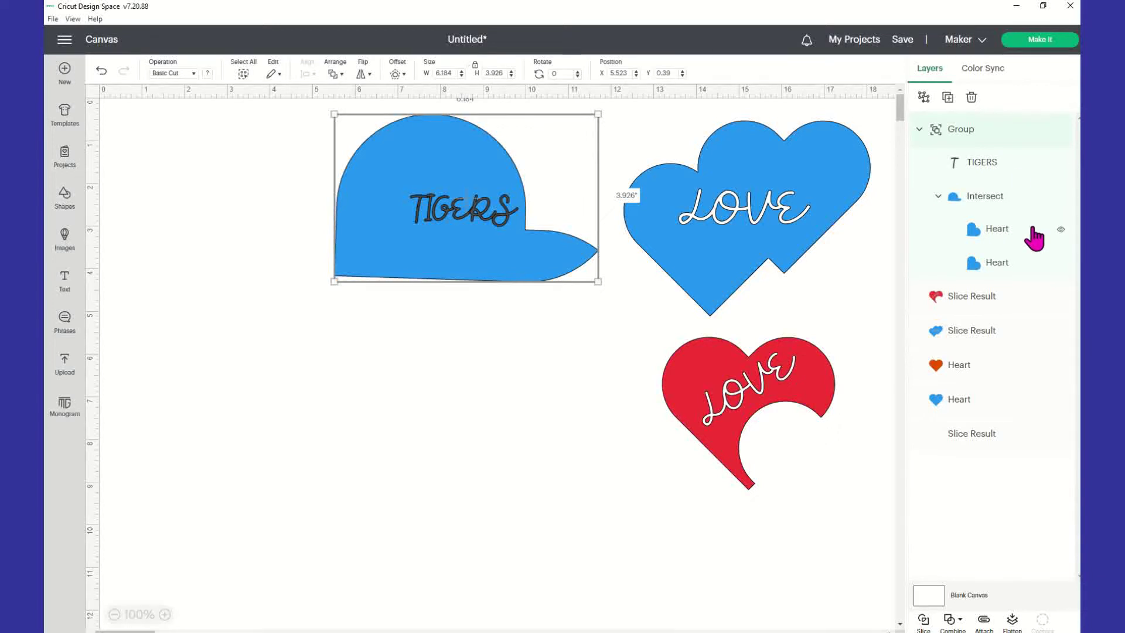
Ungroup the cap and text, move the cap clear to about X 1.495, Y 3.417, and check its Combine options
{"action": "left_click", "coordinate": [924, 99]}
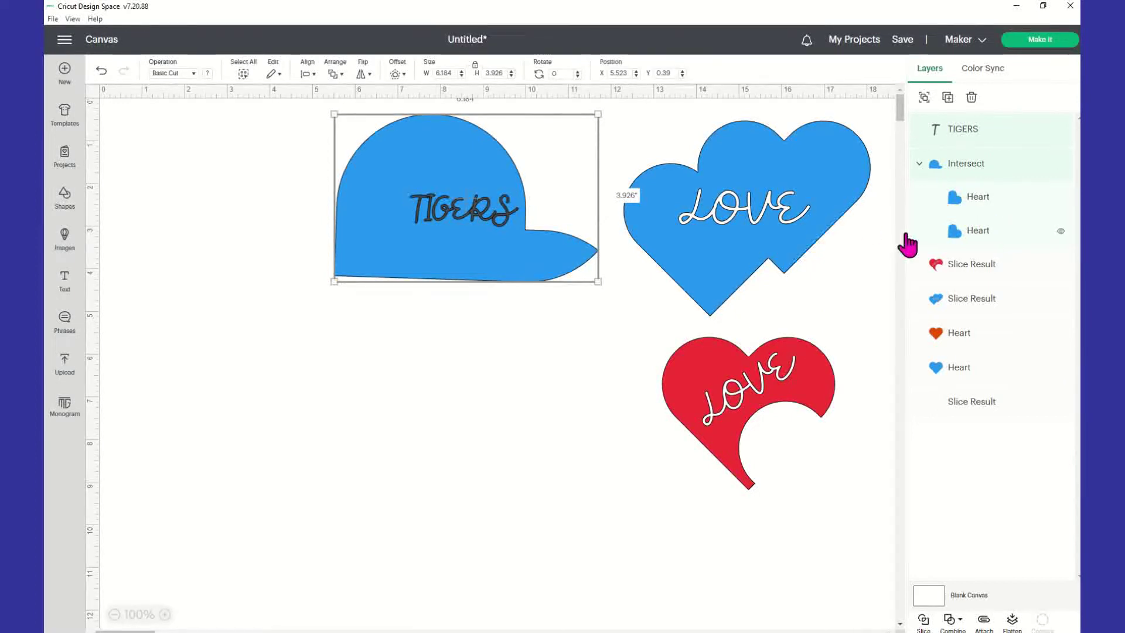
{"action": "left_click_drag", "start_coordinate": [376, 220], "coordinate": [293, 283]}
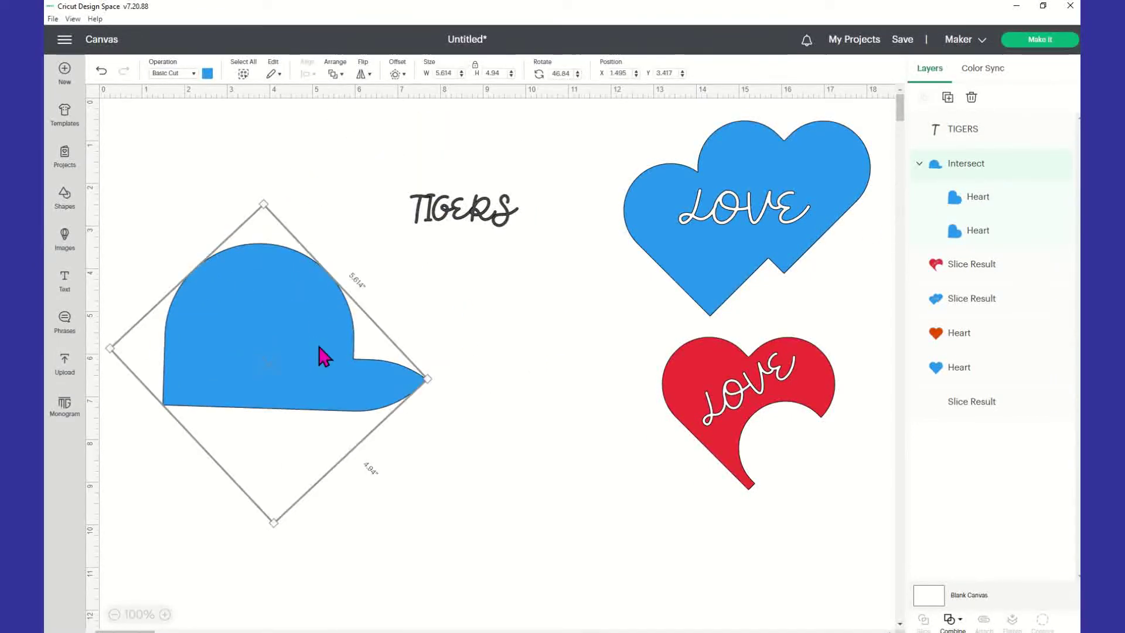
{"action": "left_click", "coordinate": [959, 621]}
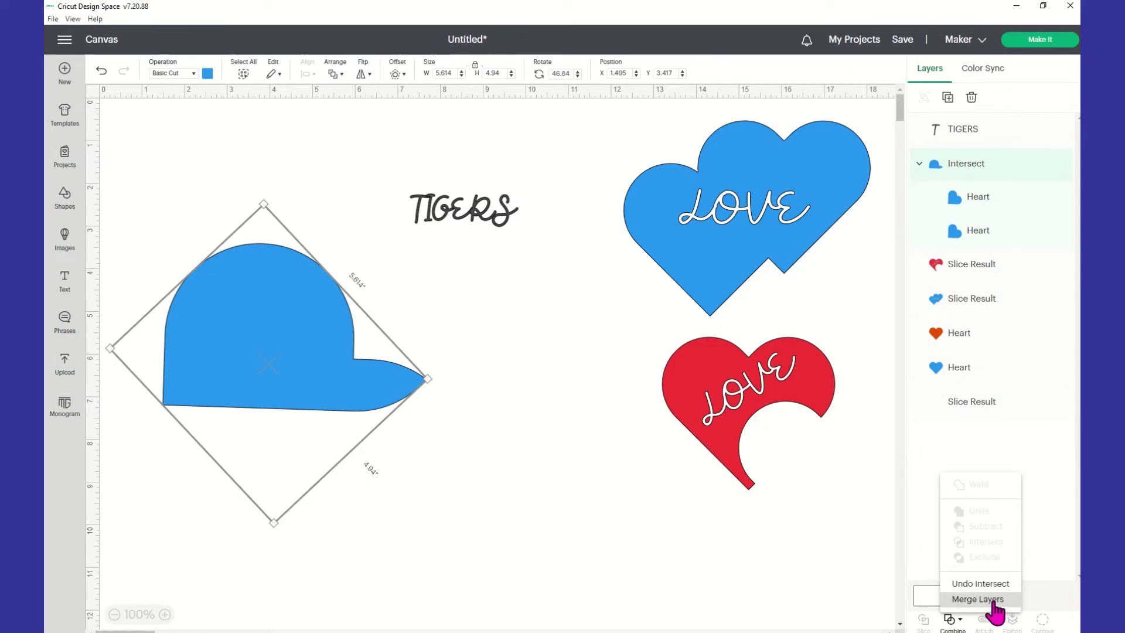
Put the TIGERS text back on the cap just above the brim and group them to check the Combine options
{"action": "left_click_drag", "start_coordinate": [492, 221], "coordinate": [318, 336]}
{"action": "left_click", "coordinate": [381, 319]}
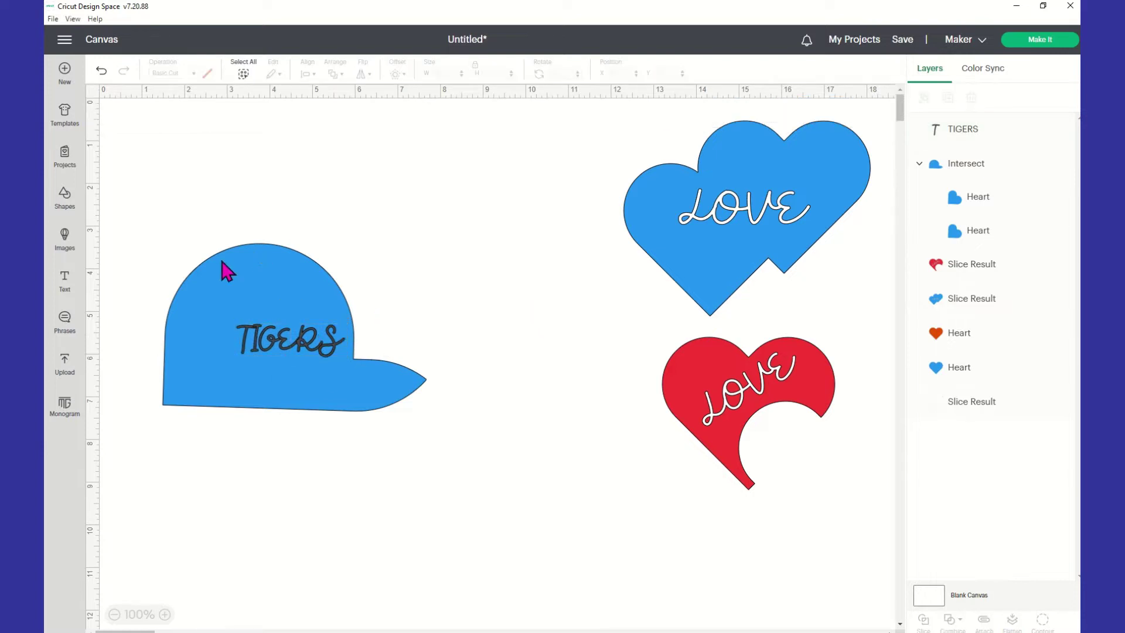
{"action": "left_click_drag", "start_coordinate": [162, 222], "coordinate": [504, 472]}
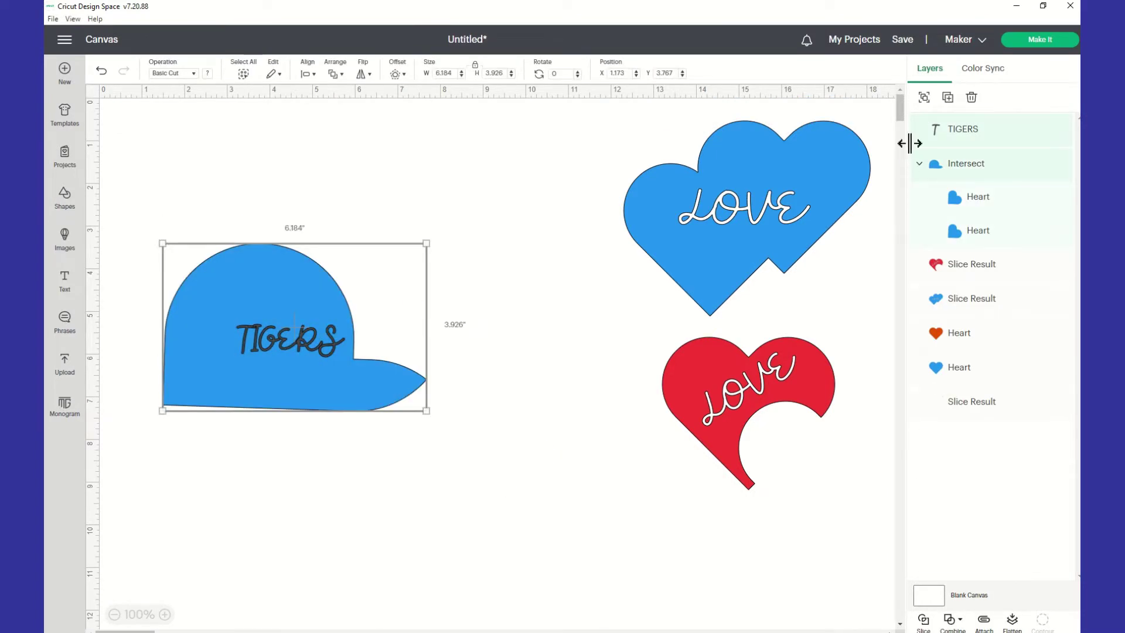
{"action": "left_click", "coordinate": [924, 98]}
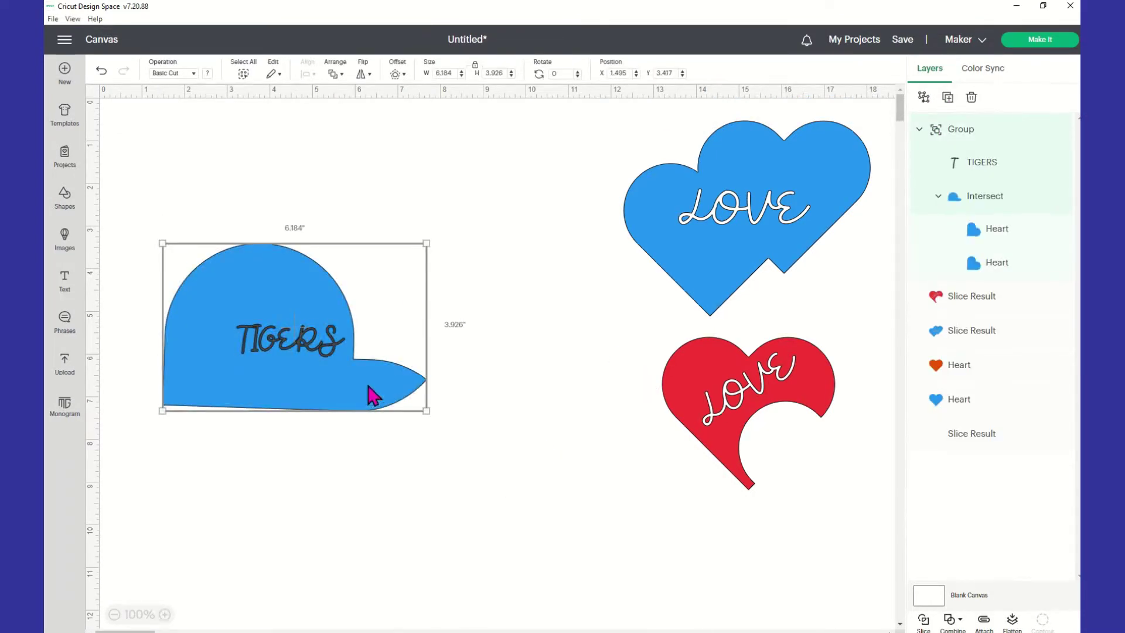
{"action": "left_click", "coordinate": [962, 626]}
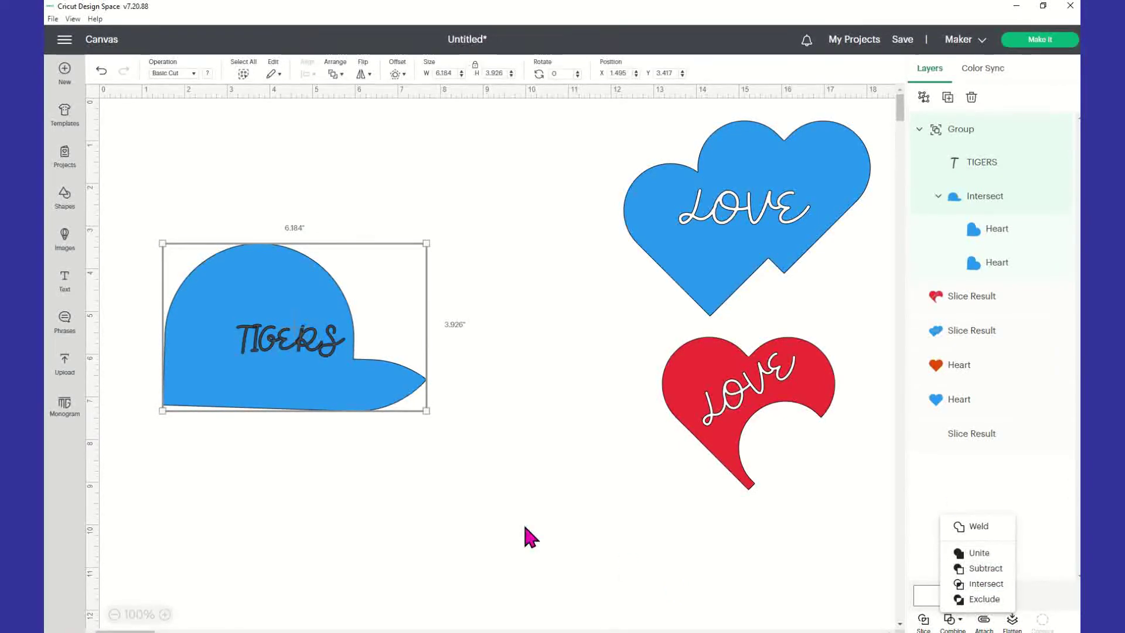
{"action": "left_click", "coordinate": [404, 319]}
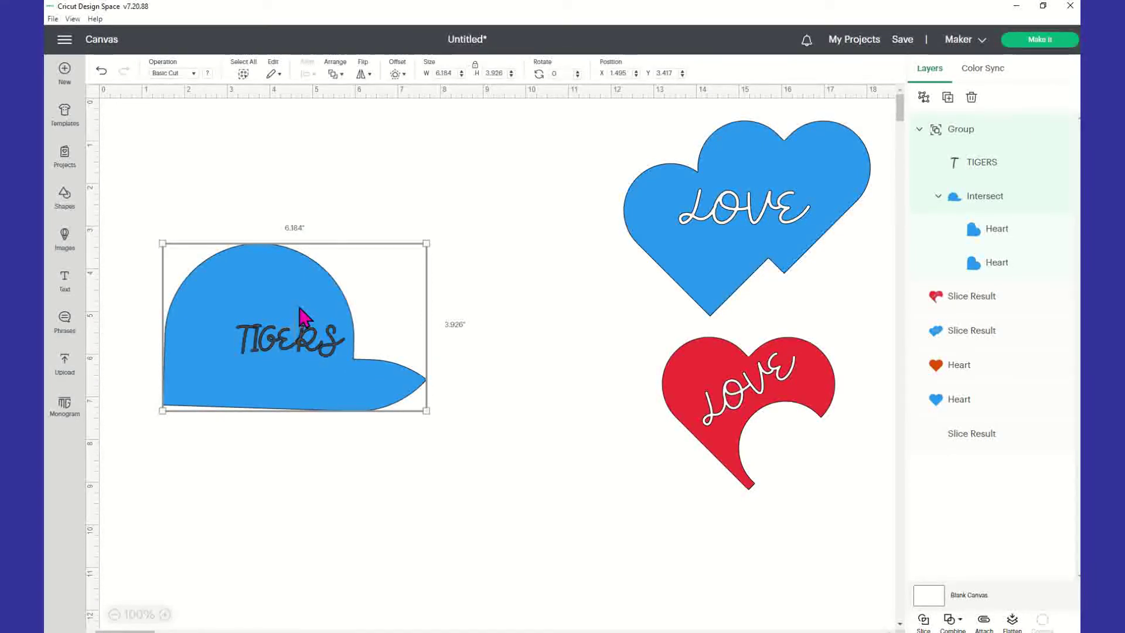
Ungroup the cap and move the TIGERS text up and off the shape
{"action": "left_click", "coordinate": [924, 98]}
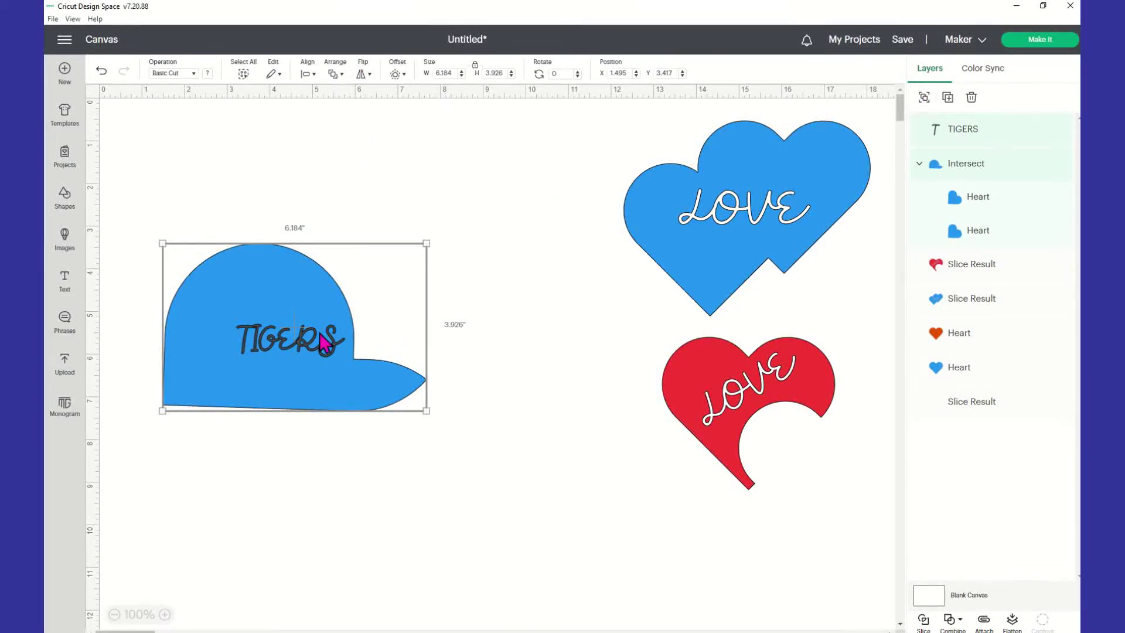
{"action": "left_click", "coordinate": [662, 439]}
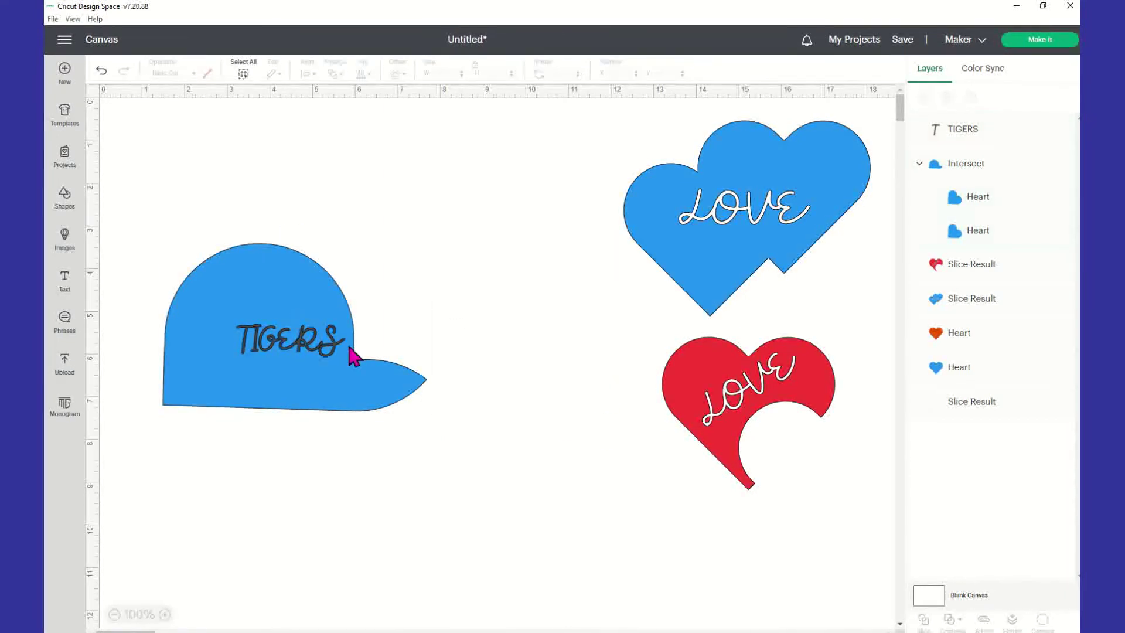
{"action": "left_click_drag", "start_coordinate": [328, 316], "coordinate": [451, 202]}
Merge the layers of the intersected cap shape into a single layer
{"action": "left_click", "coordinate": [296, 381]}
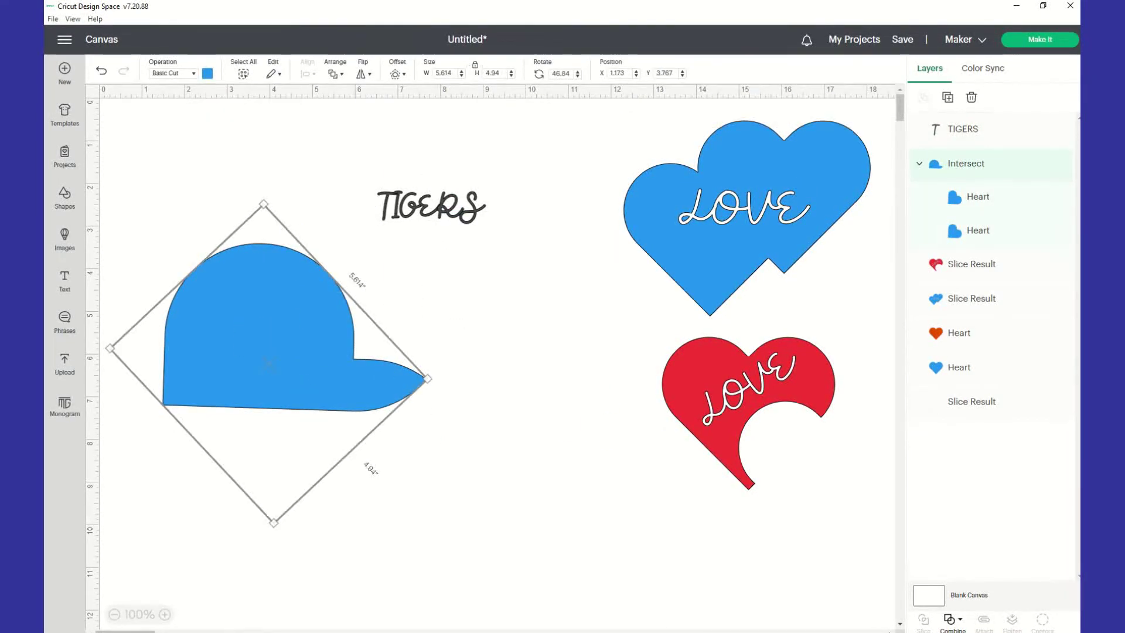
{"action": "left_click", "coordinate": [952, 619]}
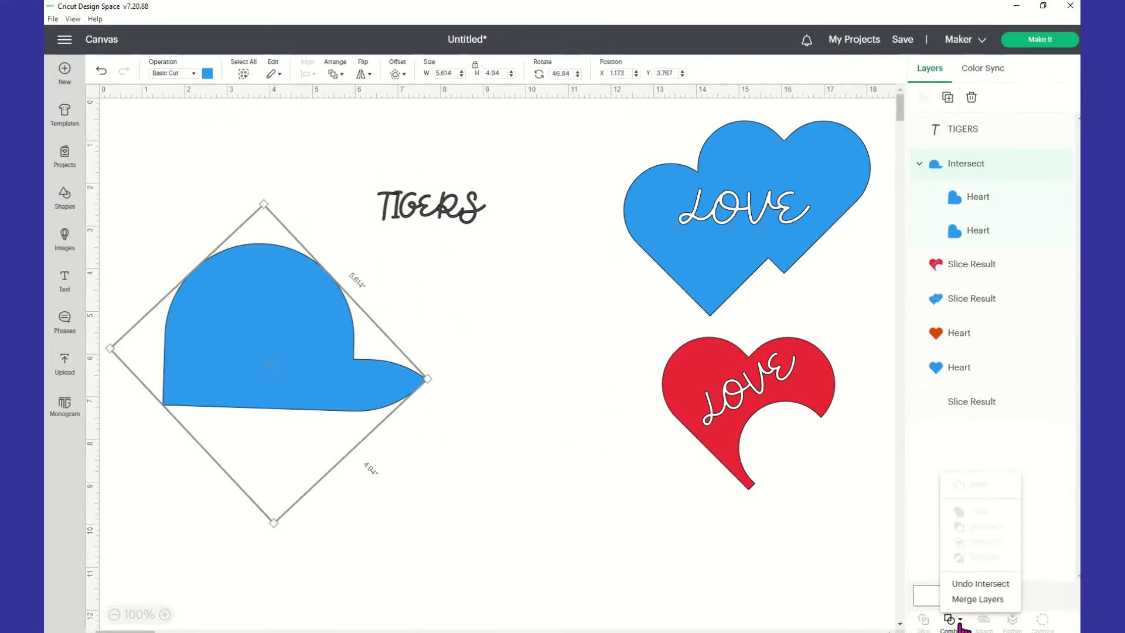
{"action": "left_click", "coordinate": [989, 602]}
Move the TIGERS text back over the merged cap and arrange the cap behind the text
{"action": "left_click_drag", "start_coordinate": [451, 212], "coordinate": [294, 349]}
{"action": "left_click", "coordinate": [281, 293]}
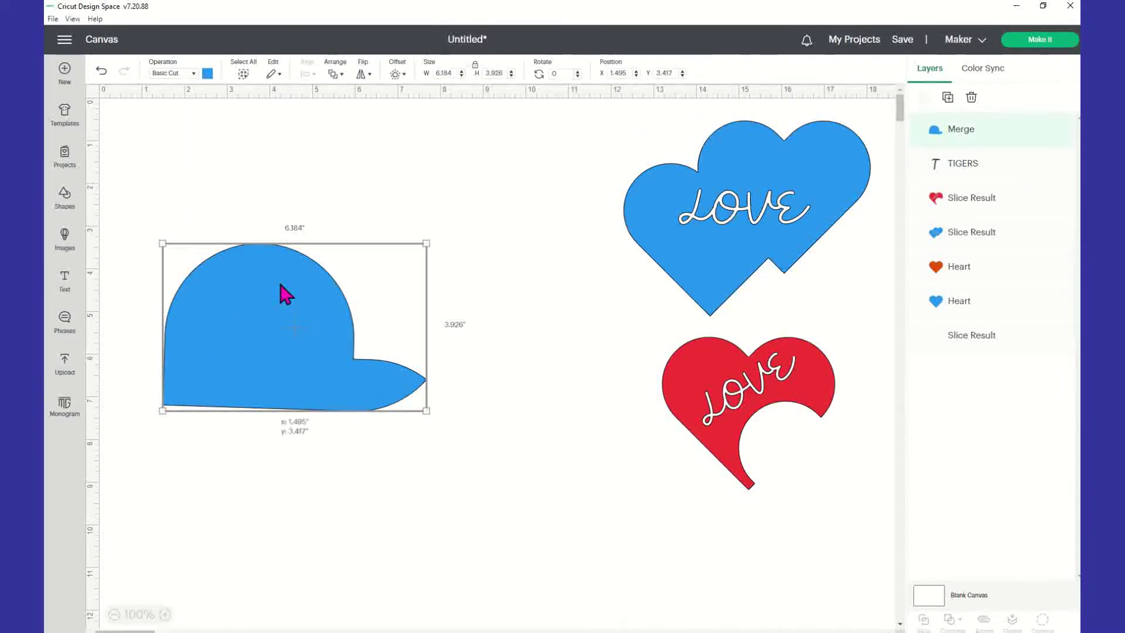
{"action": "right_click", "coordinate": [281, 287]}
{"action": "left_click", "coordinate": [339, 456]}
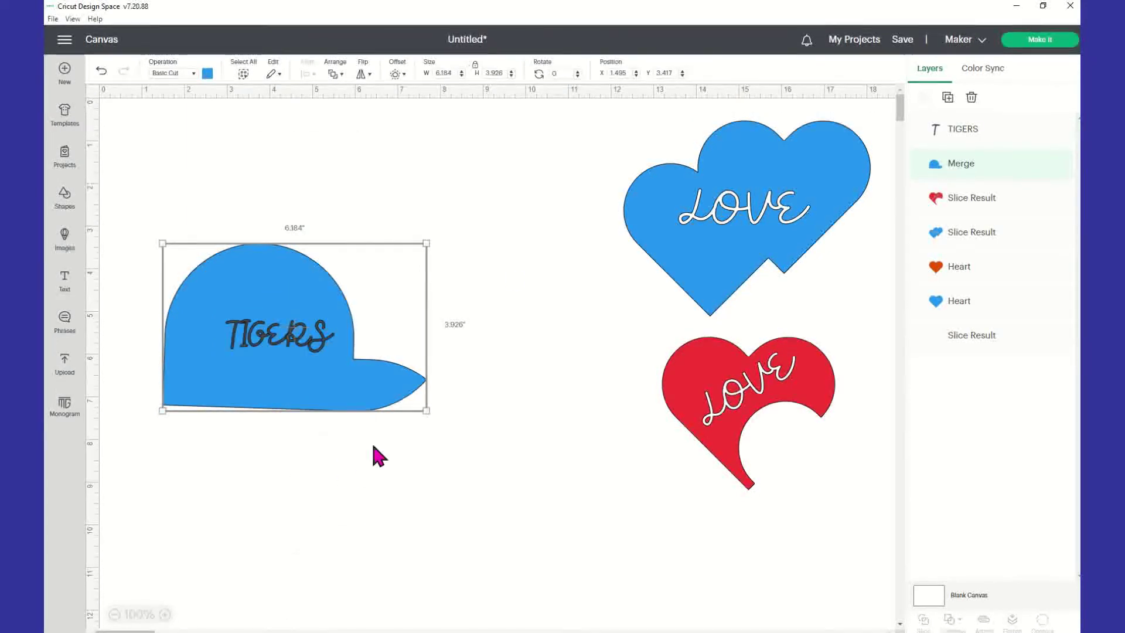
Nudge the TIGERS text to sit just above the brim of the merged cap
{"action": "left_click", "coordinate": [430, 257]}
{"action": "left_click", "coordinate": [314, 345]}
{"action": "left_click_drag", "start_coordinate": [316, 352], "coordinate": [322, 358]}
{"action": "left_click_drag", "start_coordinate": [402, 303], "coordinate": [130, 249]}
Group the TIGERS text with the merged cap and move the group to about X 3.745, Y 1.987
{"action": "left_click_drag", "start_coordinate": [127, 192], "coordinate": [466, 507]}
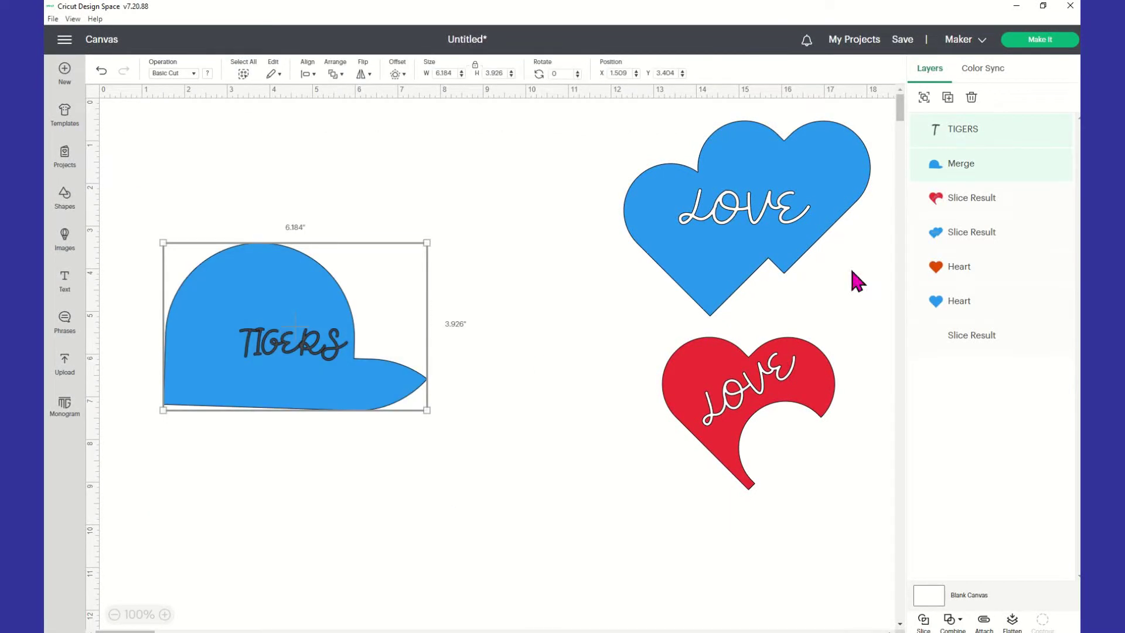
{"action": "left_click", "coordinate": [924, 97]}
{"action": "left_click_drag", "start_coordinate": [320, 310], "coordinate": [415, 265]}
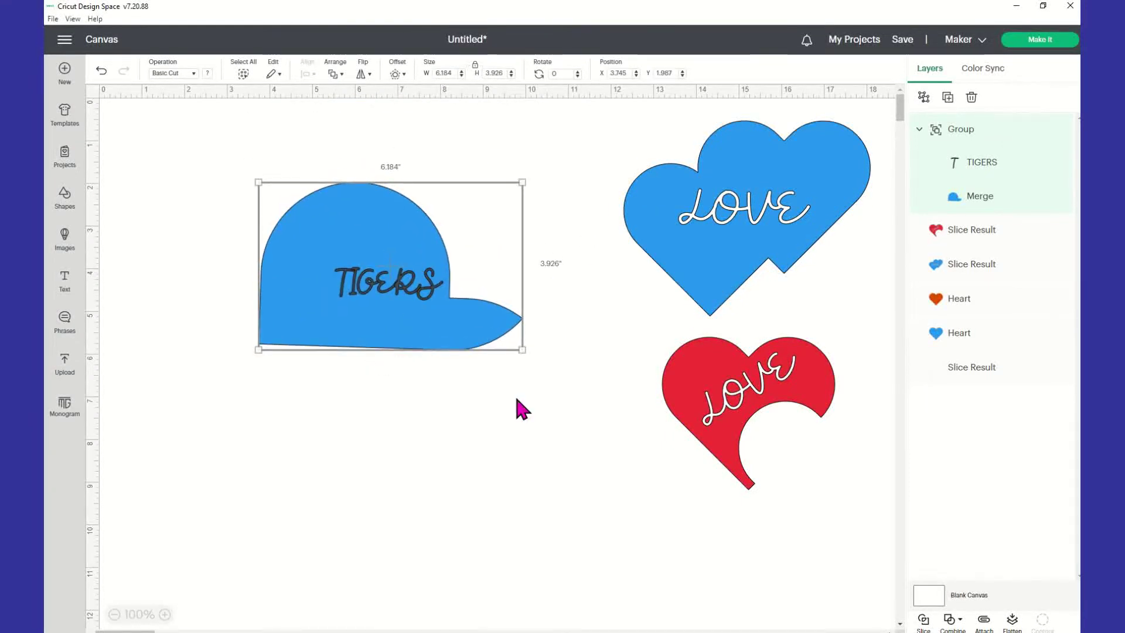
Shrink the TIGERS cap group to about 3.768 by 2.392 inches and move it to about X 9.37, Y 3.862
{"action": "left_click_drag", "start_coordinate": [521, 350], "coordinate": [475, 320]}
{"action": "left_click_drag", "start_coordinate": [438, 287], "coordinate": [411, 270]}
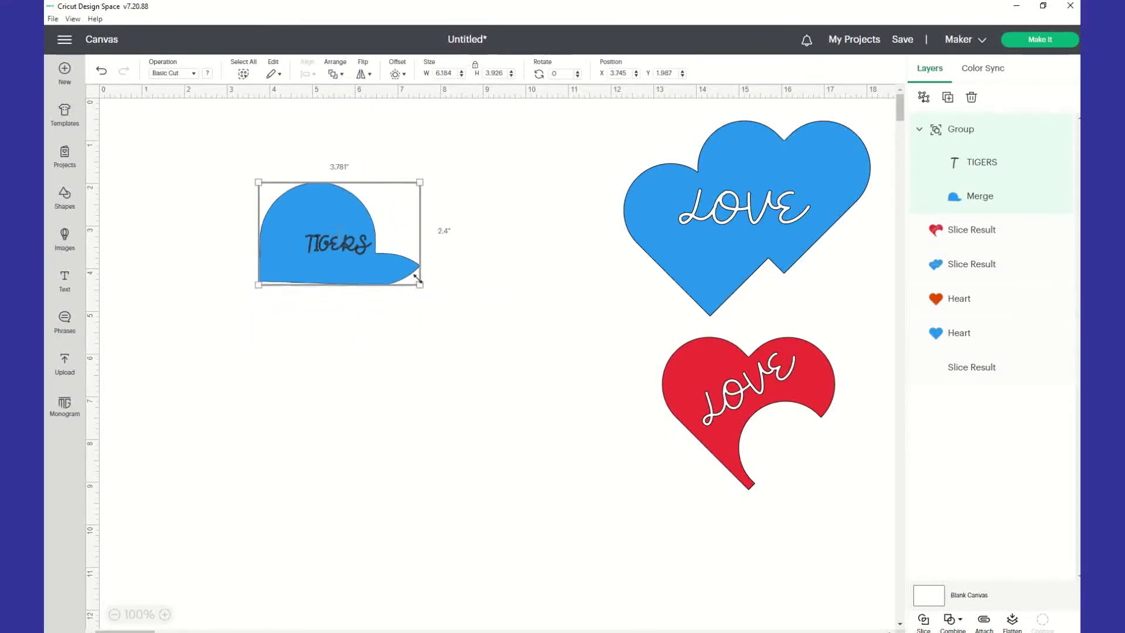
{"action": "left_click_drag", "start_coordinate": [362, 240], "coordinate": [587, 304]}
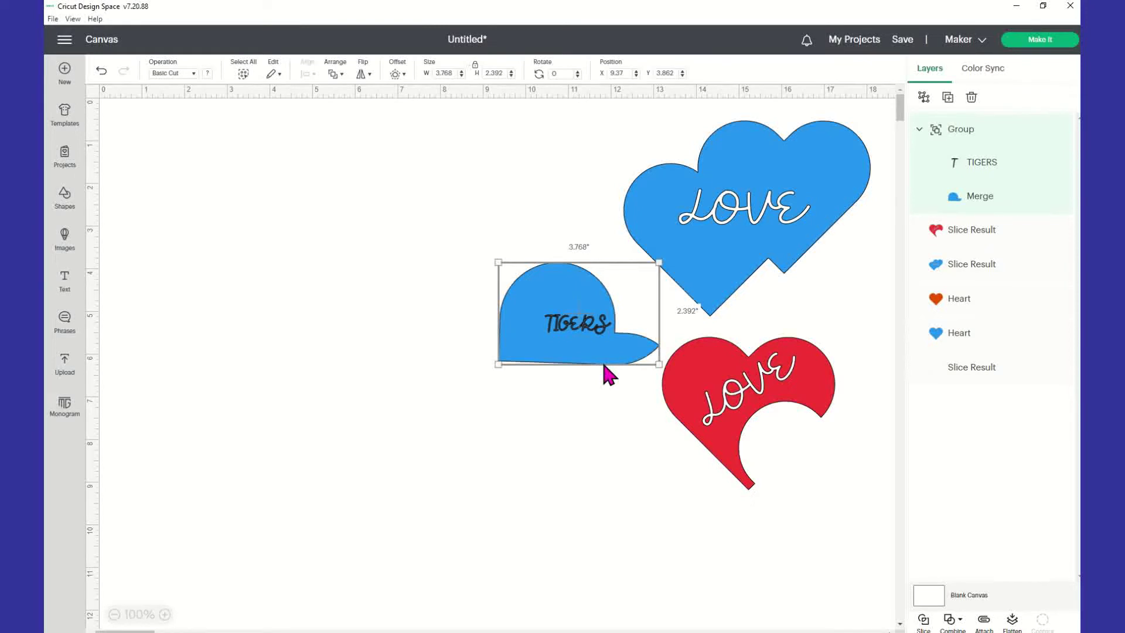
{"action": "left_click", "coordinate": [286, 286]}
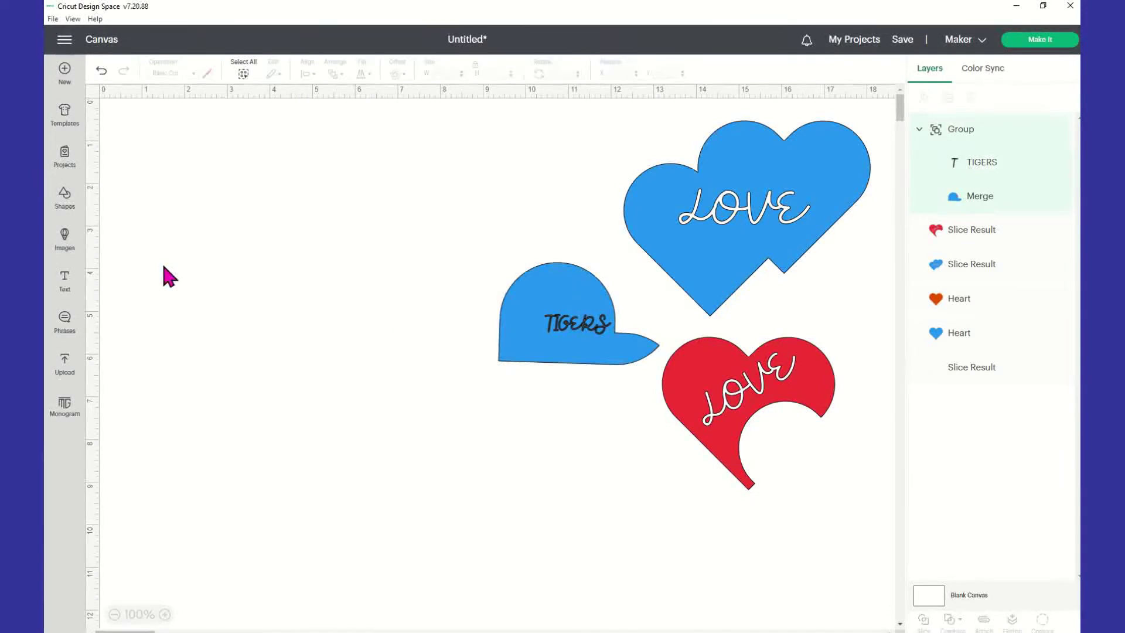
Move the blue and orange hearts up the canvas so they sit side by side without overlapping
{"action": "scroll", "coordinate": [298, 378], "scroll_direction": "down", "scroll_amount": 5}
{"action": "left_click", "coordinate": [276, 477]}
{"action": "left_click_drag", "start_coordinate": [292, 437], "coordinate": [275, 149]}
{"action": "left_click_drag", "start_coordinate": [389, 499], "coordinate": [377, 216]}
{"action": "left_click", "coordinate": [394, 364]}
{"action": "left_click", "coordinate": [261, 221]}
{"action": "left_click", "coordinate": [498, 387]}
Select both separated hearts and check which Combine options are offered for them
{"action": "left_click_drag", "start_coordinate": [494, 318], "coordinate": [124, 137]}
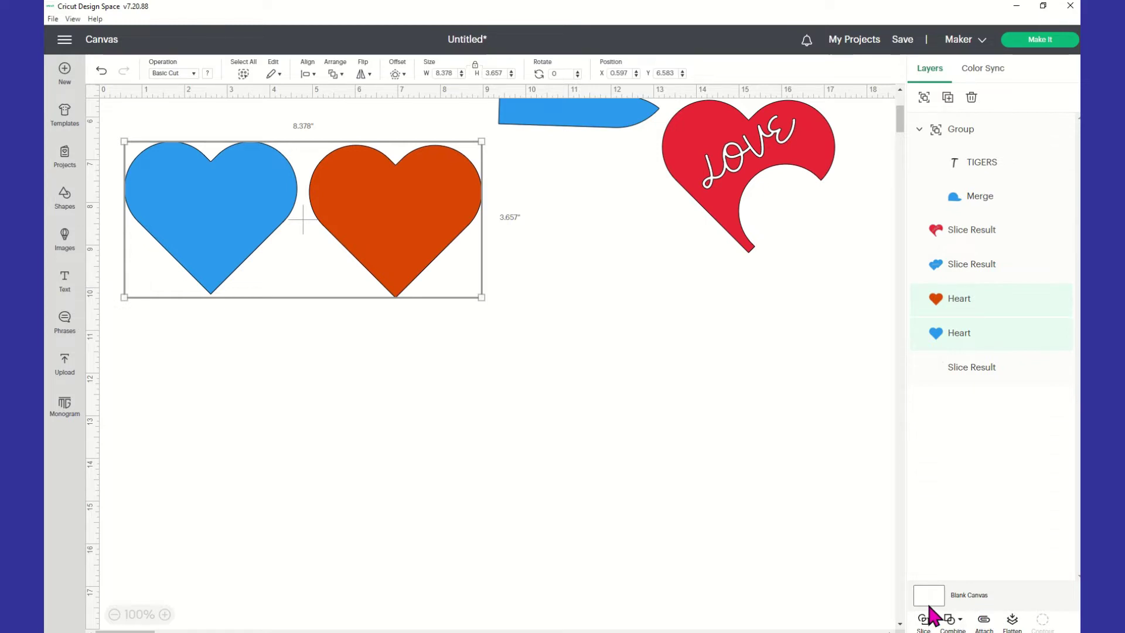
{"action": "left_click", "coordinate": [961, 622]}
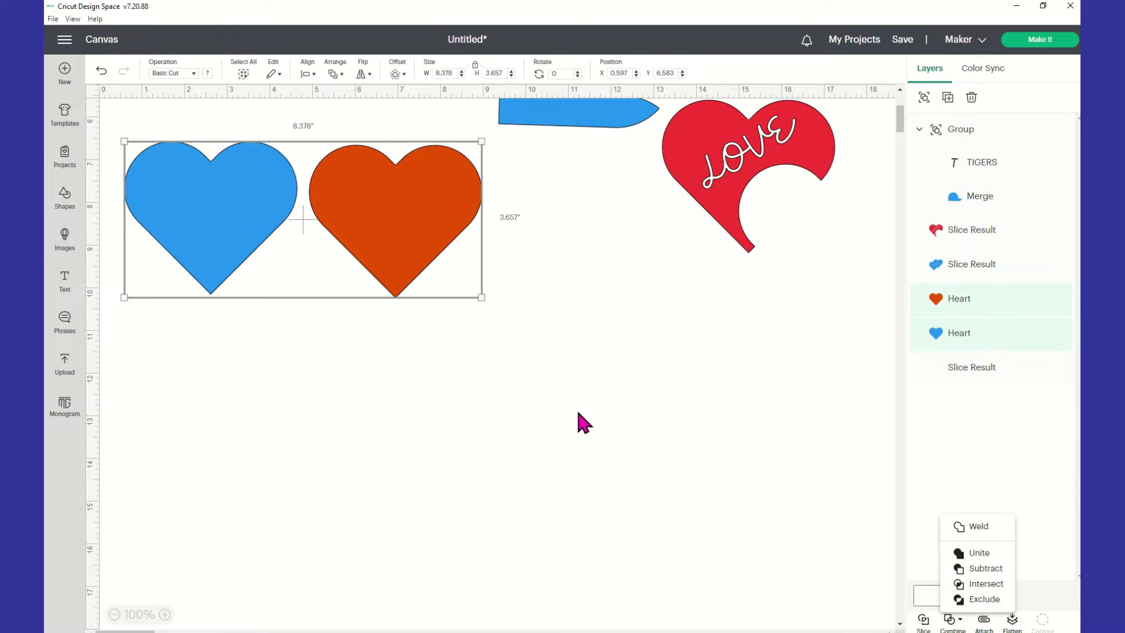
{"action": "left_click", "coordinate": [445, 258]}
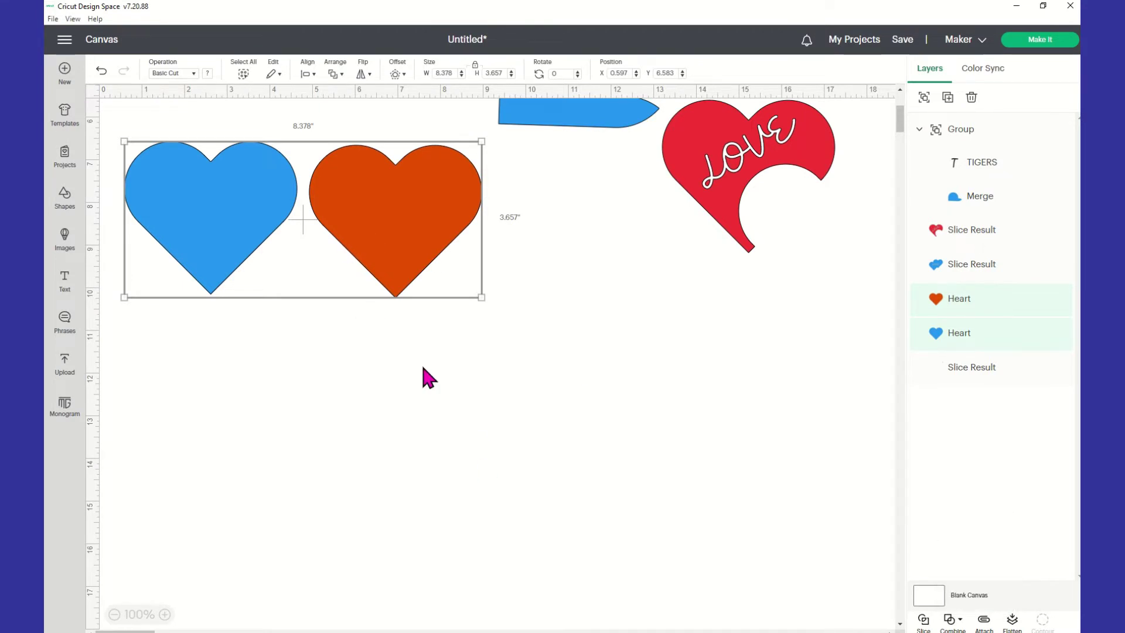
Move the blue heart under the orange one so they overlap, at about X 4.792, Y 8.208
{"action": "left_click", "coordinate": [422, 377]}
{"action": "left_click_drag", "start_coordinate": [276, 258], "coordinate": [401, 331]}
{"action": "left_click", "coordinate": [536, 321]}
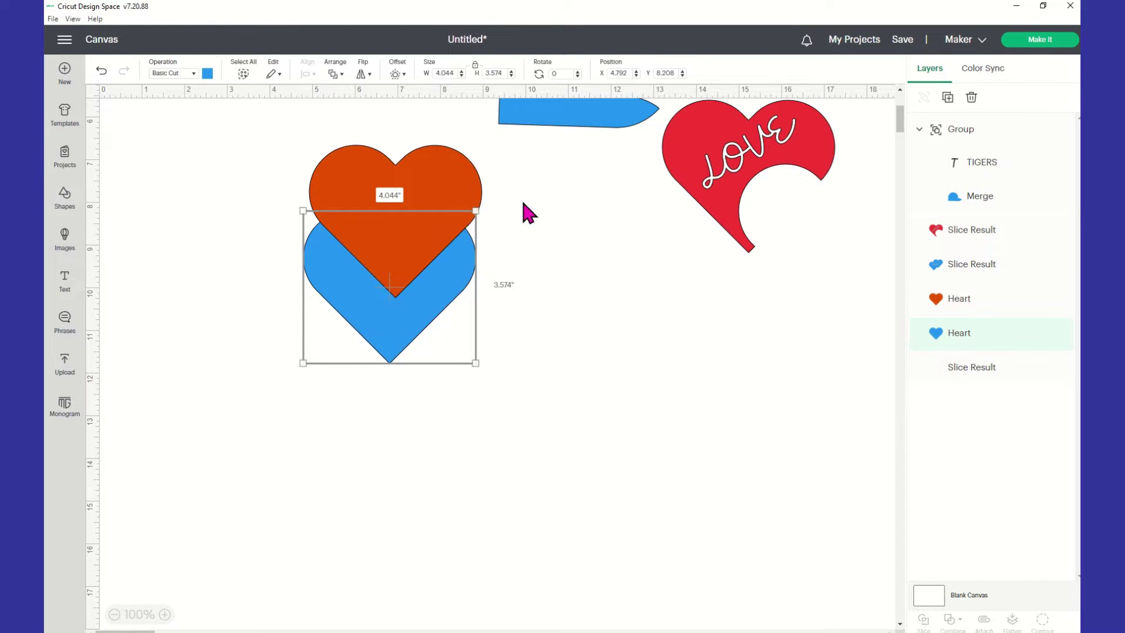
Combine the overlapping orange and blue hearts with Exclude
{"action": "left_click", "coordinate": [561, 253]}
{"action": "left_click_drag", "start_coordinate": [256, 136], "coordinate": [530, 366]}
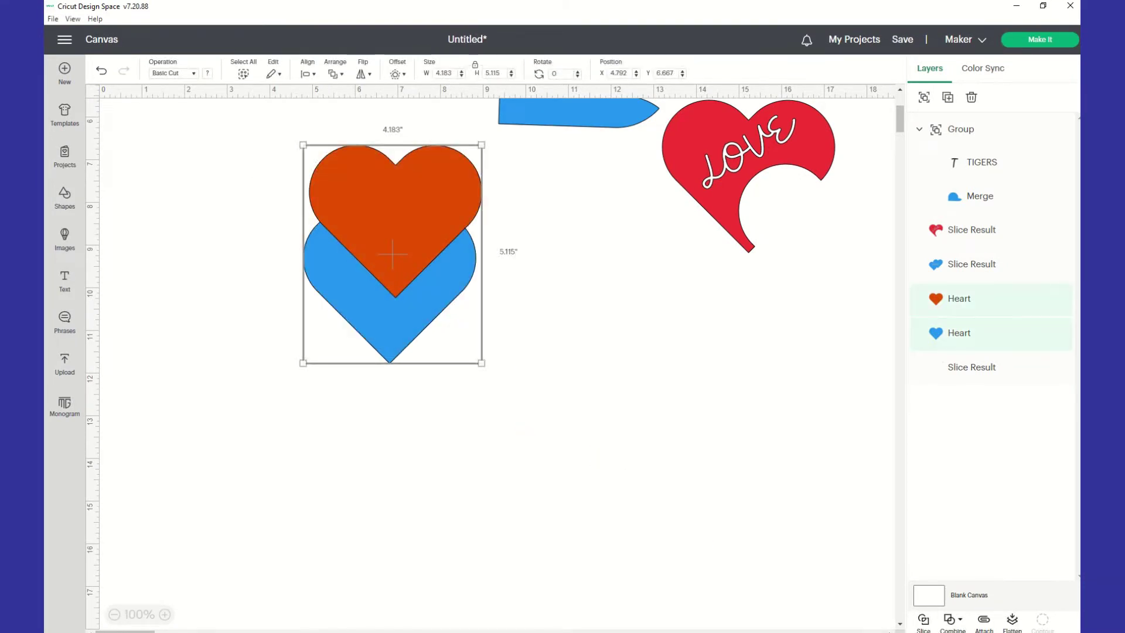
{"action": "left_click", "coordinate": [962, 626]}
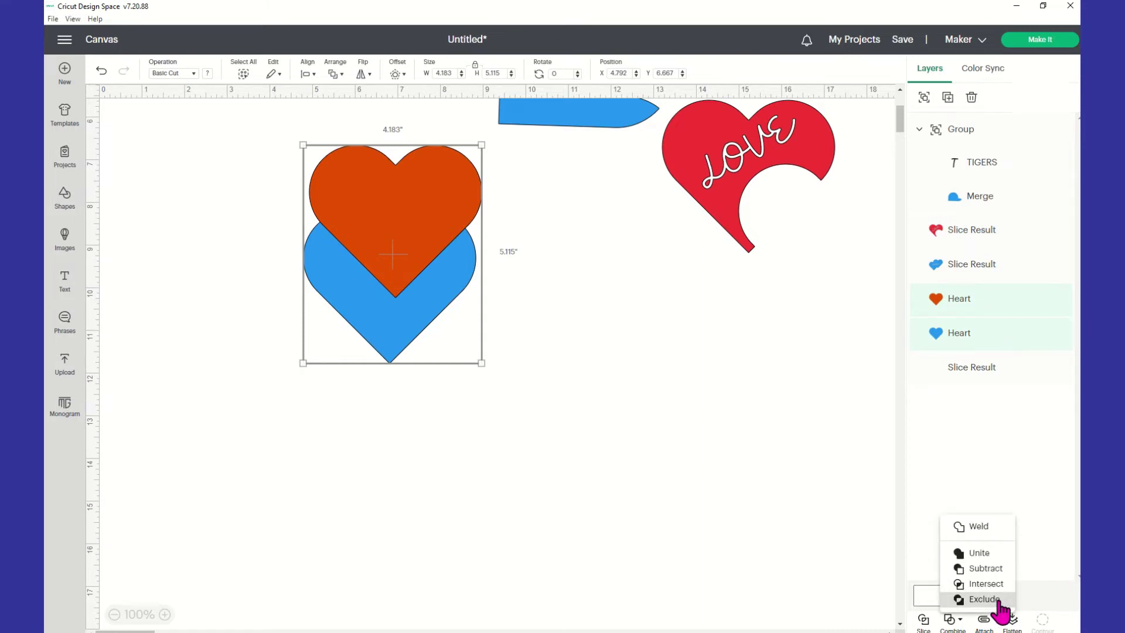
{"action": "left_click", "coordinate": [739, 446]}
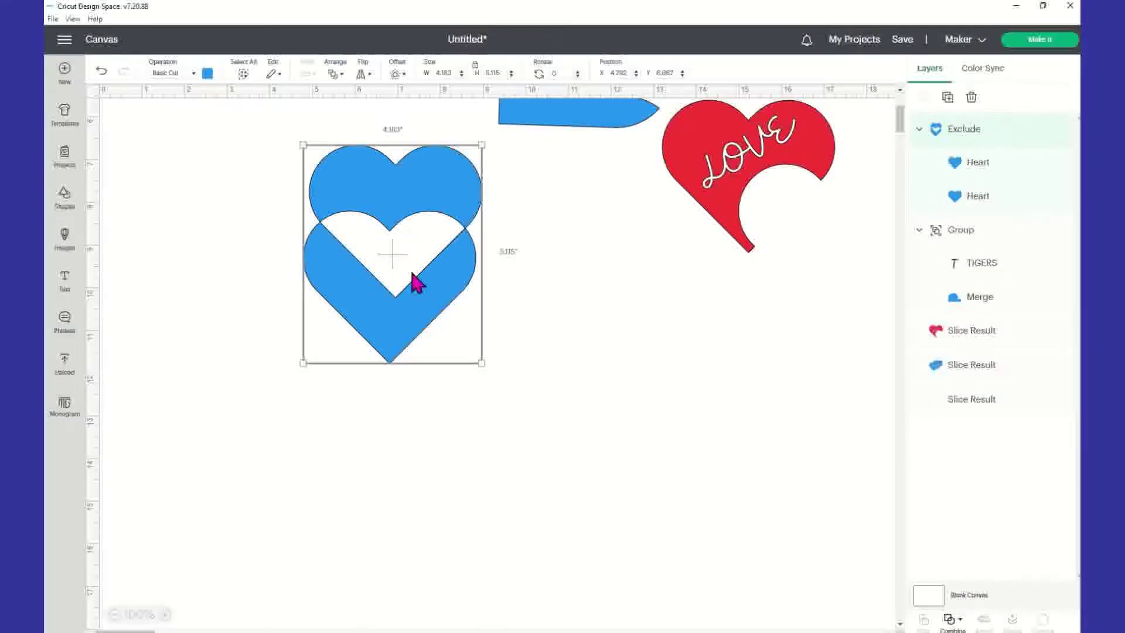
Move the excluded hearts shape to about X 4.611, Y 7.514 and recolour it red
{"action": "left_click_drag", "start_coordinate": [324, 302], "coordinate": [161, 387]}
{"action": "left_click", "coordinate": [332, 314]}
{"action": "left_click", "coordinate": [263, 293]}
{"action": "left_click_drag", "start_coordinate": [263, 294], "coordinate": [419, 250]}
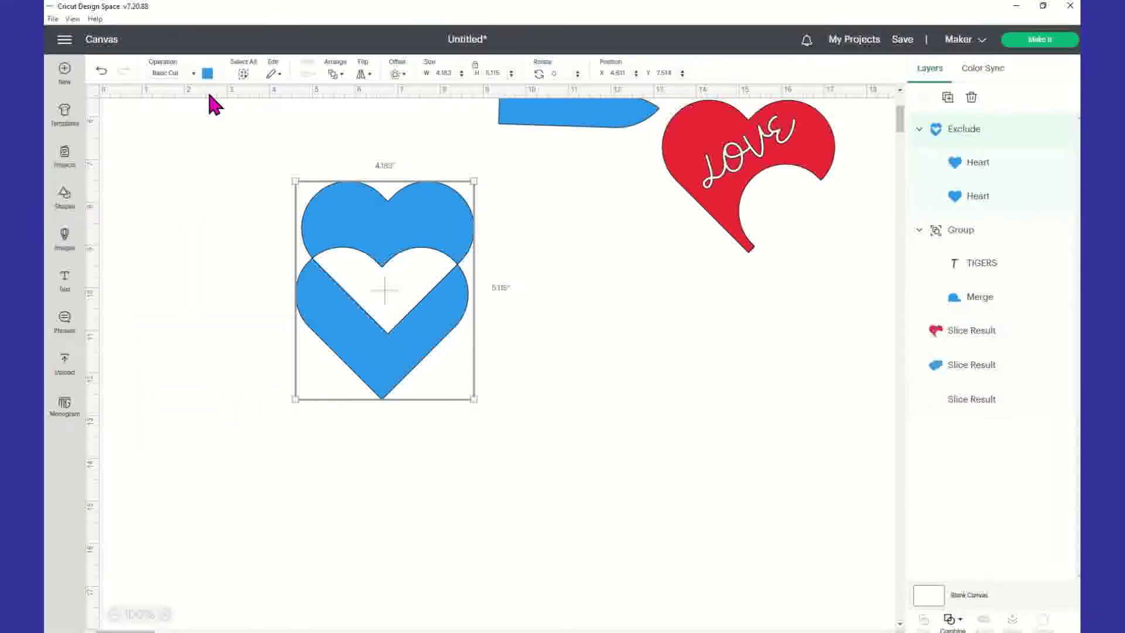
{"action": "left_click", "coordinate": [208, 73]}
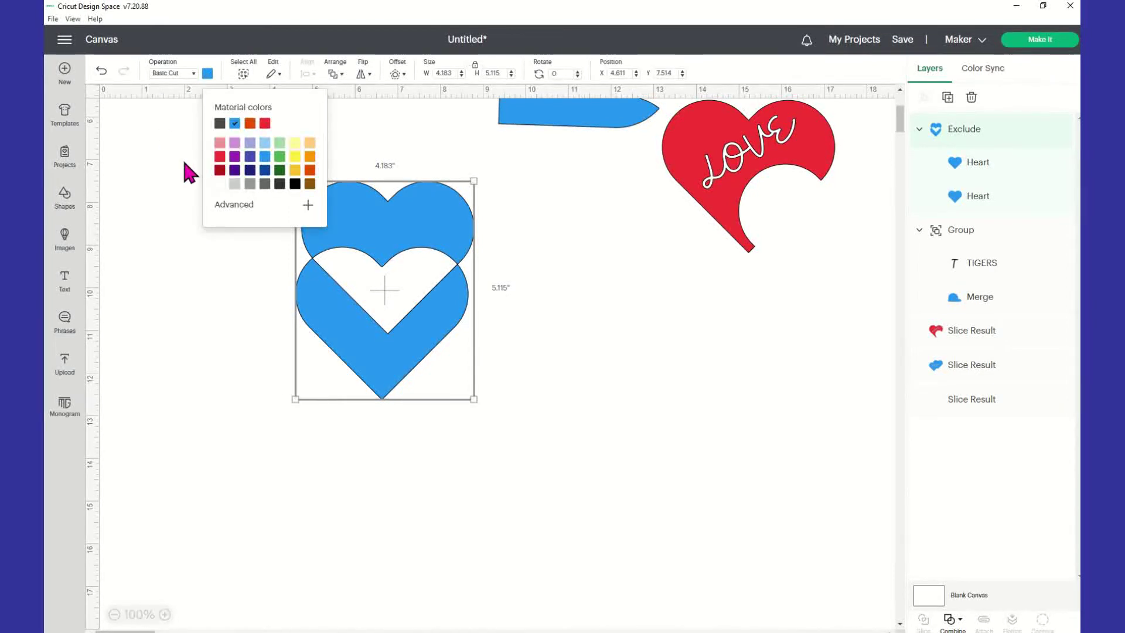
{"action": "left_click", "coordinate": [220, 169]}
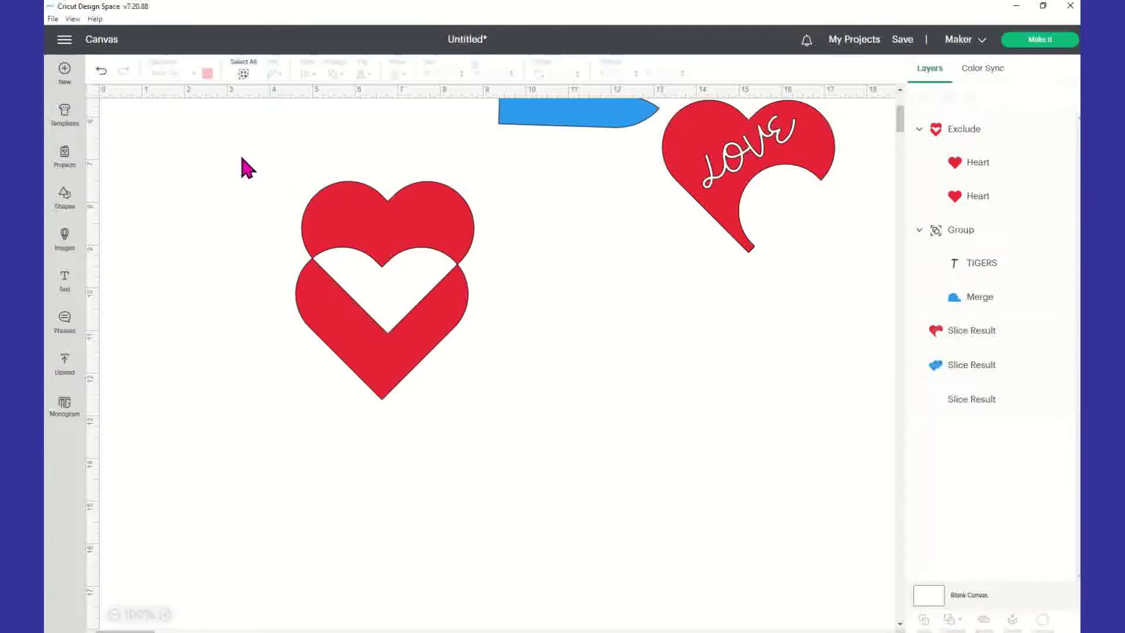
Offset the front heart down and left inside the Exclude combination, and move the whole shape to about X 2.903, Y 7.5
{"action": "left_click", "coordinate": [989, 176]}
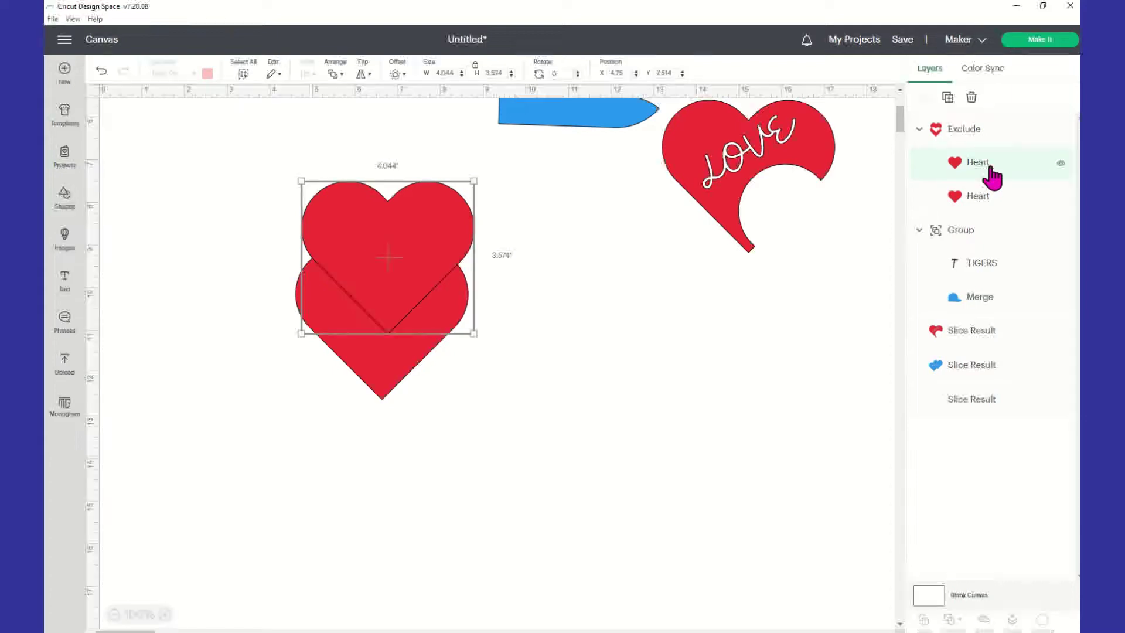
{"action": "left_click_drag", "start_coordinate": [423, 244], "coordinate": [349, 361]}
{"action": "left_click", "coordinate": [649, 384]}
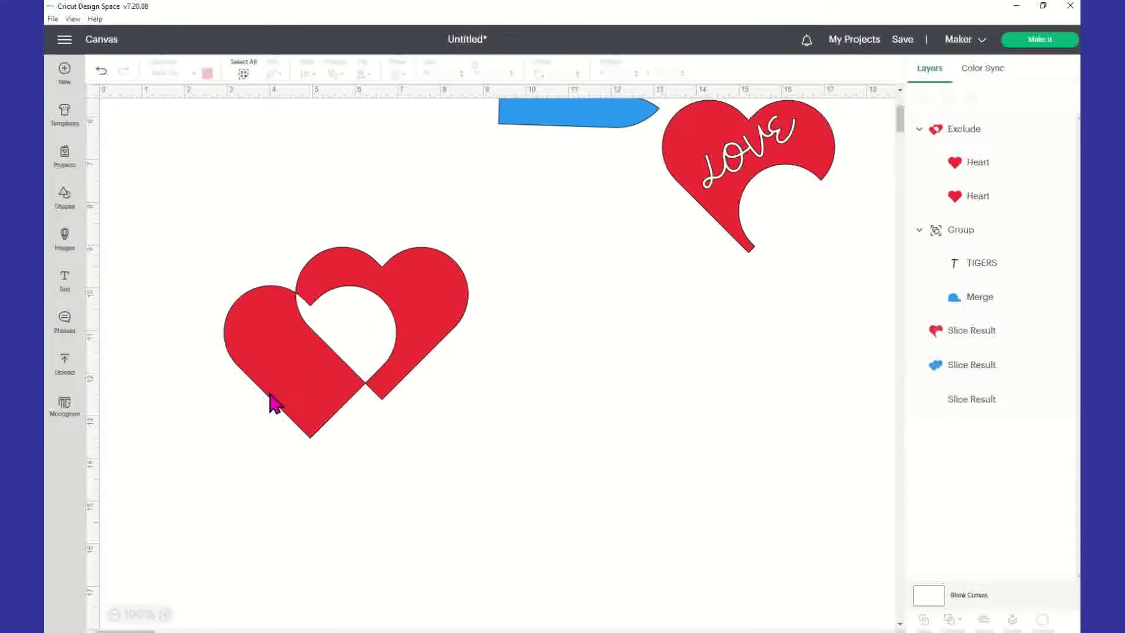
{"action": "left_click_drag", "start_coordinate": [420, 308], "coordinate": [417, 243]}
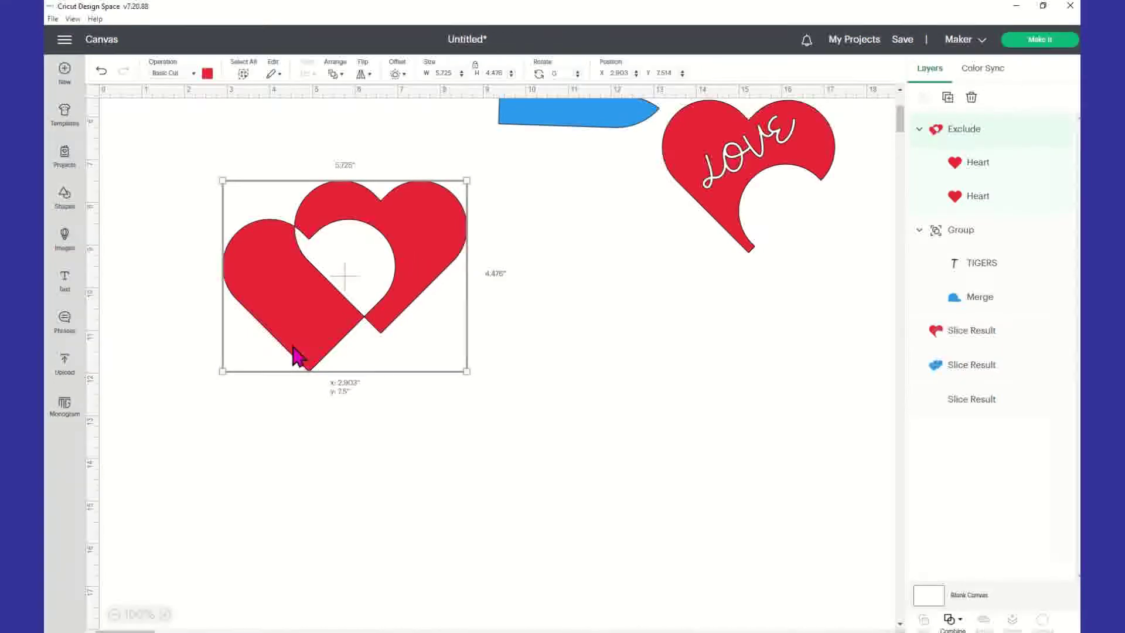
Shift the front heart of the Exclude combination closer to the back heart, to about X 3.542, Y 8.639
{"action": "left_click", "coordinate": [918, 201]}
{"action": "left_click_drag", "start_coordinate": [275, 293], "coordinate": [290, 286]}
{"action": "left_click", "coordinate": [662, 316]}
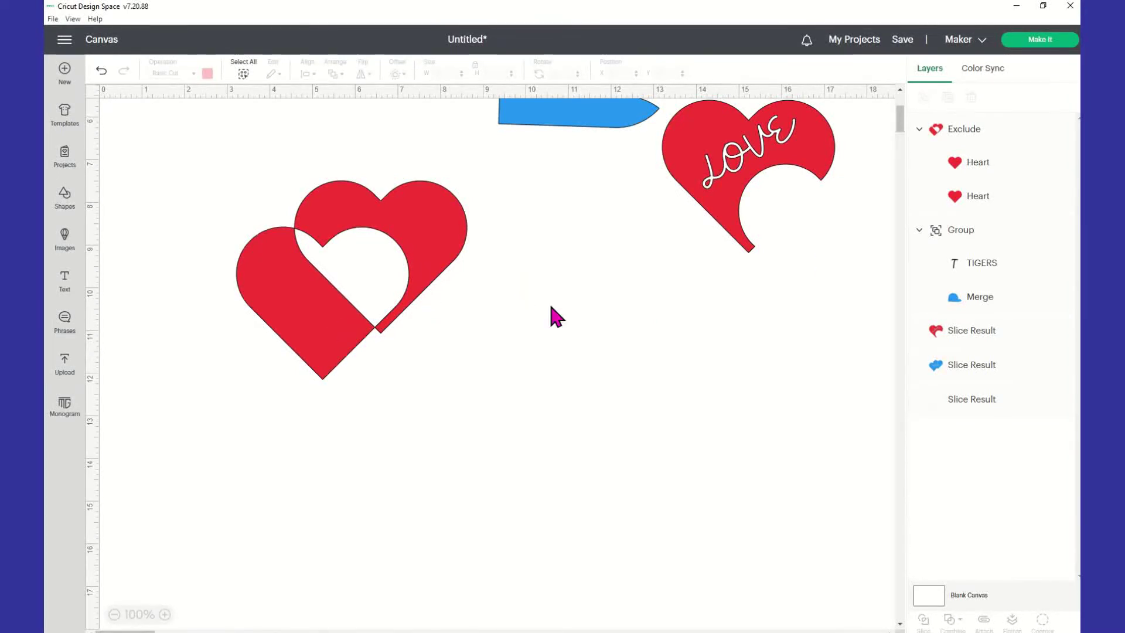
{"action": "left_click", "coordinate": [949, 202]}
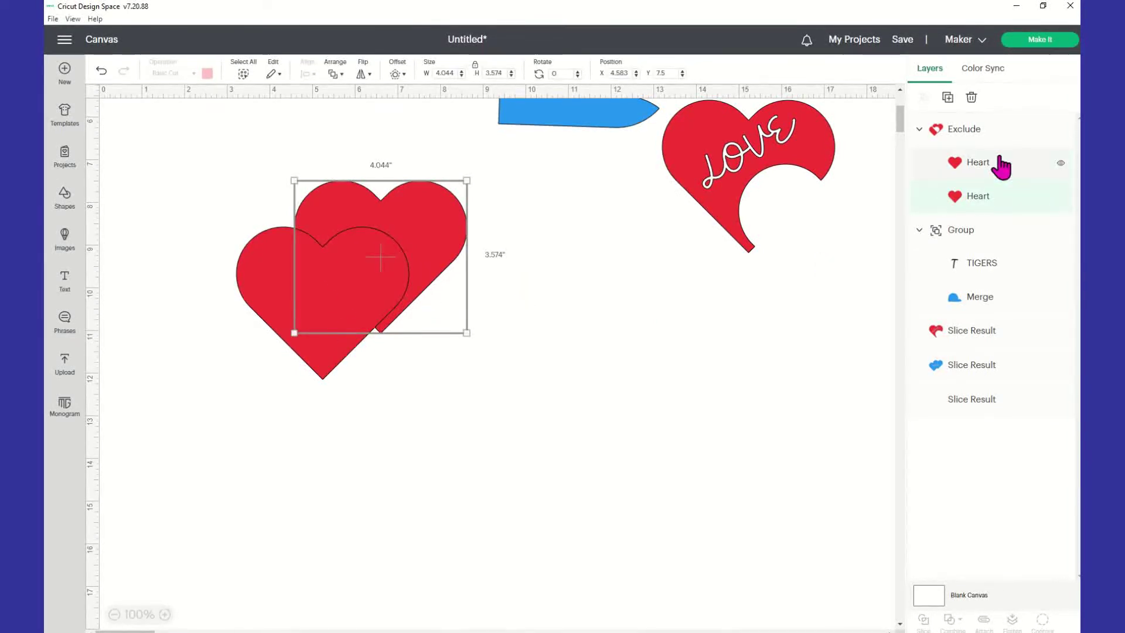
{"action": "left_click", "coordinate": [1000, 166]}
{"action": "left_click_drag", "start_coordinate": [314, 312], "coordinate": [325, 312]}
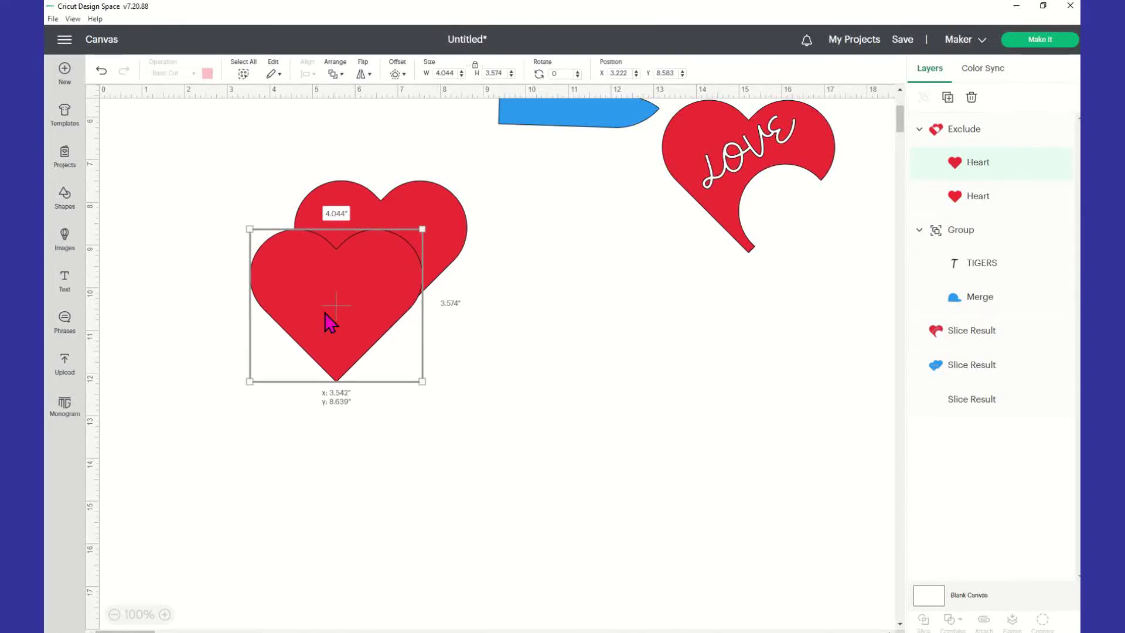
{"action": "left_click", "coordinate": [636, 357]}
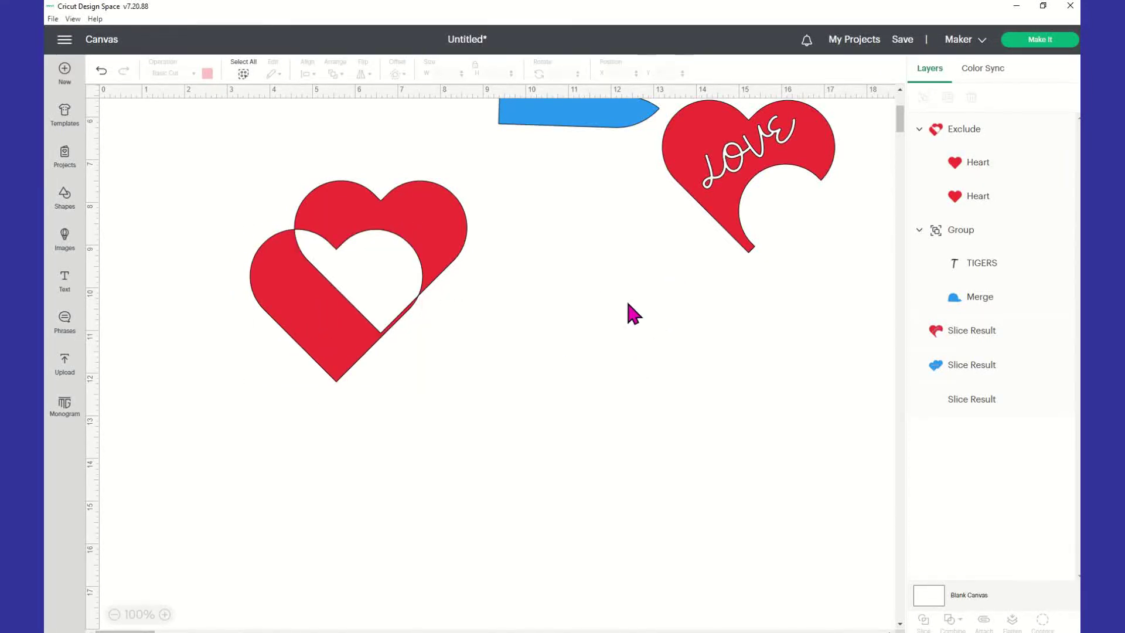
Nudge the front heart up until the hearts' lower edges line up, and move the Exclude shape to about X 4.889, Y 8.417
{"action": "left_click", "coordinate": [948, 203]}
{"action": "left_click_drag", "start_coordinate": [354, 356], "coordinate": [358, 336]}
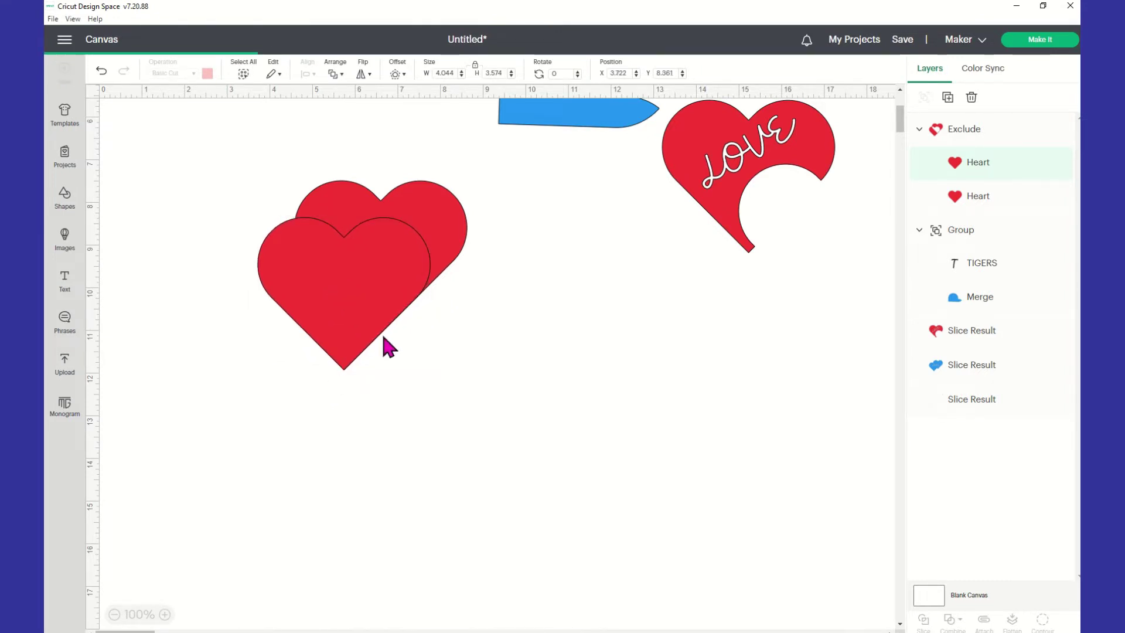
{"action": "left_click", "coordinate": [384, 337]}
{"action": "left_click_drag", "start_coordinate": [402, 250], "coordinate": [491, 277]}
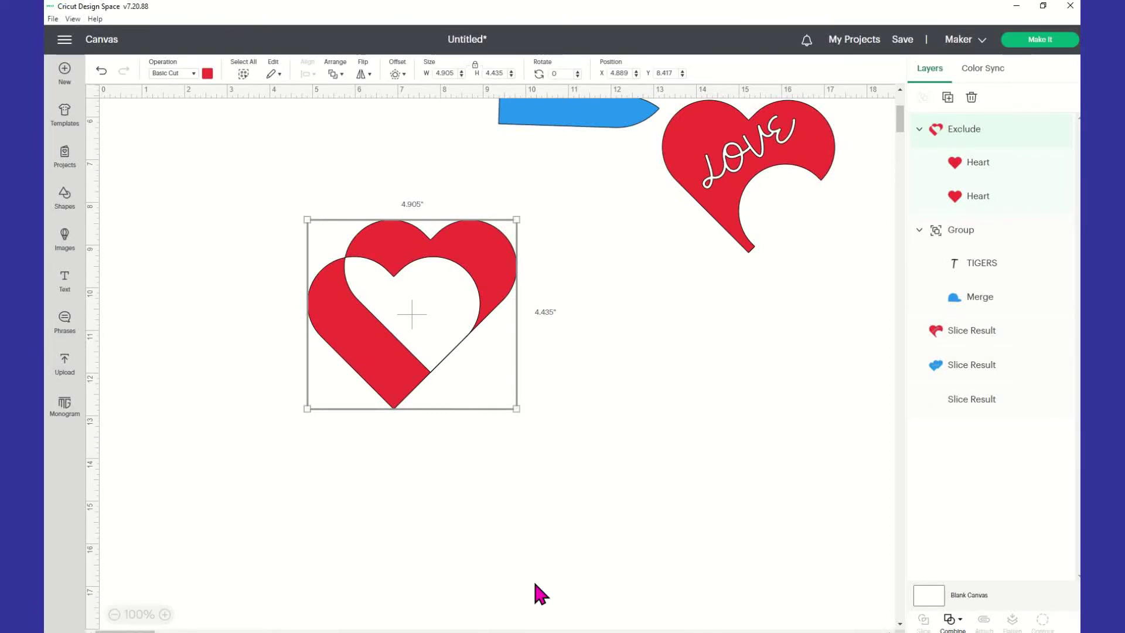
Add the text "J & D" on the empty canvas beside the excluded hearts
{"action": "left_click", "coordinate": [809, 411]}
{"action": "left_click", "coordinate": [64, 281]}
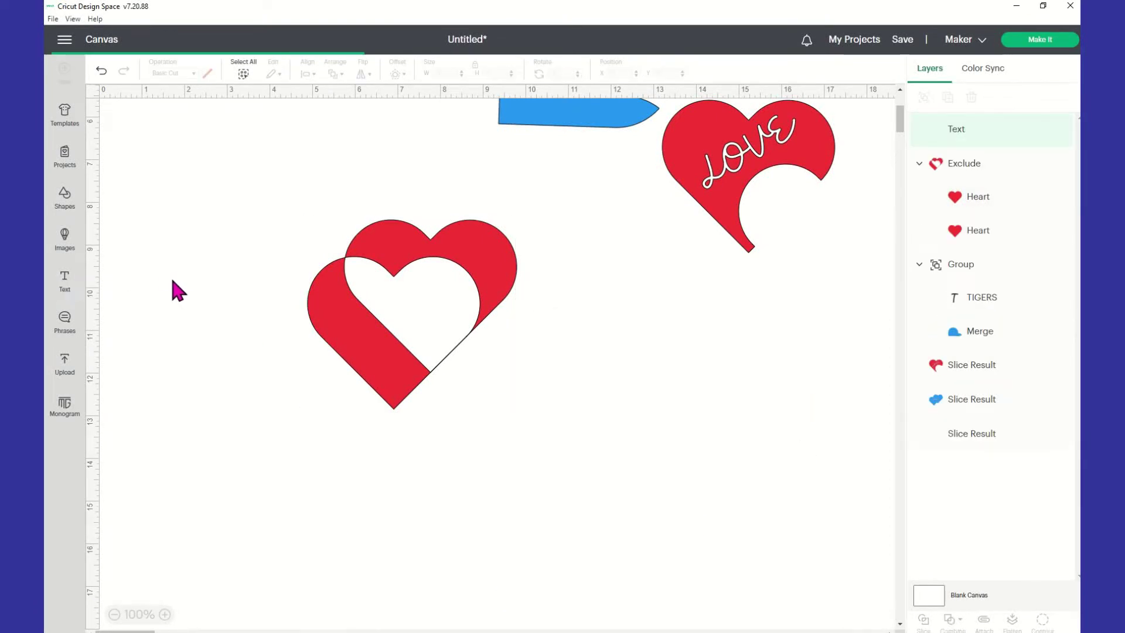
{"action": "left_click", "coordinate": [171, 276]}
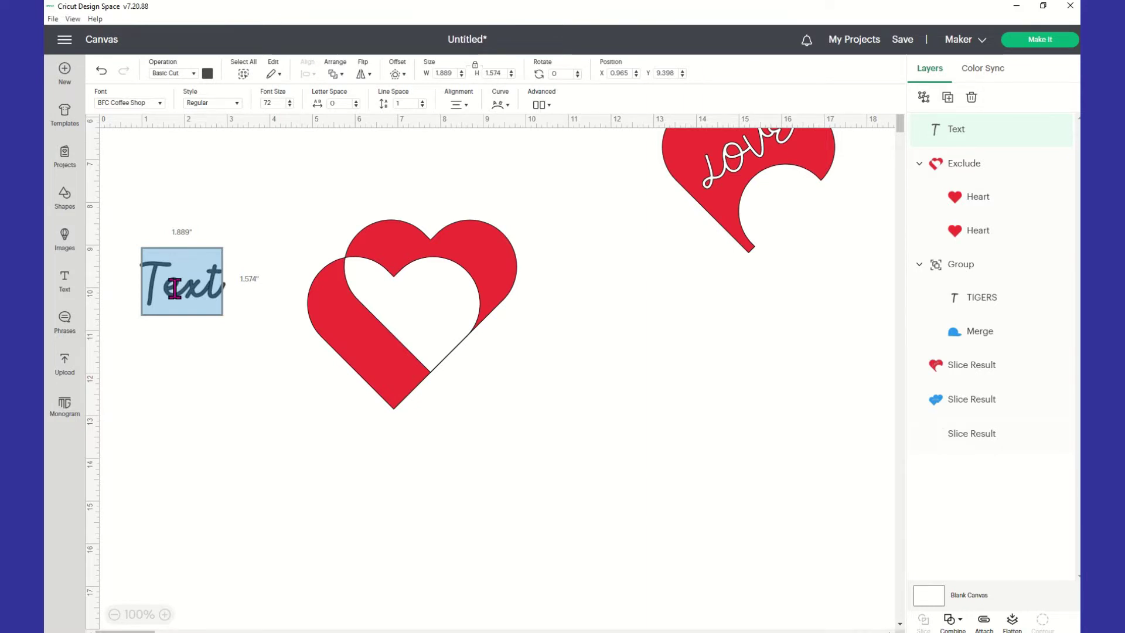
{"action": "type", "text": "J"}
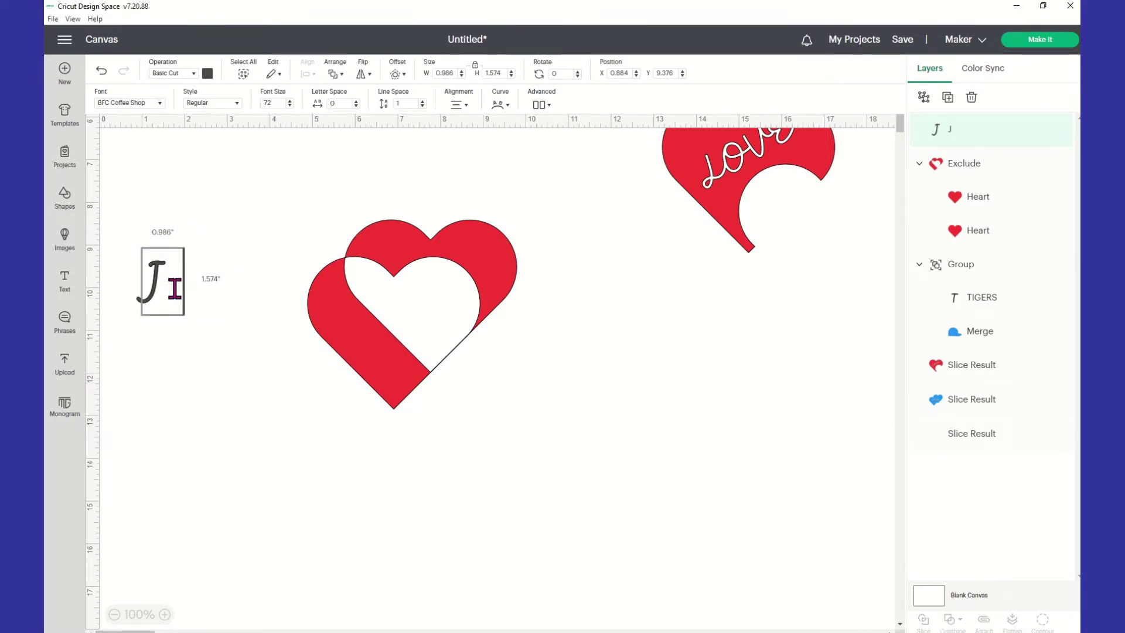
{"action": "type", "text": " & "}
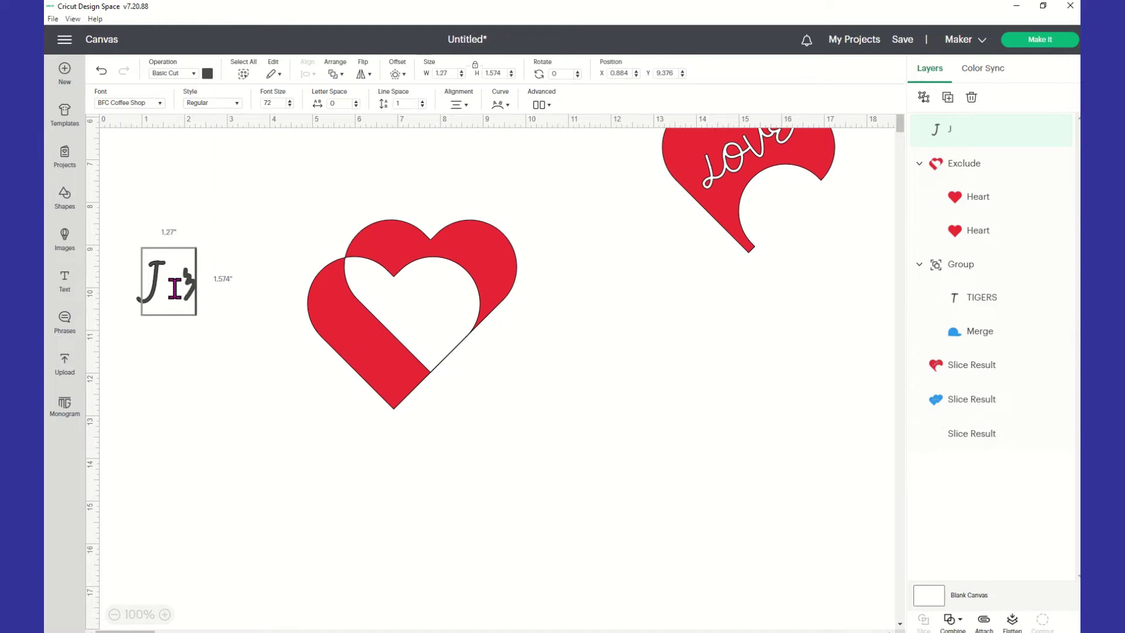
{"action": "type", "text": "D"}
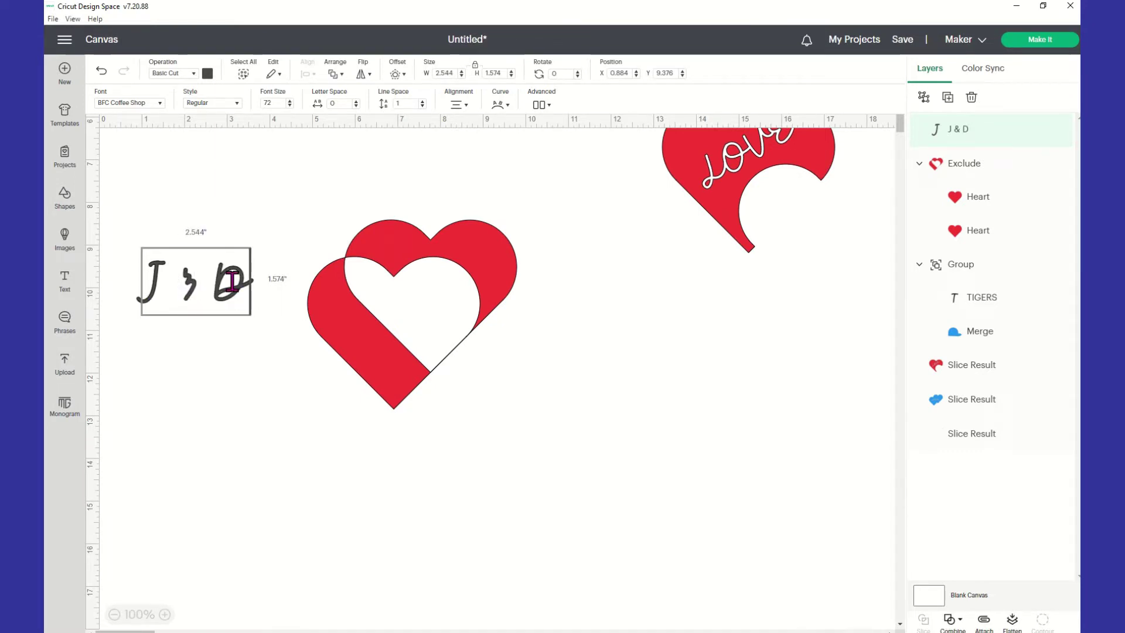
{"action": "double_click", "coordinate": [251, 302]}
Merge the red Exclude hearts into a single layer
{"action": "left_click", "coordinate": [494, 276]}
{"action": "left_click", "coordinate": [467, 257]}
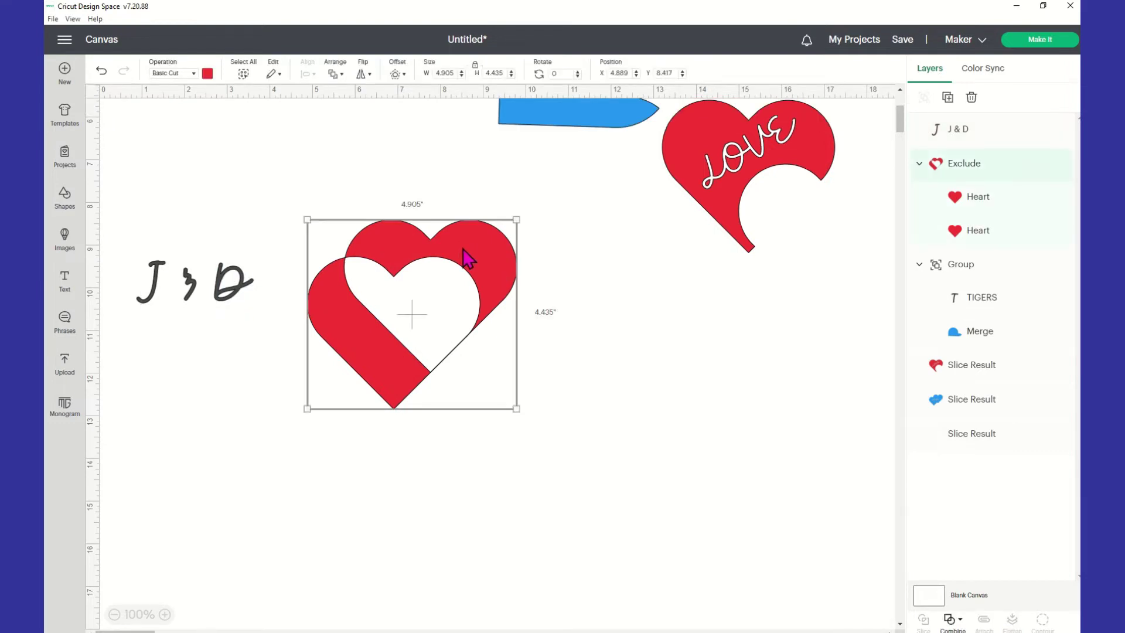
{"action": "left_click", "coordinate": [959, 621]}
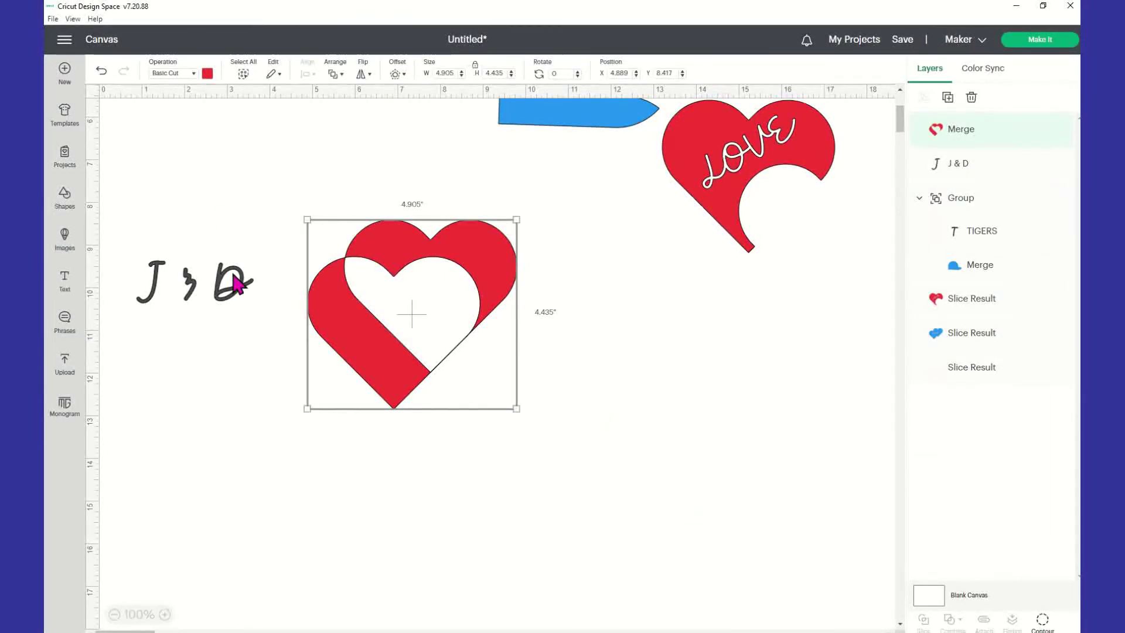
Fit the J & D text, about 2.107" wide, inside the white heart opening and group it with the merged hearts
{"action": "left_click_drag", "start_coordinate": [234, 284], "coordinate": [457, 313]}
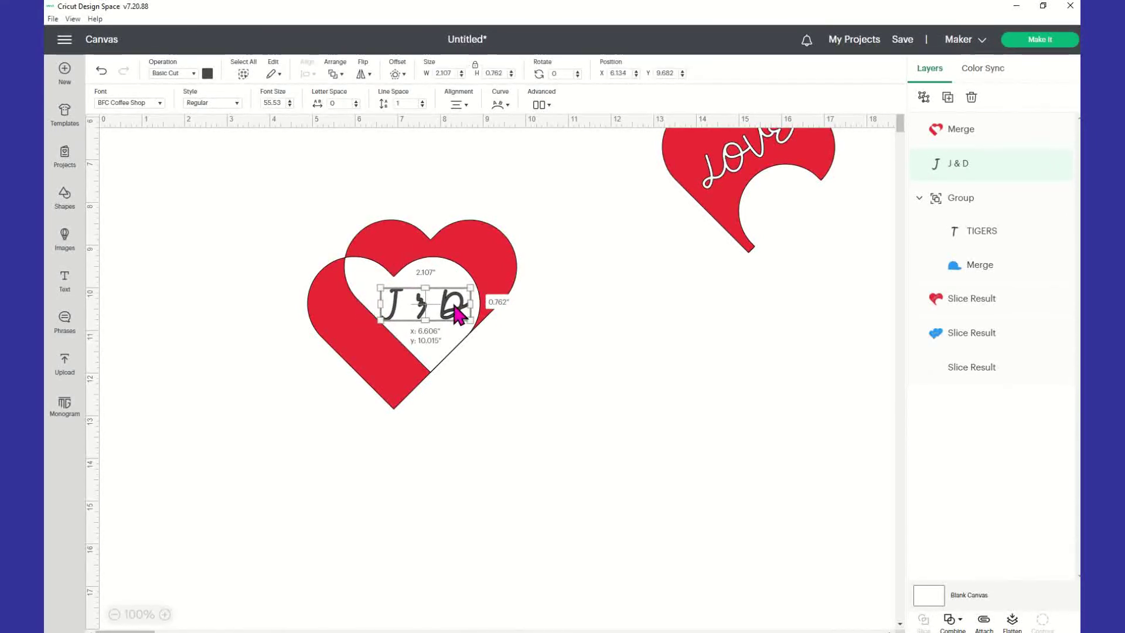
{"action": "left_click", "coordinate": [308, 217]}
{"action": "left_click_drag", "start_coordinate": [264, 190], "coordinate": [559, 426]}
{"action": "key", "text": "ctrl+g"}
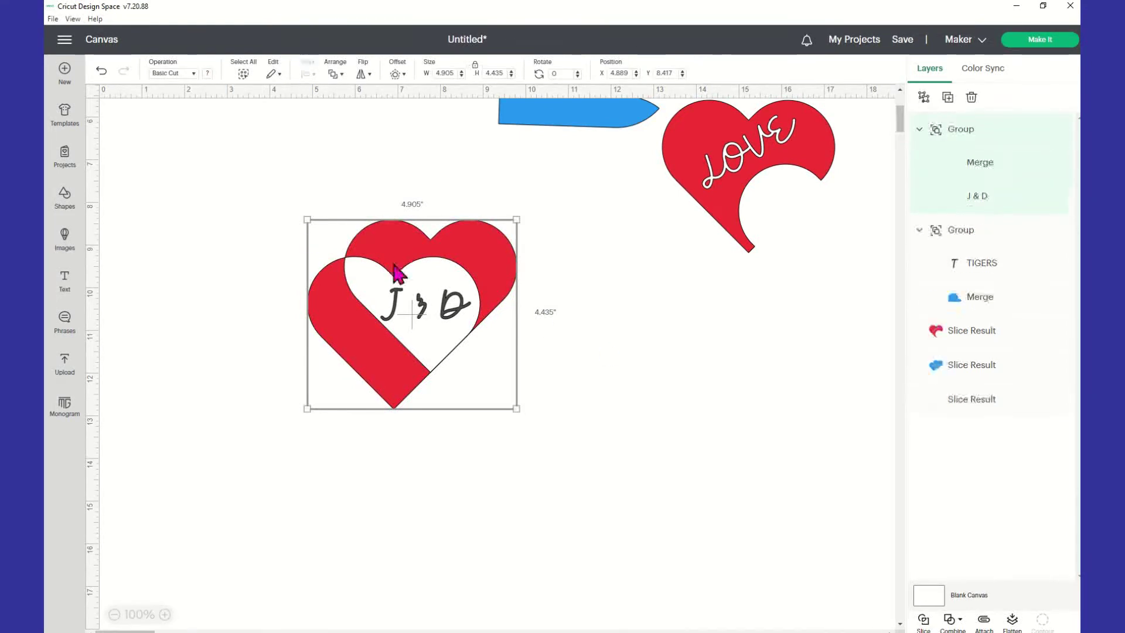
Move the J & D hearts group up the canvas and place the TIGERS cap beside it at about X 8.273, Y 4.542
{"action": "left_click_drag", "start_coordinate": [496, 266], "coordinate": [487, 241]}
{"action": "scroll", "coordinate": [530, 252], "scroll_direction": "up", "scroll_amount": 3}
{"action": "left_click_drag", "start_coordinate": [414, 381], "coordinate": [419, 199]}
{"action": "scroll", "coordinate": [515, 301], "scroll_direction": "up", "scroll_amount": 1}
{"action": "left_click_drag", "start_coordinate": [564, 329], "coordinate": [517, 355]}
Shrink the blue LOVE hearts to about 3.972" wide and place them above the TIGERS cap
{"action": "left_click_drag", "start_coordinate": [764, 240], "coordinate": [717, 247]}
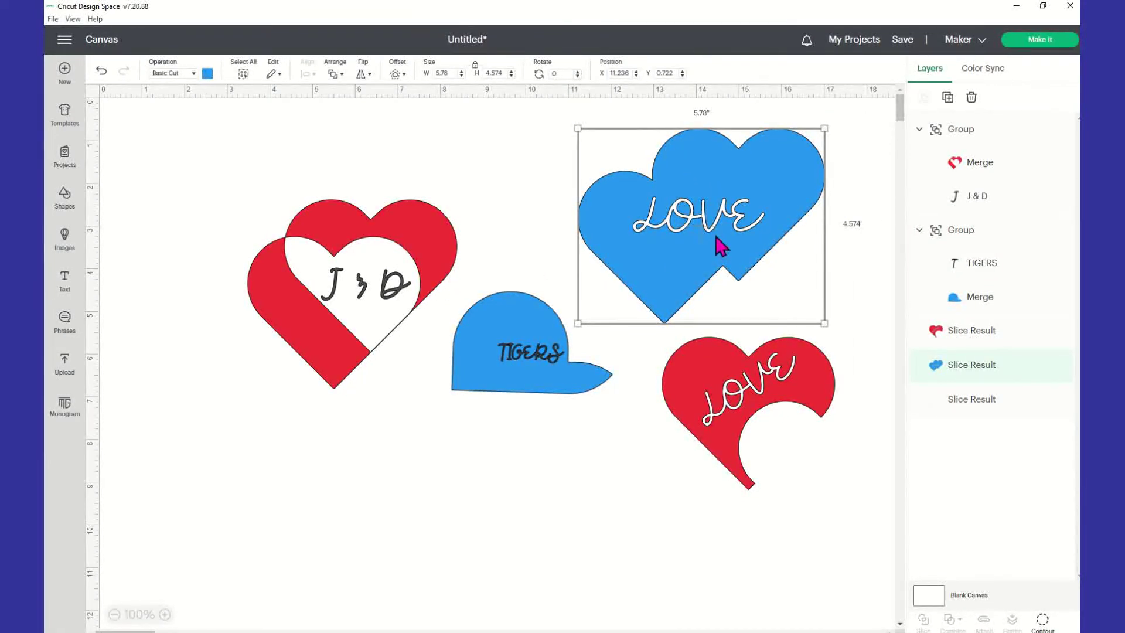
{"action": "left_click_drag", "start_coordinate": [824, 324], "coordinate": [747, 263]}
{"action": "left_click_drag", "start_coordinate": [680, 185], "coordinate": [559, 192]}
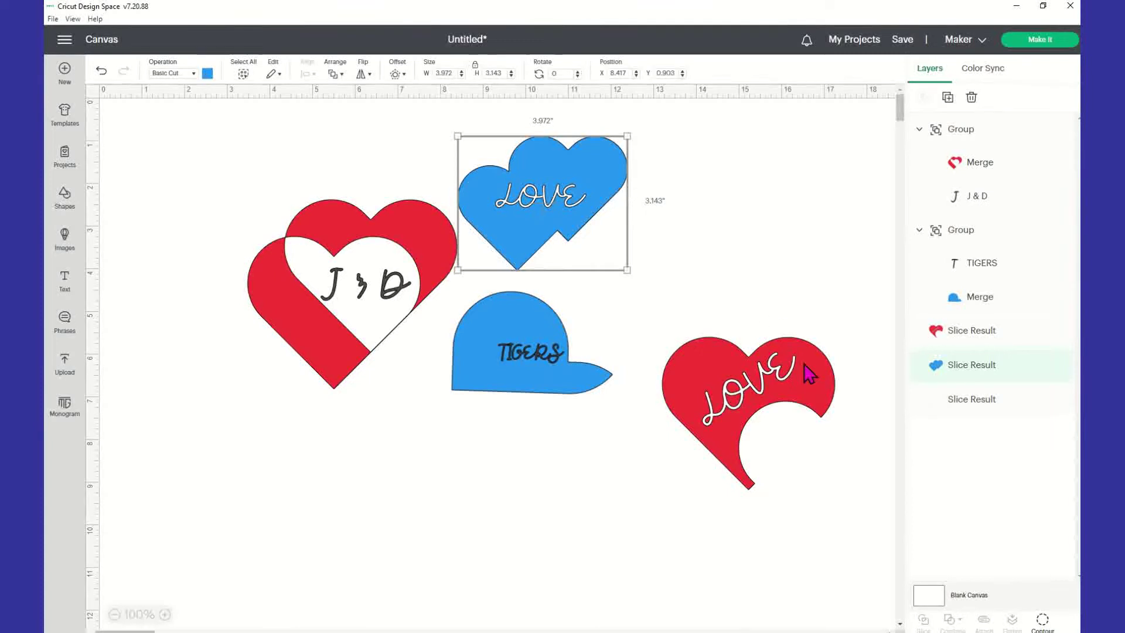
Move the red LOVE heart up to about X 13.264, Y 0.847, and shift the blue LOVE hearts slightly right
{"action": "left_click_drag", "start_coordinate": [809, 373], "coordinate": [801, 191]}
{"action": "left_click_drag", "start_coordinate": [594, 202], "coordinate": [613, 206]}
{"action": "left_click", "coordinate": [765, 201]}
{"action": "left_click_drag", "start_coordinate": [766, 201], "coordinate": [782, 201]}
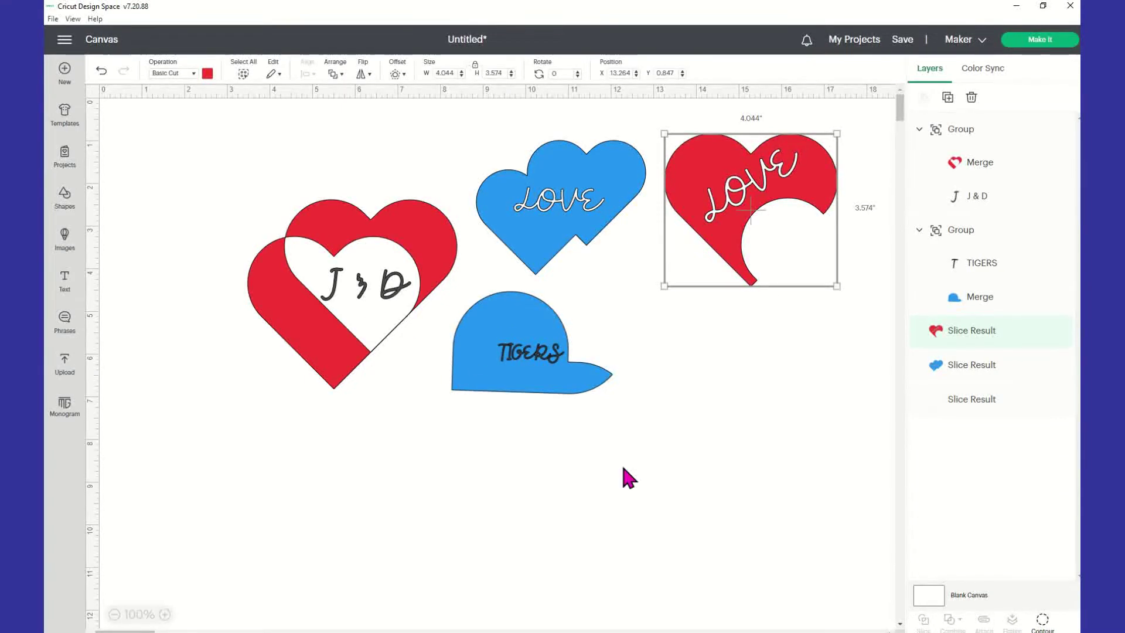
Group the four designs on the canvas together, and ungroup them again
{"action": "mouse_move", "coordinate": [195, 114]}
{"action": "left_mouse_down"}
{"action": "mouse_move", "coordinate": [809, 170]}
{"action": "mouse_move", "coordinate": [908, 394]}
{"action": "mouse_move", "coordinate": [876, 499]}
{"action": "left_mouse_up"}
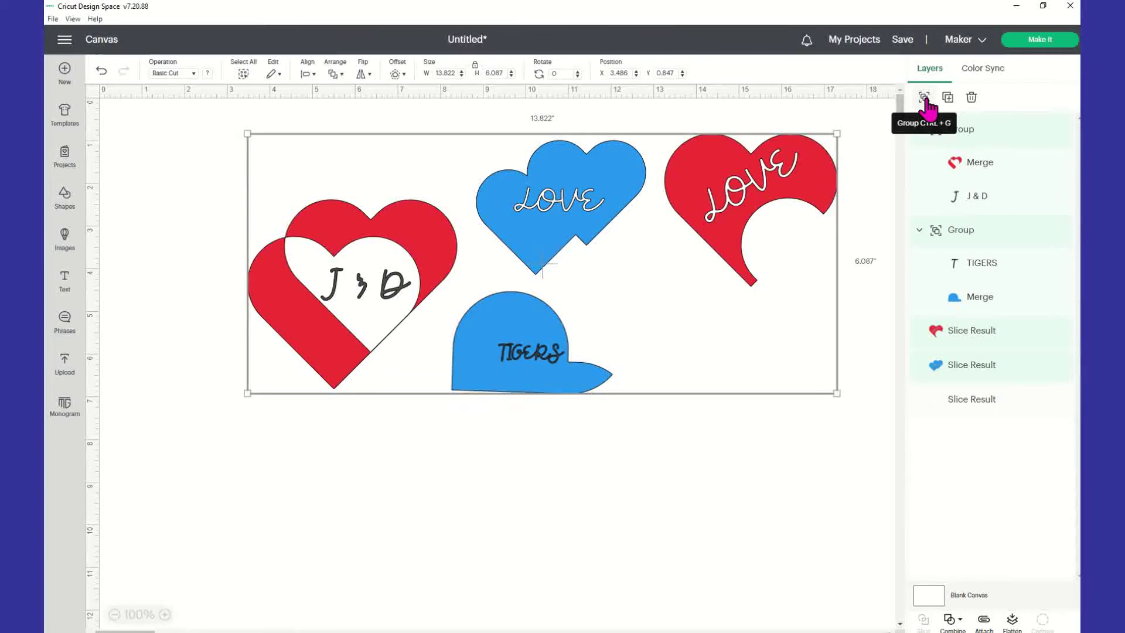
{"action": "left_click", "coordinate": [924, 98]}
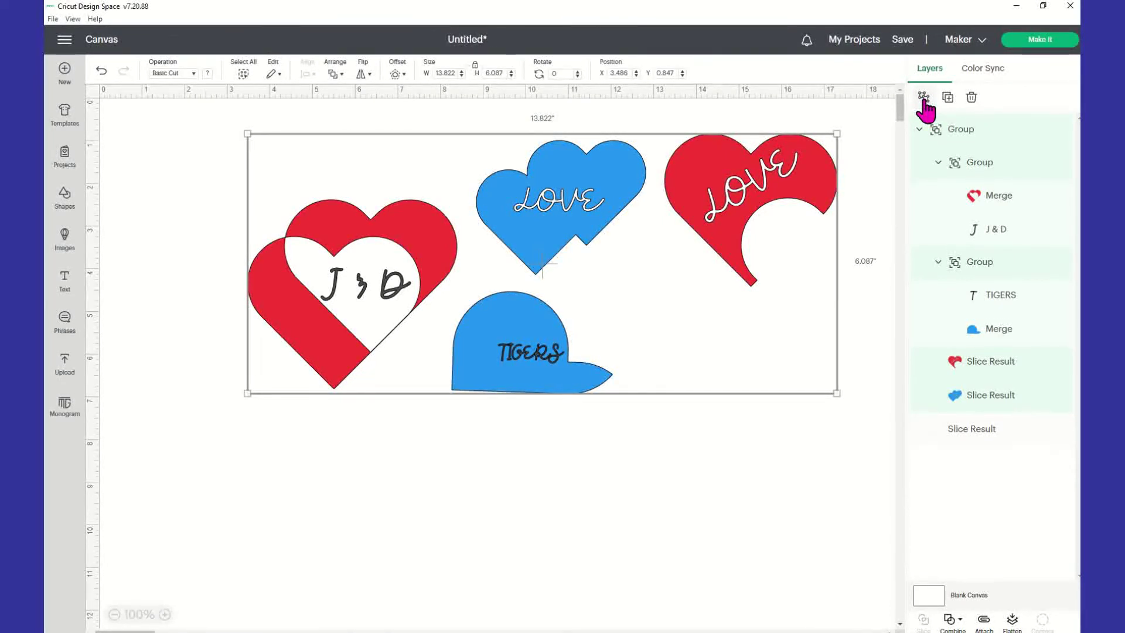
{"action": "left_click", "coordinate": [924, 98]}
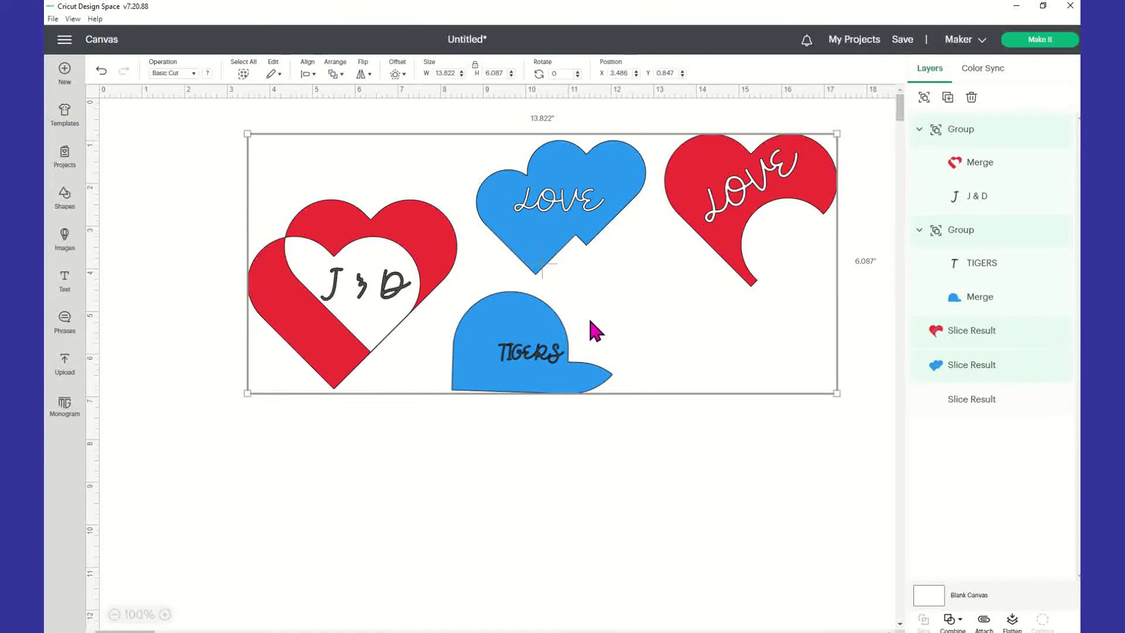
{"action": "left_click", "coordinate": [725, 453]}
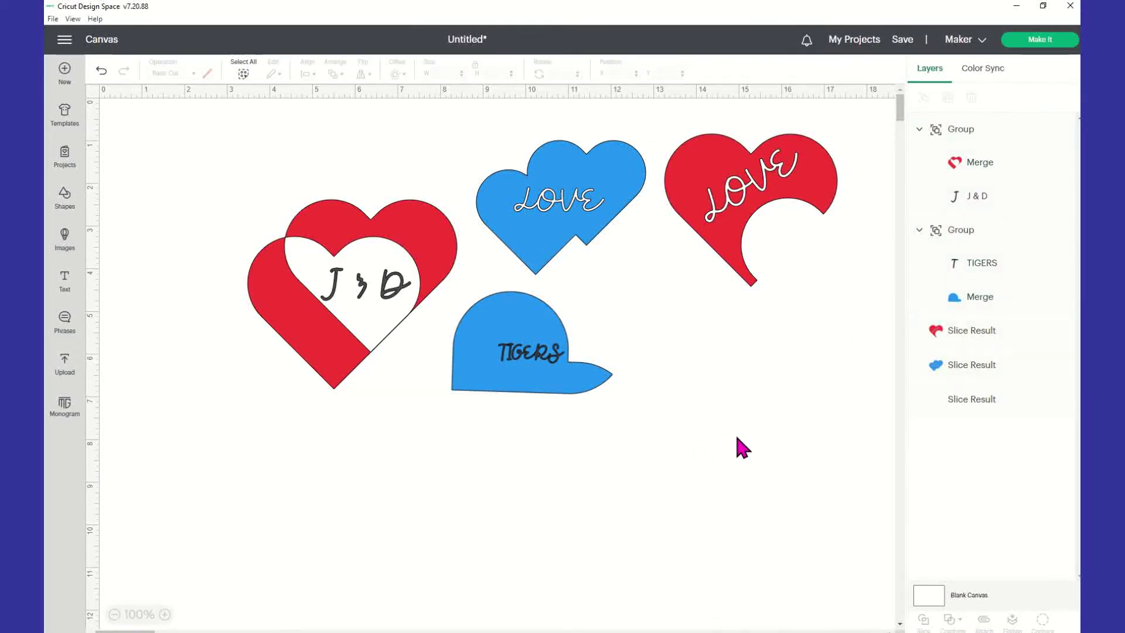
Select the canvas designs in turn and review the layer options for the red LOVE heart and the TIGERS group
{"action": "left_click", "coordinate": [566, 208]}
{"action": "left_click", "coordinate": [417, 254]}
{"action": "left_click", "coordinate": [551, 317]}
{"action": "left_click", "coordinate": [800, 175]}
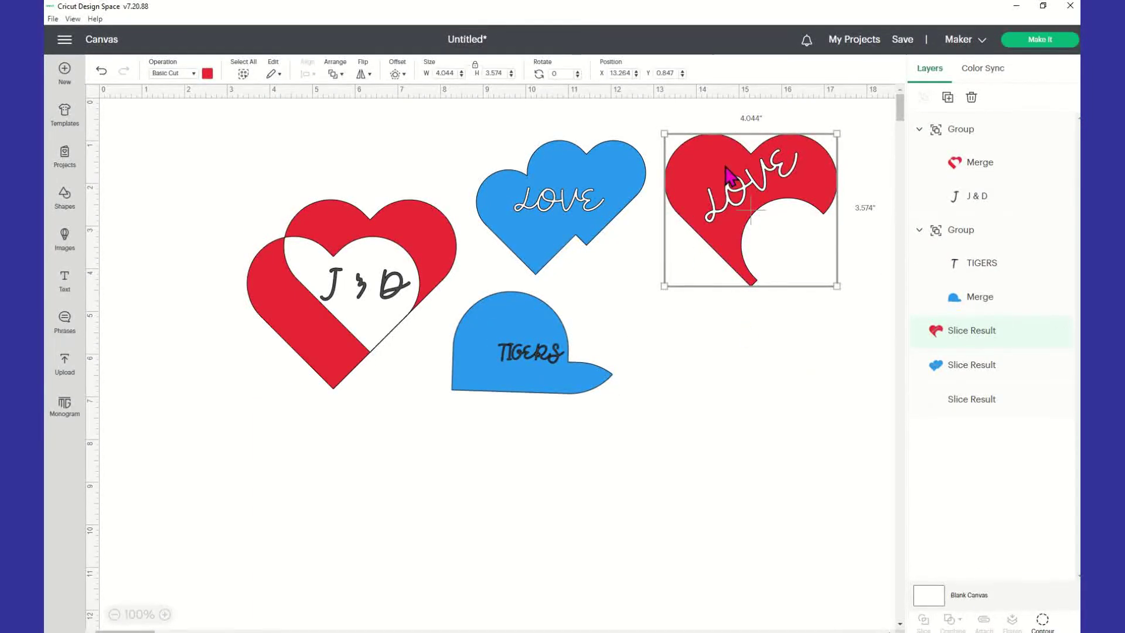
{"action": "right_click", "coordinate": [983, 339]}
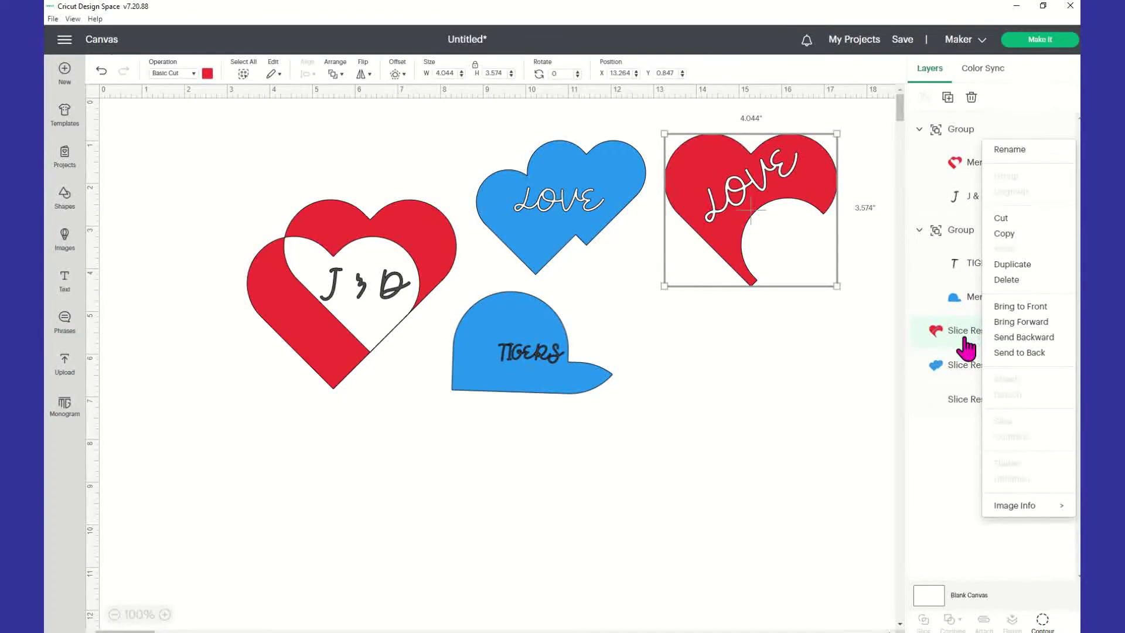
{"action": "left_click", "coordinate": [782, 368]}
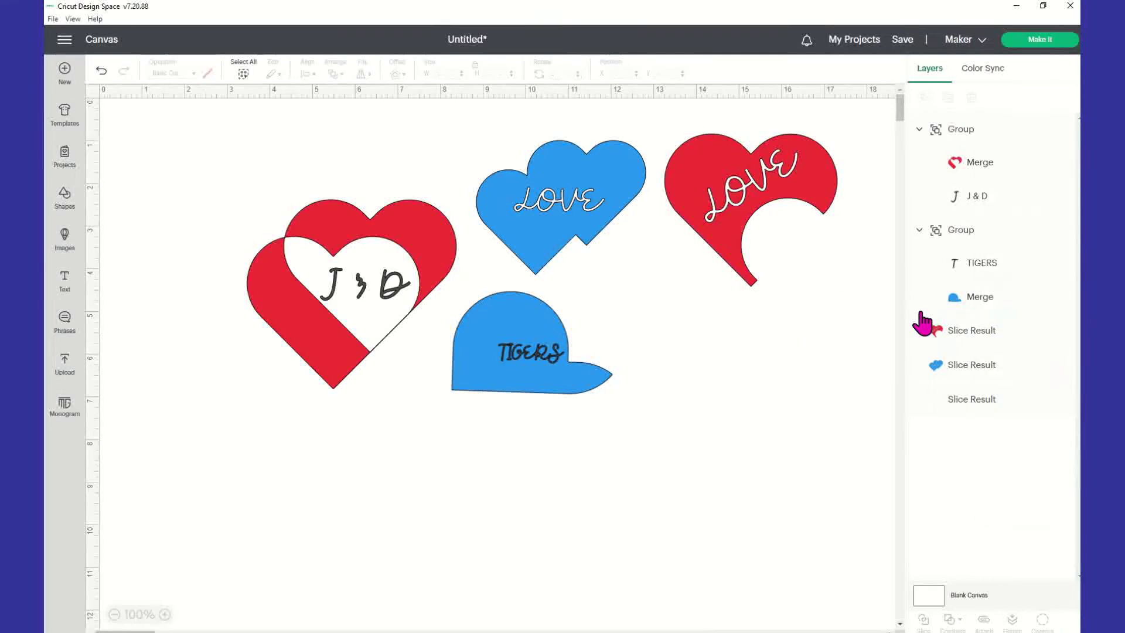
{"action": "left_click", "coordinate": [1000, 314]}
{"action": "right_click", "coordinate": [1000, 315]}
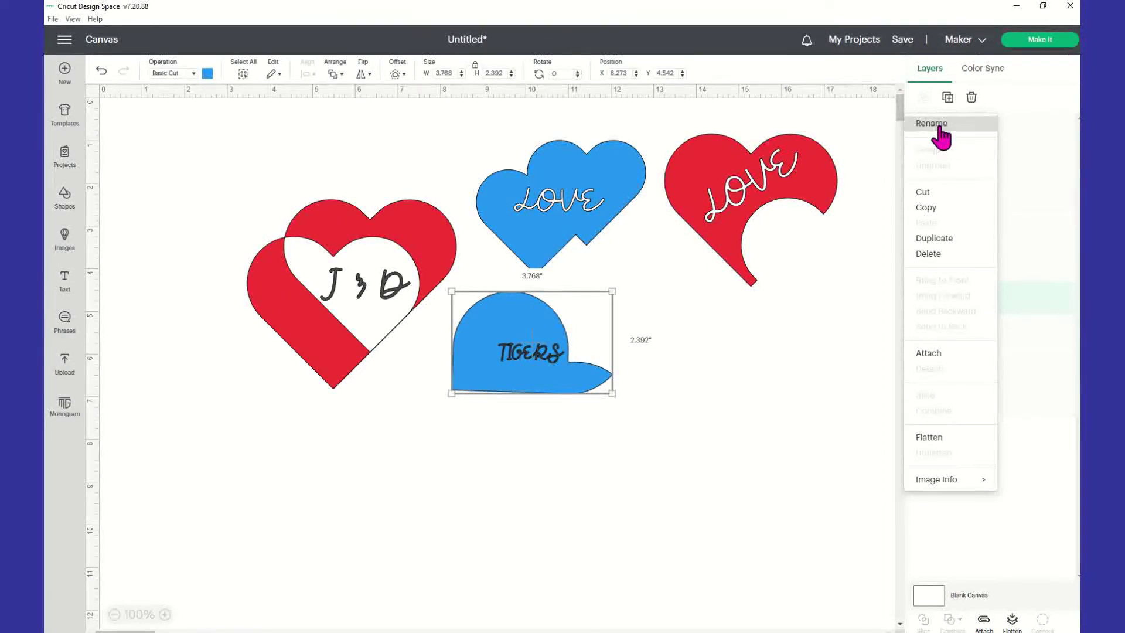
{"action": "left_click", "coordinate": [844, 395]}
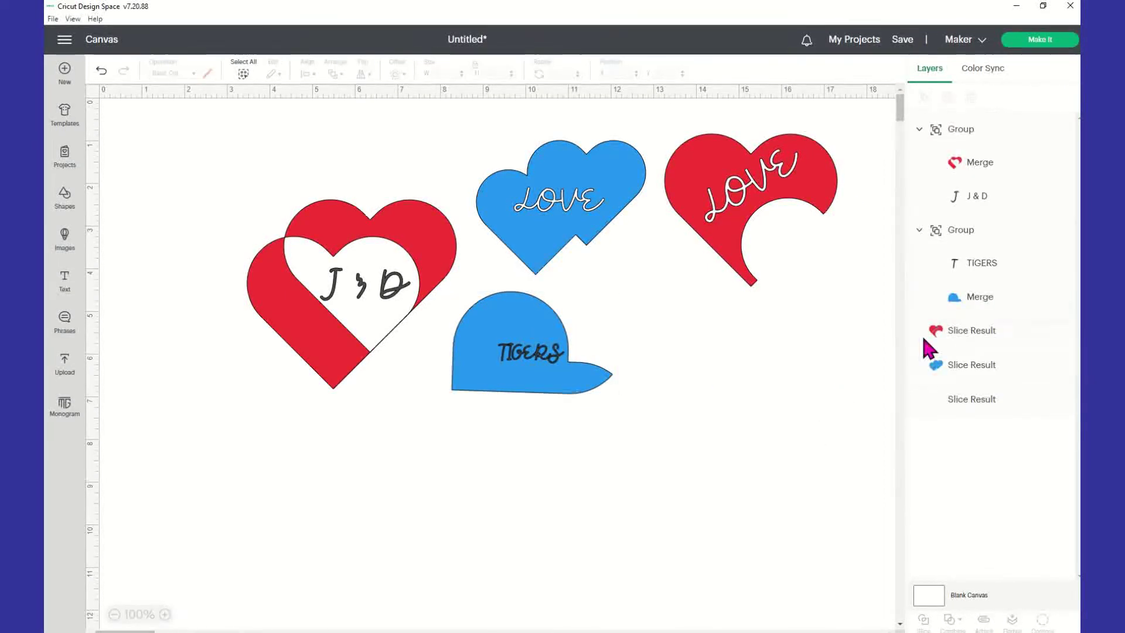
Rename the red LOVE heart's Slice Result layer as LOVE HEART
{"action": "left_click", "coordinate": [759, 188]}
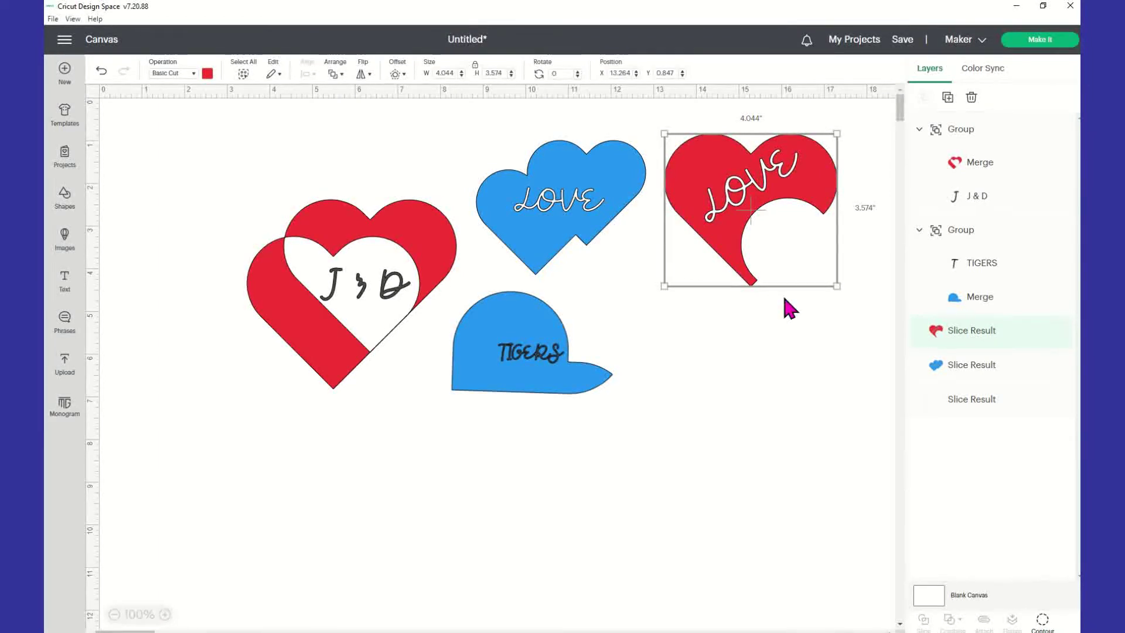
{"action": "right_click", "coordinate": [977, 346]}
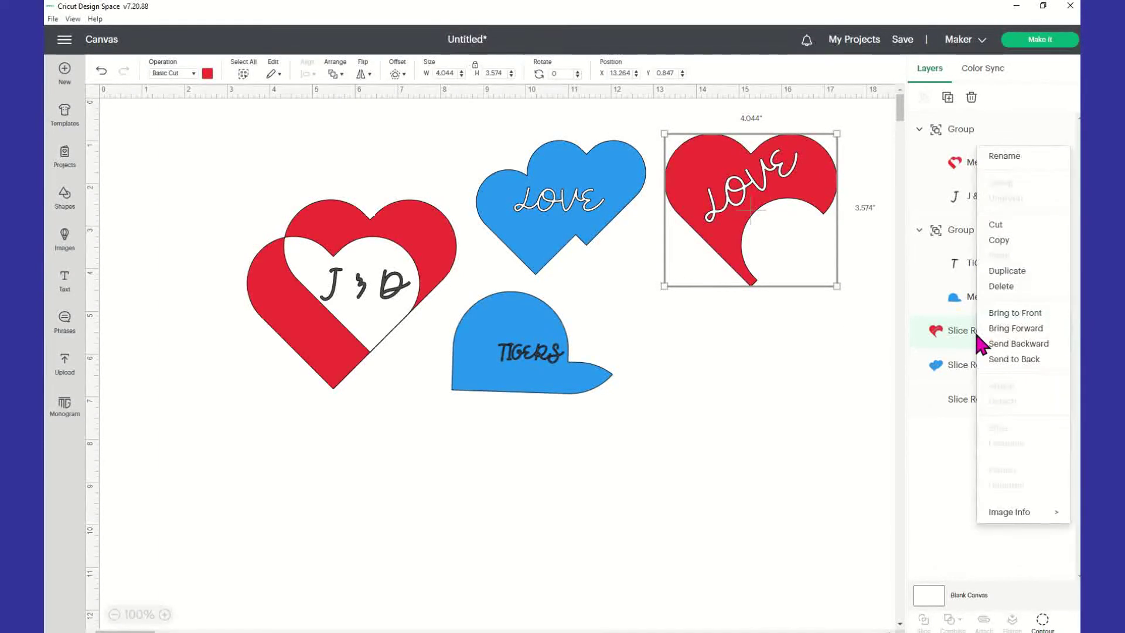
{"action": "left_click", "coordinate": [1005, 157]}
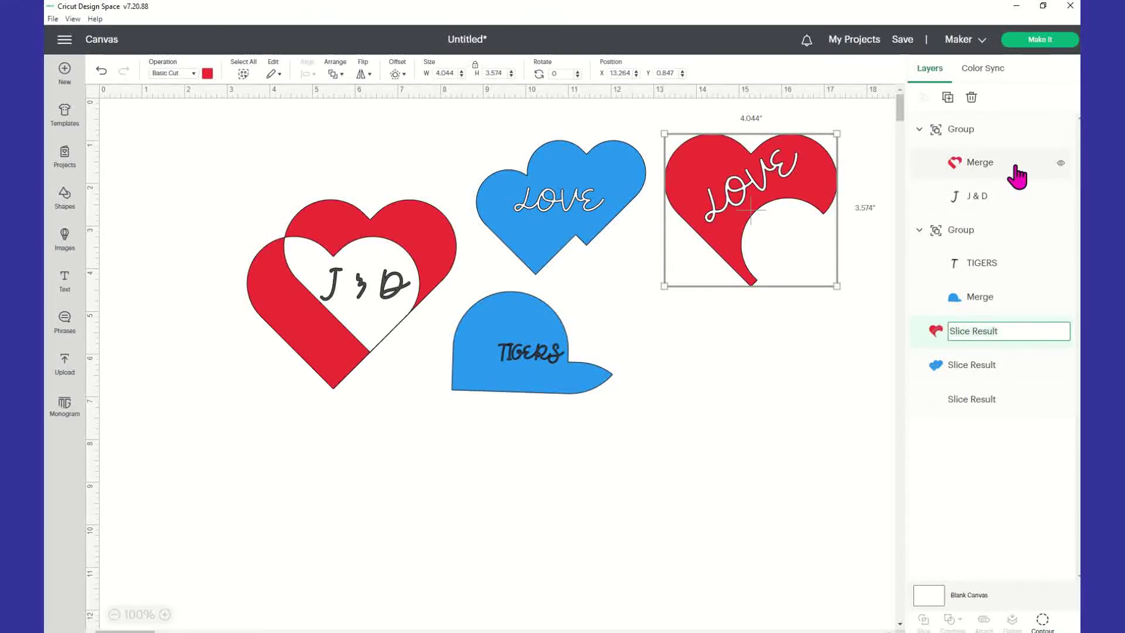
{"action": "type", "text": "LOVE"}
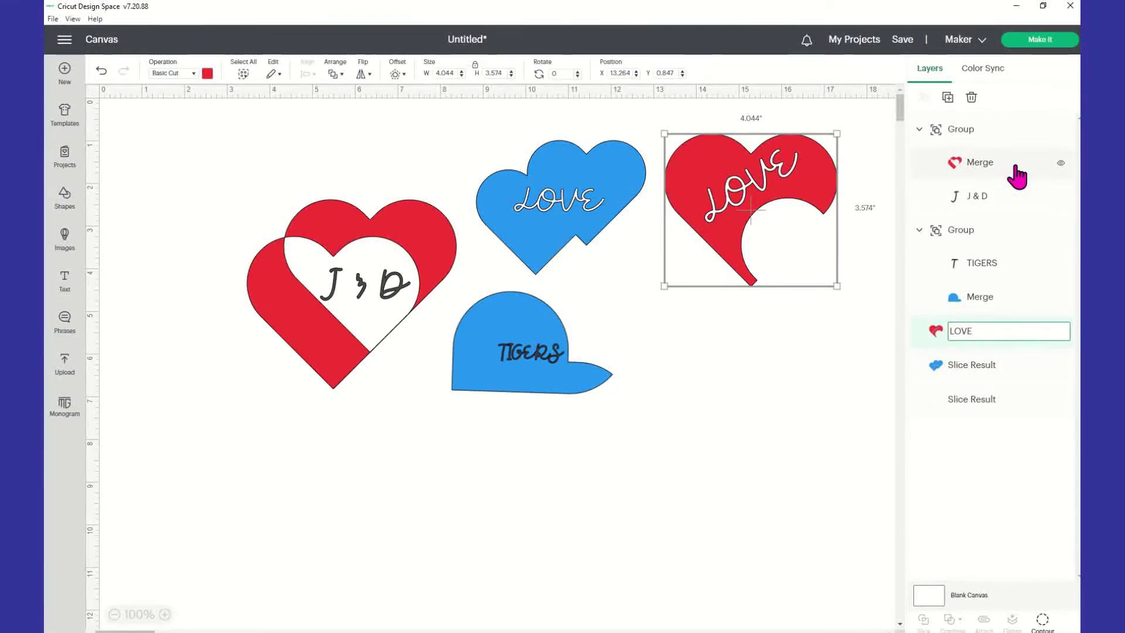
{"action": "type", "text": " HEART"}
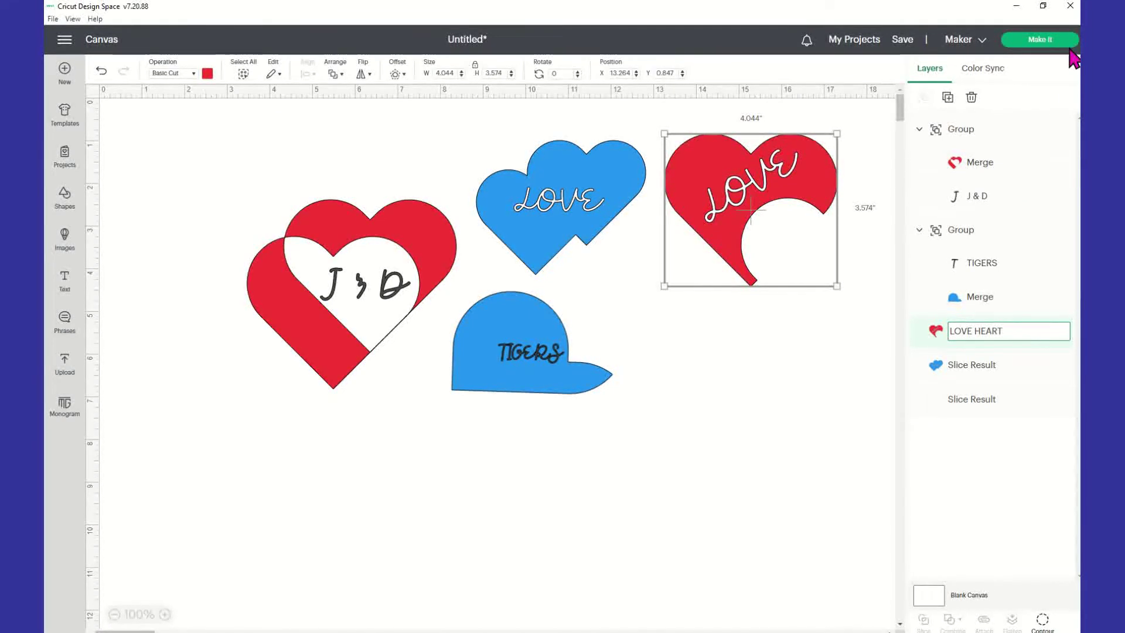
{"action": "left_click", "coordinate": [826, 465]}
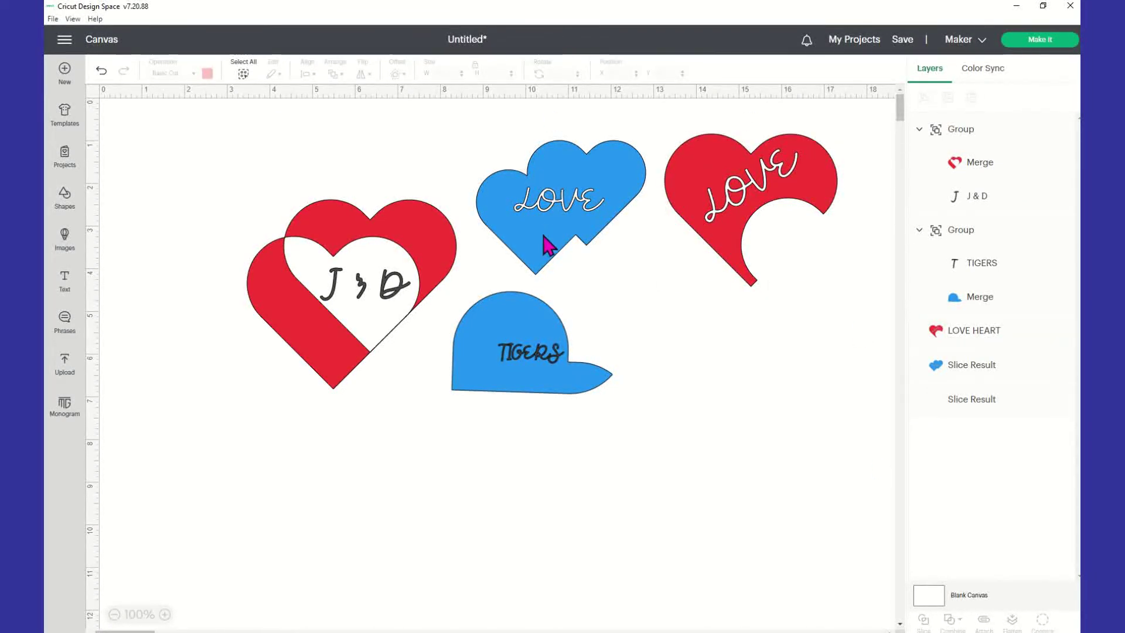
Rename the group holding the cap and its lettering as TIGERS
{"action": "left_click", "coordinate": [568, 390]}
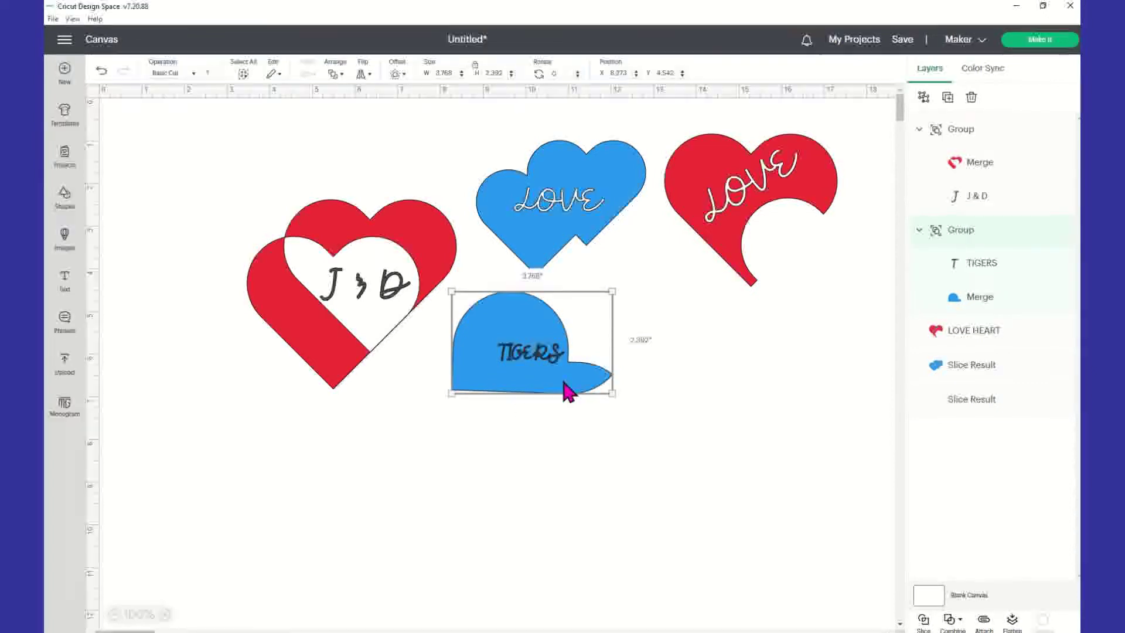
{"action": "right_click", "coordinate": [1003, 245]}
{"action": "left_click", "coordinate": [973, 247]}
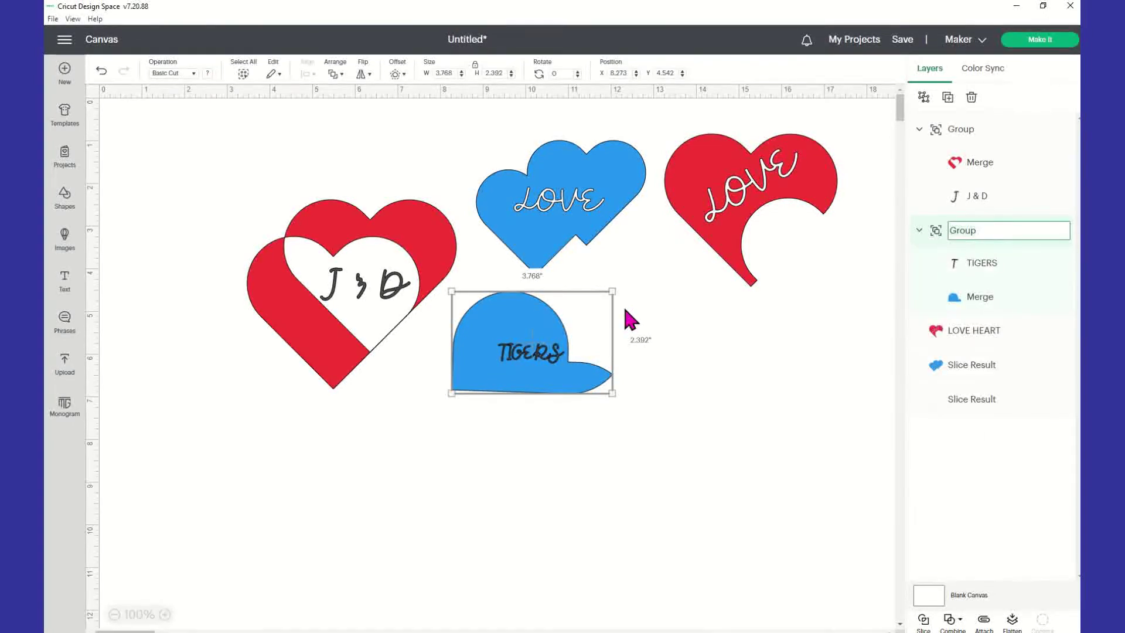
{"action": "type", "text": "TIGE"}
{"action": "left_click", "coordinate": [726, 454]}
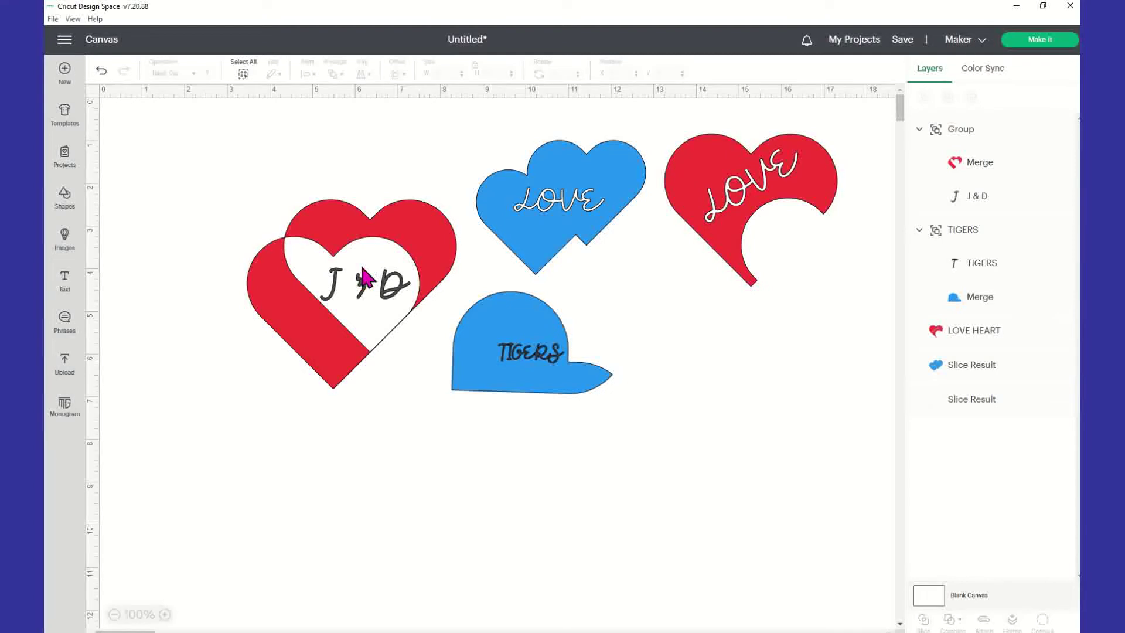
Rename the group holding the merged red hearts and J & D text as J AND D
{"action": "left_click", "coordinate": [375, 257]}
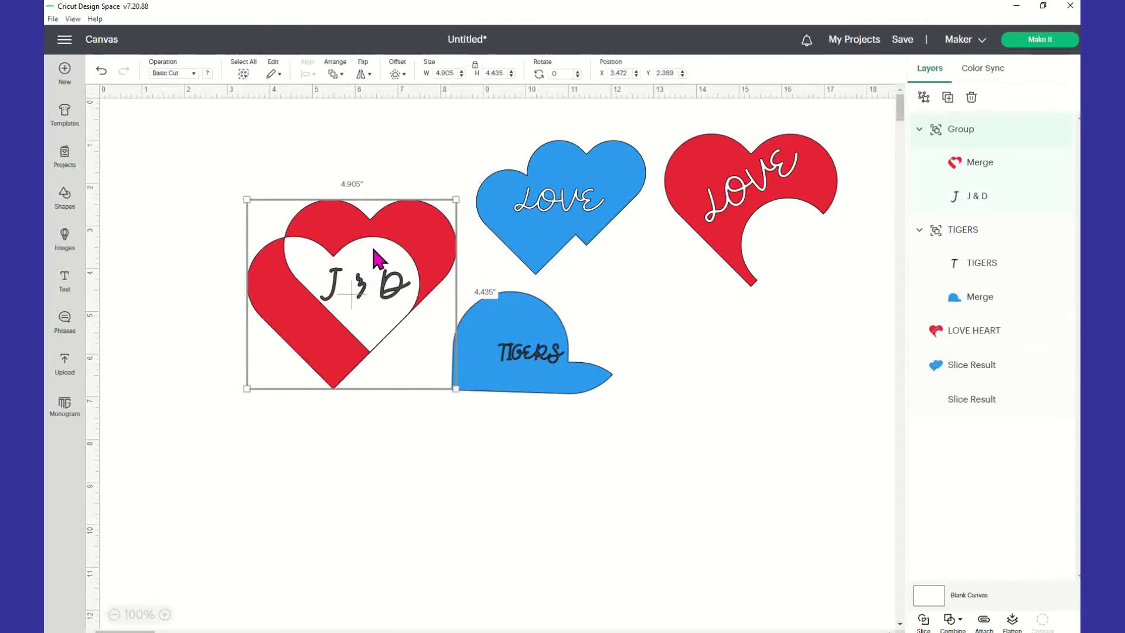
{"action": "right_click", "coordinate": [985, 162]}
{"action": "left_click", "coordinate": [999, 166]}
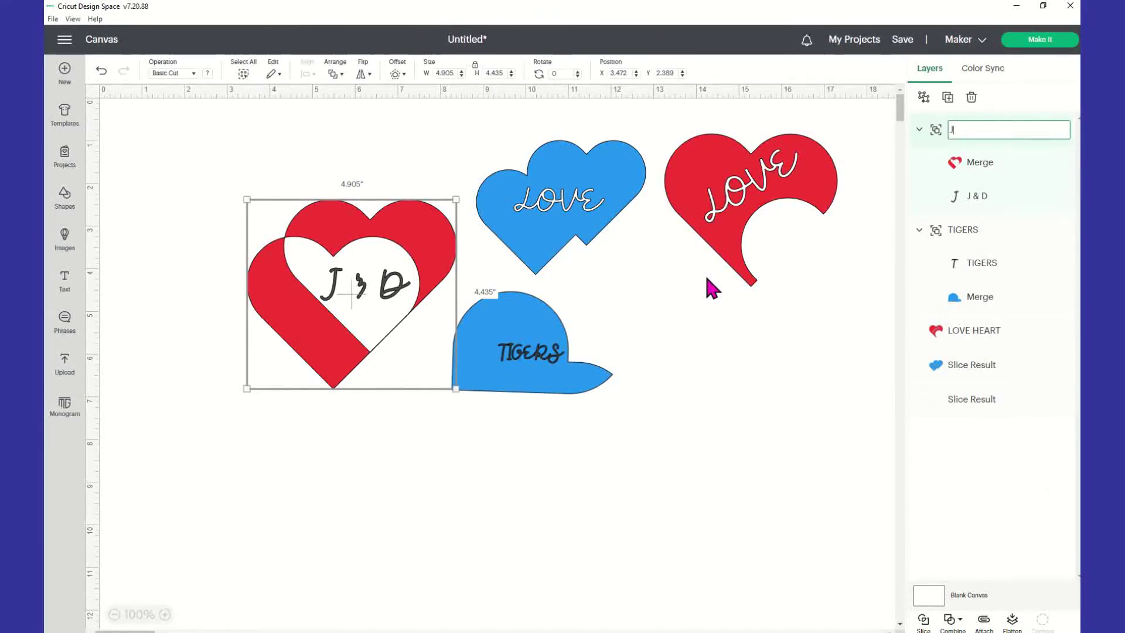
{"action": "type", "text": "J AND D"}
{"action": "left_click", "coordinate": [736, 455]}
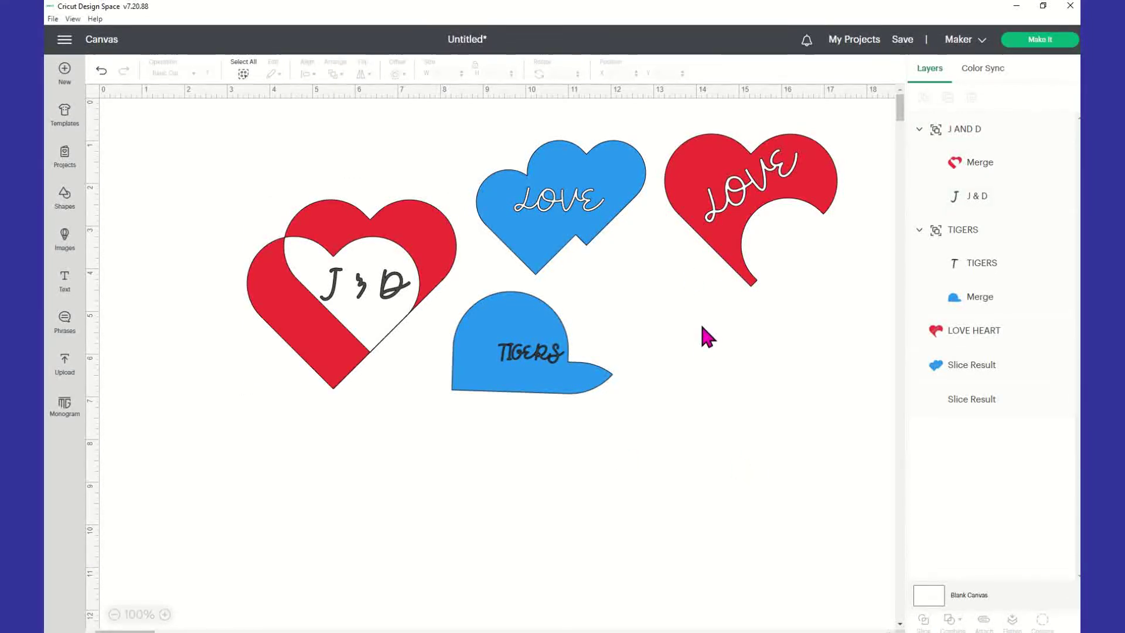
Shift all four designs left and slightly down, with J AND D at about X 0.708, Y 2.75 and LOVE HEART at about X 11.194, Y 1.208
{"action": "left_click_drag", "start_coordinate": [356, 247], "coordinate": [239, 263]}
{"action": "left_click_drag", "start_coordinate": [551, 362], "coordinate": [446, 375]}
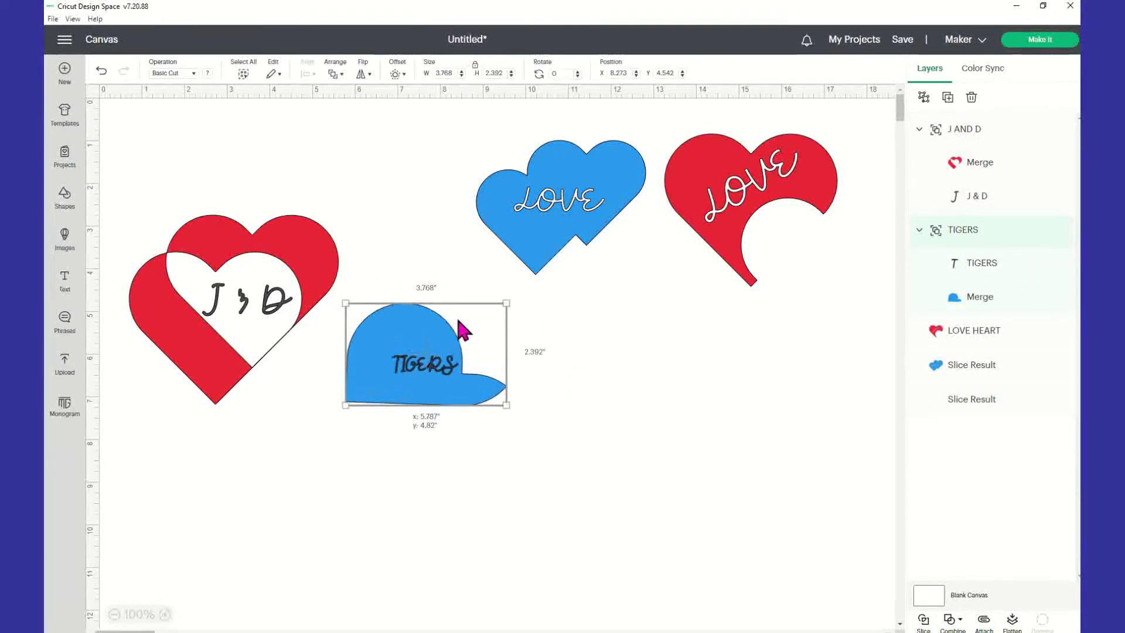
{"action": "left_click_drag", "start_coordinate": [570, 212], "coordinate": [496, 242]}
{"action": "left_click_drag", "start_coordinate": [755, 188], "coordinate": [667, 204]}
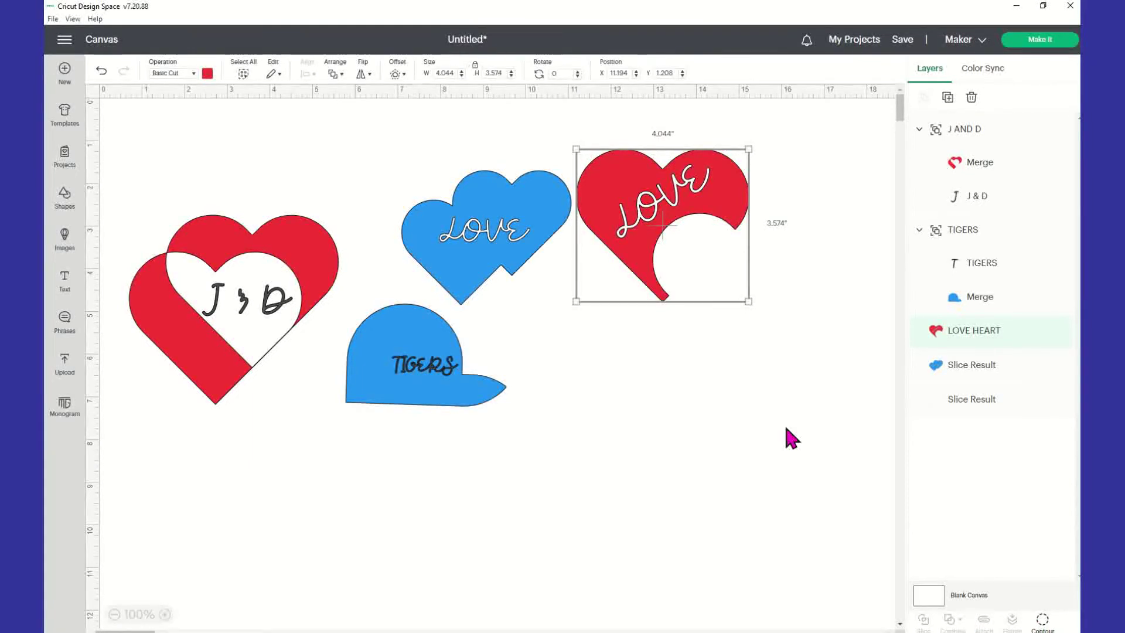
{"action": "left_click", "coordinate": [673, 410]}
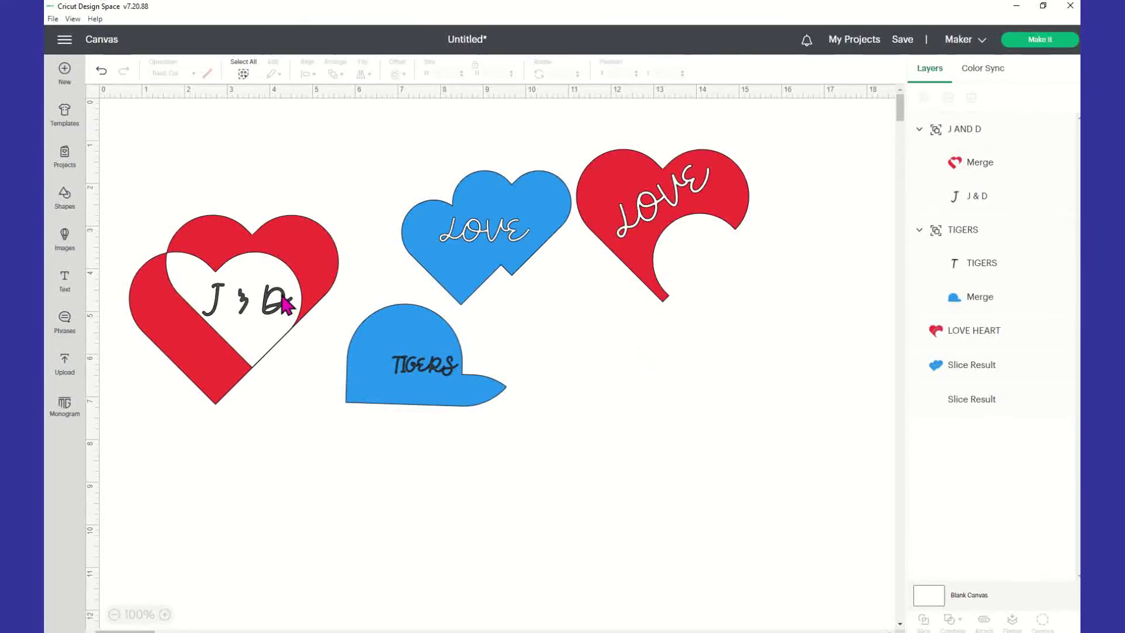
Move the J AND D group up, the blue LOVE hearts beside it at about X 6.25, Y 1.486, and the TIGERS cap below them
{"action": "left_click_drag", "start_coordinate": [362, 230], "coordinate": [374, 160]}
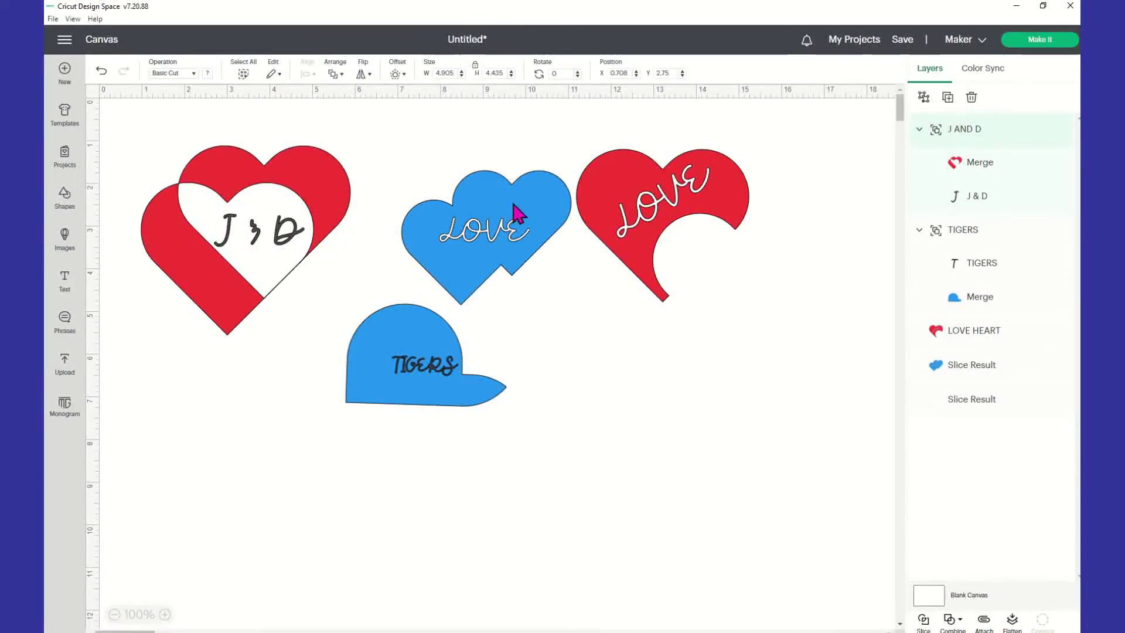
{"action": "left_click_drag", "start_coordinate": [557, 221], "coordinate": [521, 212]}
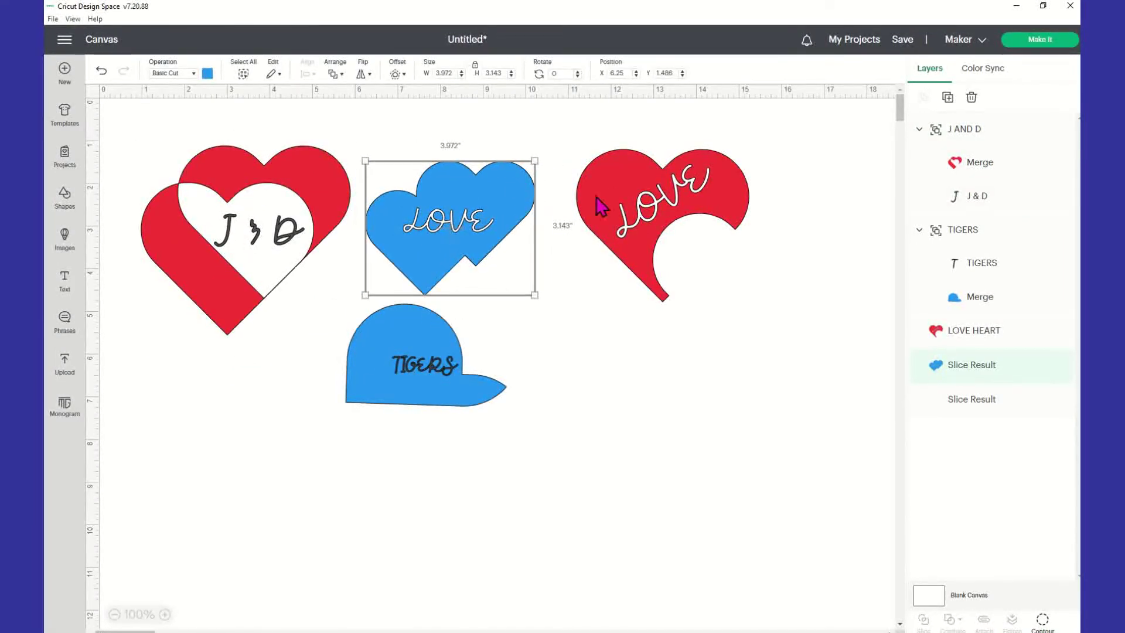
{"action": "mouse_move", "coordinate": [671, 206]}
{"action": "left_mouse_down"}
{"action": "mouse_move", "coordinate": [627, 201]}
{"action": "mouse_move", "coordinate": [659, 204]}
{"action": "left_mouse_up"}
{"action": "left_click_drag", "start_coordinate": [410, 361], "coordinate": [320, 342]}
Move the red LOVE heart to about X 9.444, Y 4.063, shrink it, and nudge the blue LOVE hearts to about X 6.347, Y 1.361
{"action": "left_click_drag", "start_coordinate": [679, 210], "coordinate": [619, 339]}
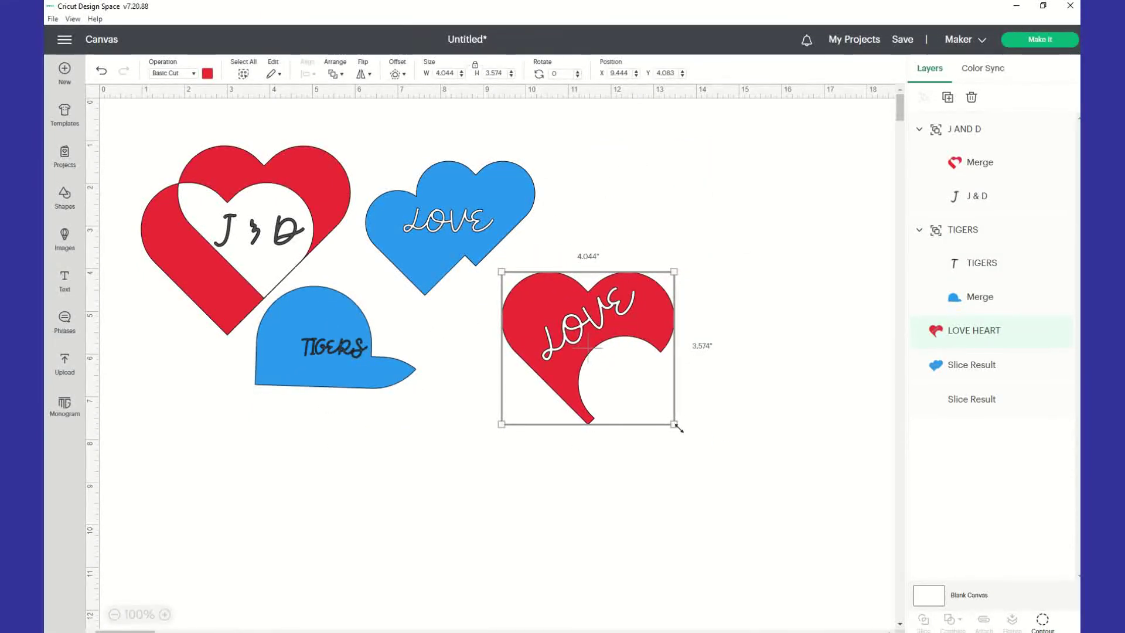
{"action": "left_click_drag", "start_coordinate": [662, 418], "coordinate": [614, 379]}
{"action": "left_click", "coordinate": [708, 382]}
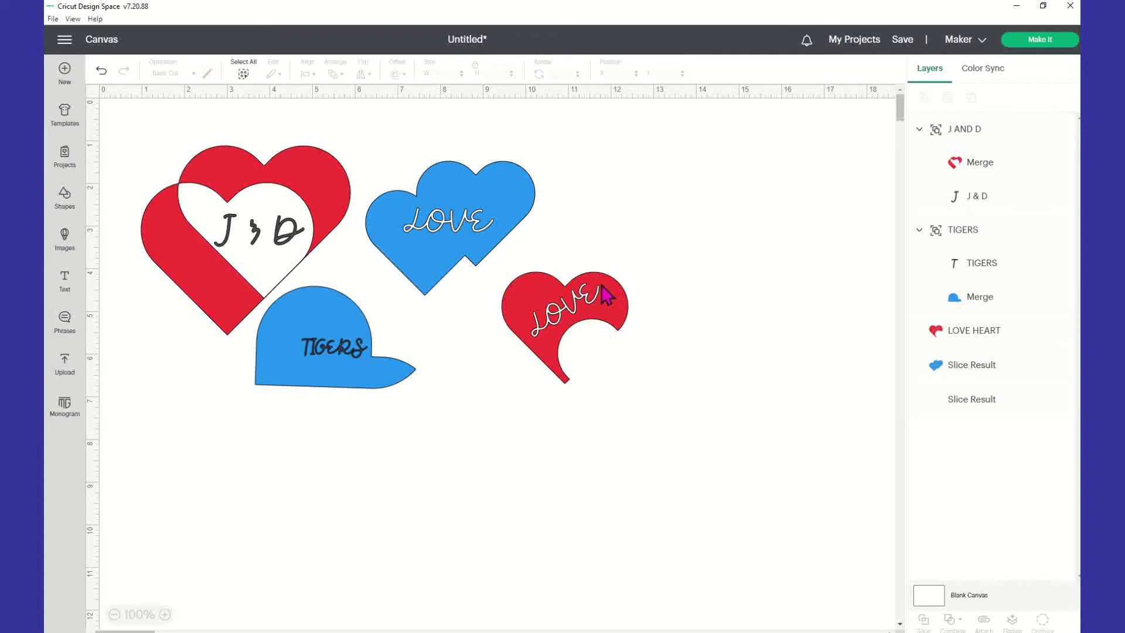
{"action": "mouse_move", "coordinate": [516, 221]}
{"action": "left_mouse_down"}
{"action": "mouse_move", "coordinate": [527, 209]}
{"action": "mouse_move", "coordinate": [520, 216]}
{"action": "left_mouse_up"}
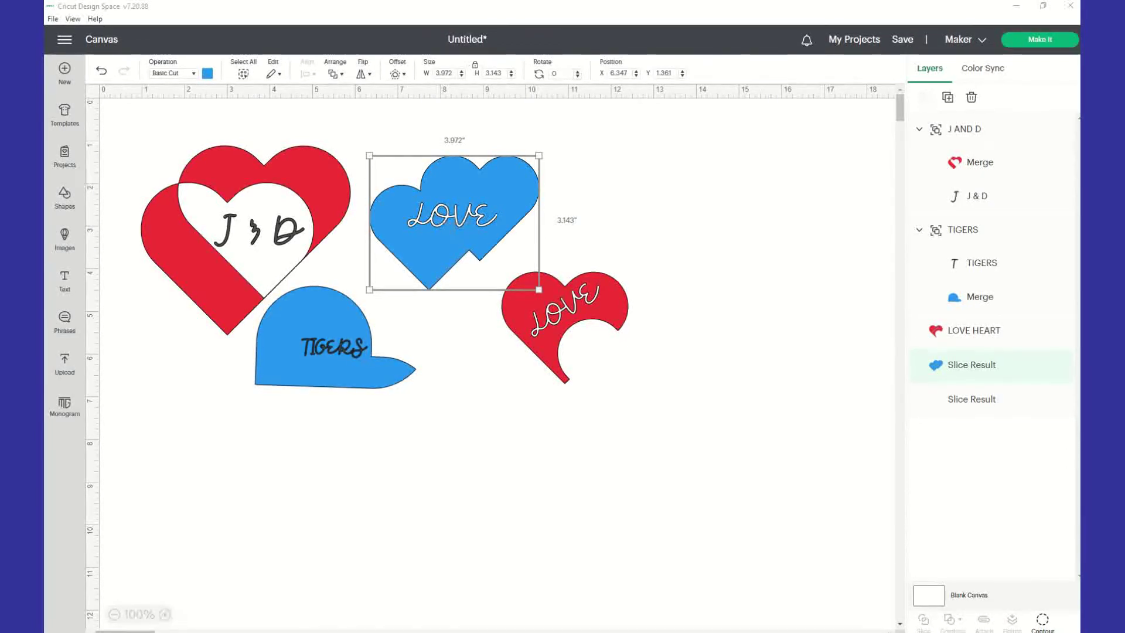
Switch to the new PowerPoint presentation, maximize its window, and change the first slide's layout to Blank
{"action": "key", "text": "alt+Tab"}
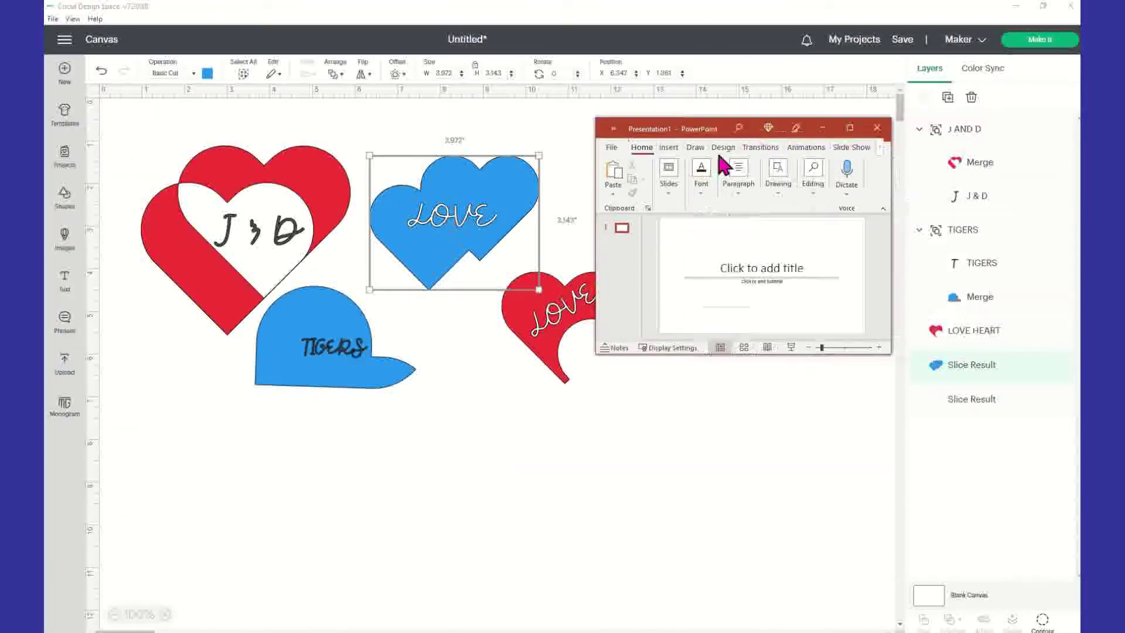
{"action": "left_click", "coordinate": [754, 130]}
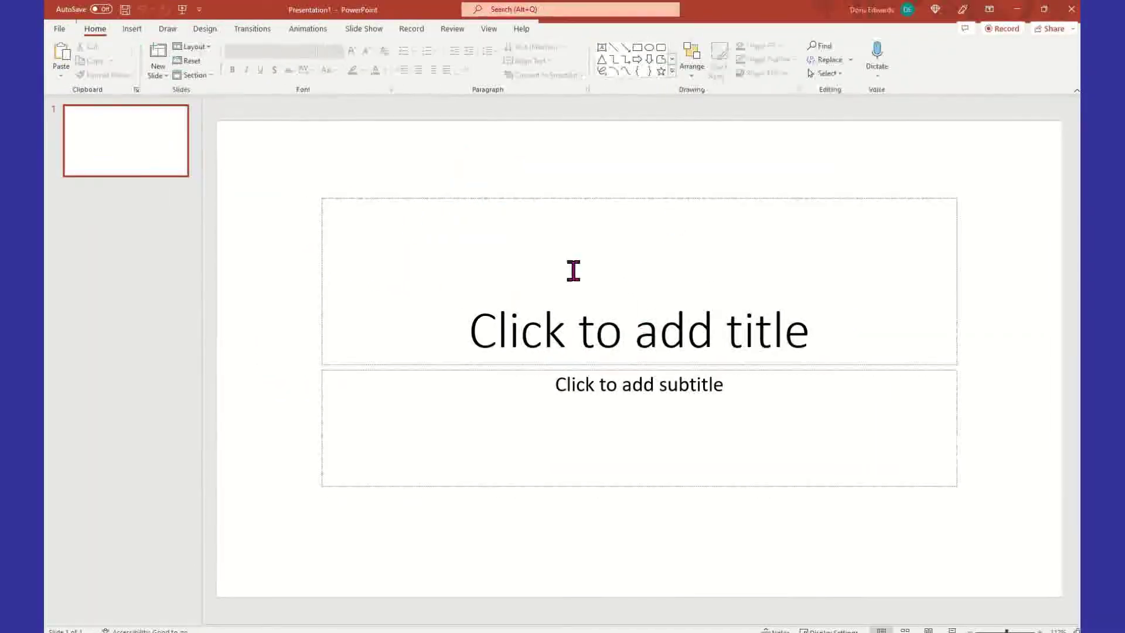
{"action": "right_click", "coordinate": [164, 146]}
{"action": "mouse_move", "coordinate": [223, 314]}
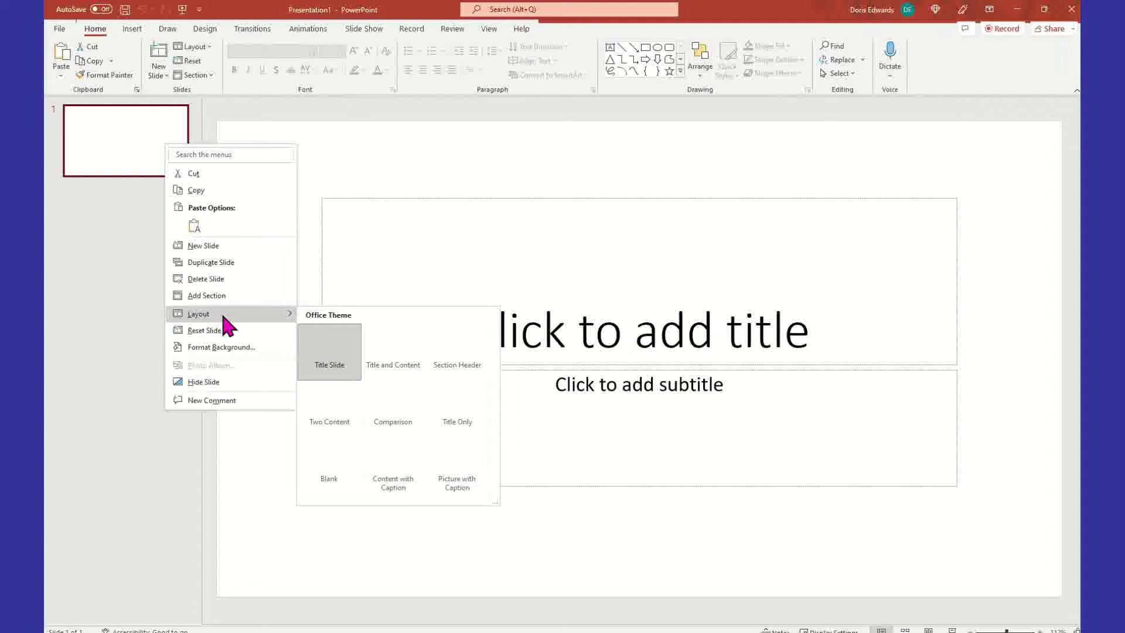
{"action": "left_click", "coordinate": [353, 451]}
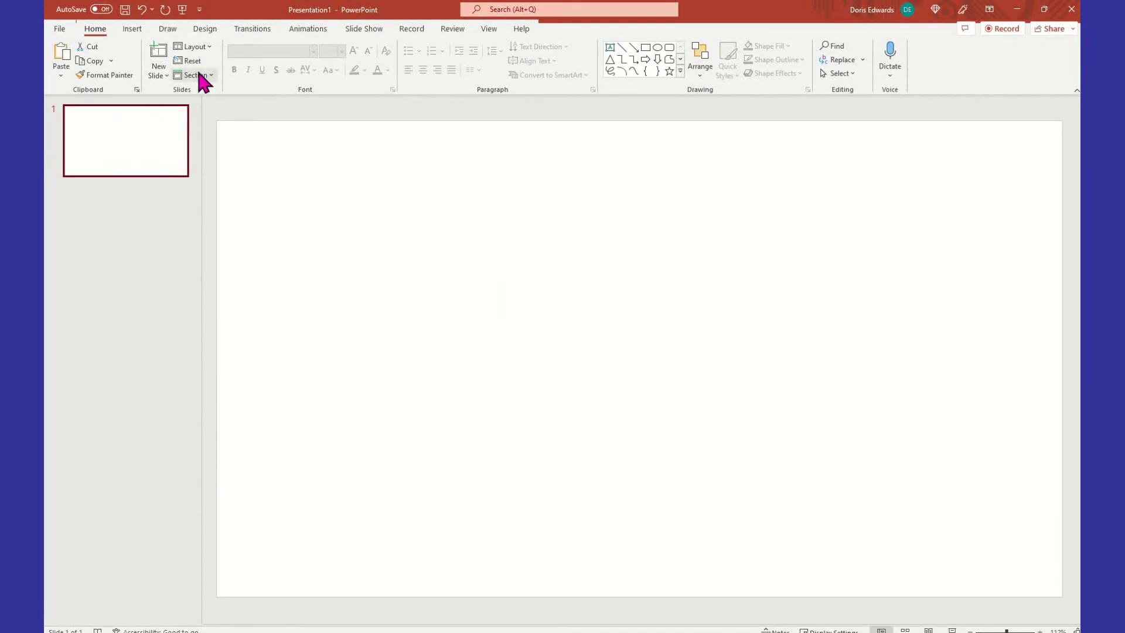
Draw a rounded rectangle in the upper part of the blank slide, left of its center
{"action": "left_click", "coordinate": [131, 28]}
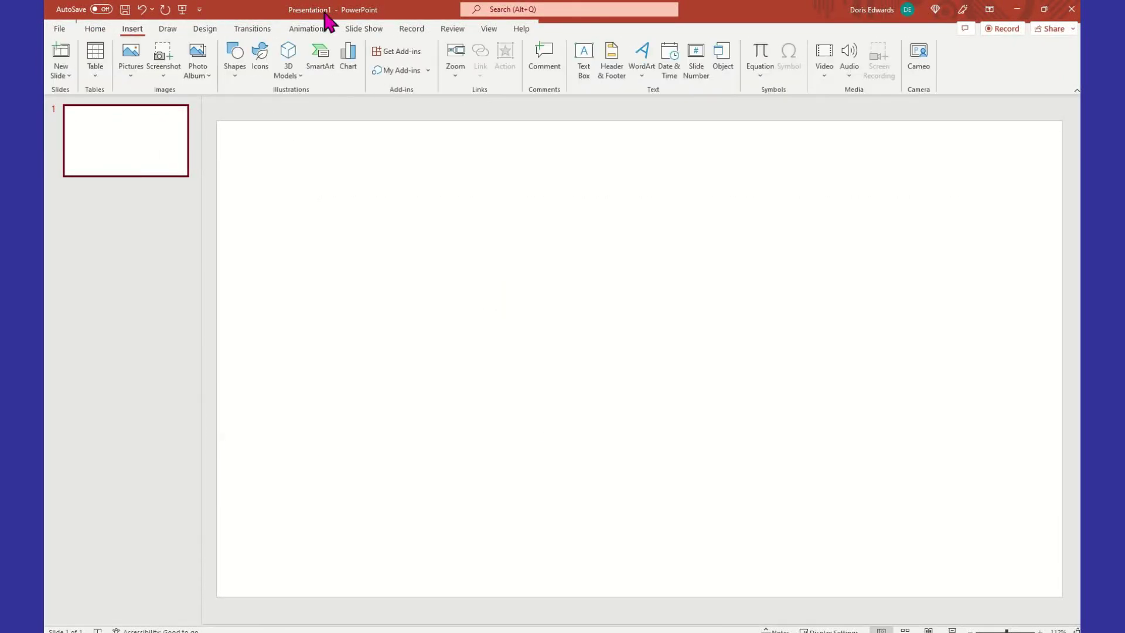
{"action": "left_click", "coordinate": [235, 76]}
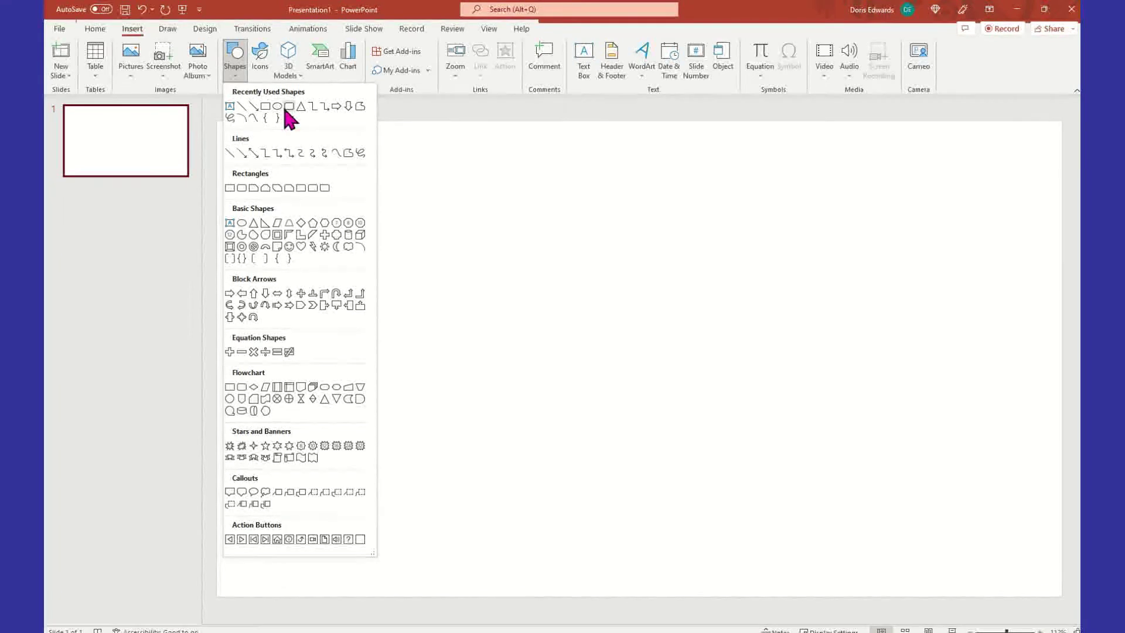
{"action": "left_click", "coordinate": [288, 111]}
{"action": "left_click_drag", "start_coordinate": [392, 219], "coordinate": [560, 321]}
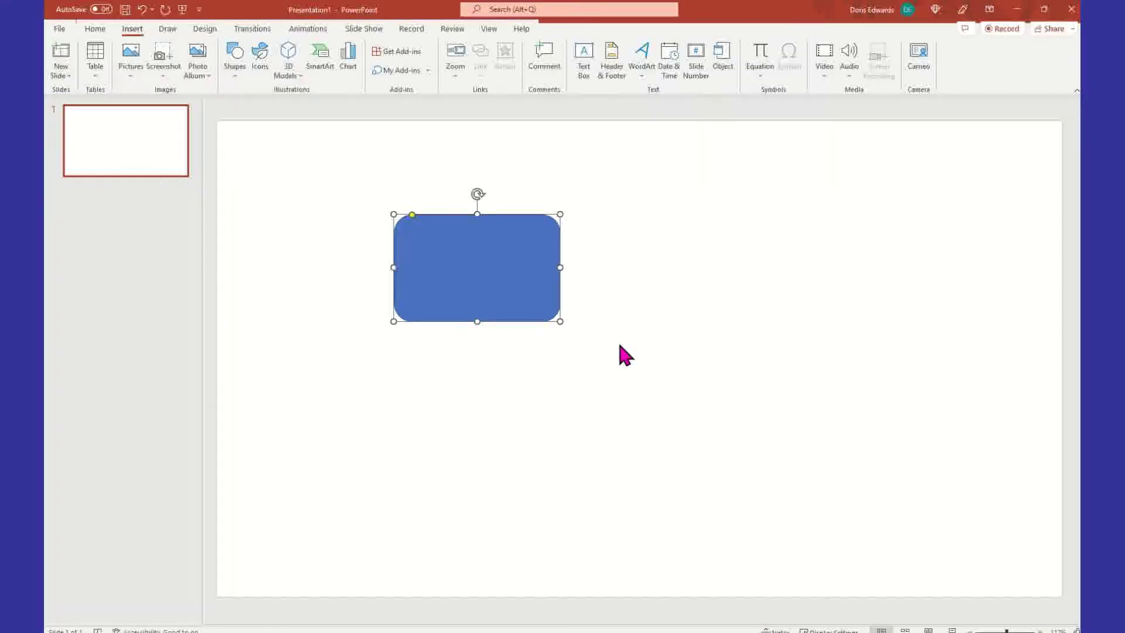
Copy and paste the rounded rectangle, and place the copy overlapping the original's lower-right corner
{"action": "right_click", "coordinate": [495, 263]}
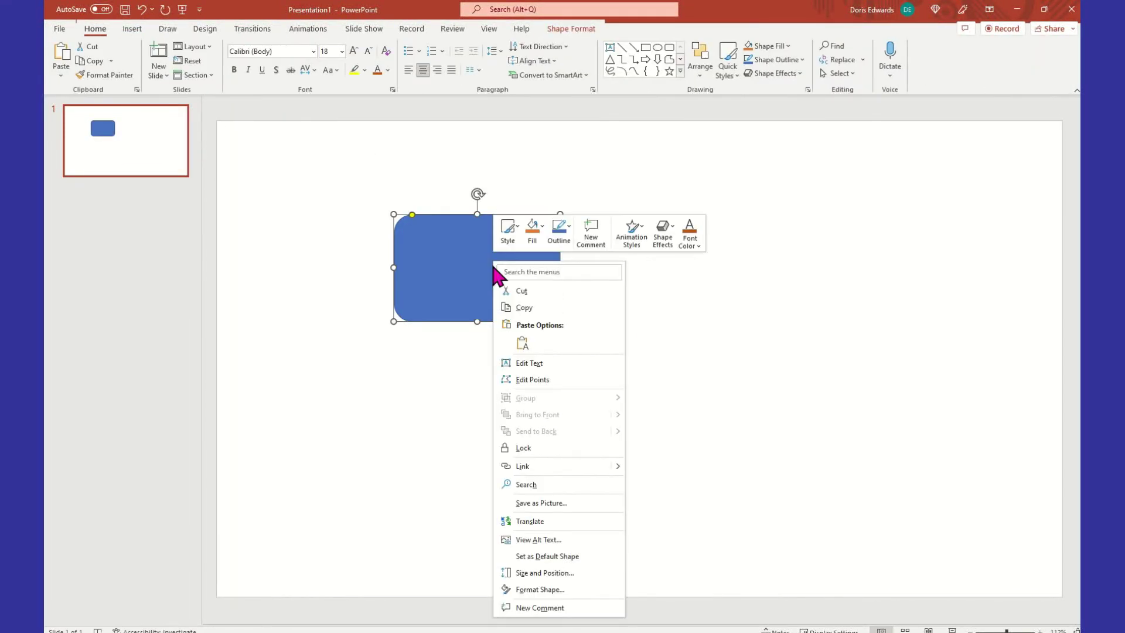
{"action": "left_click", "coordinate": [548, 308]}
{"action": "right_click", "coordinate": [533, 284]}
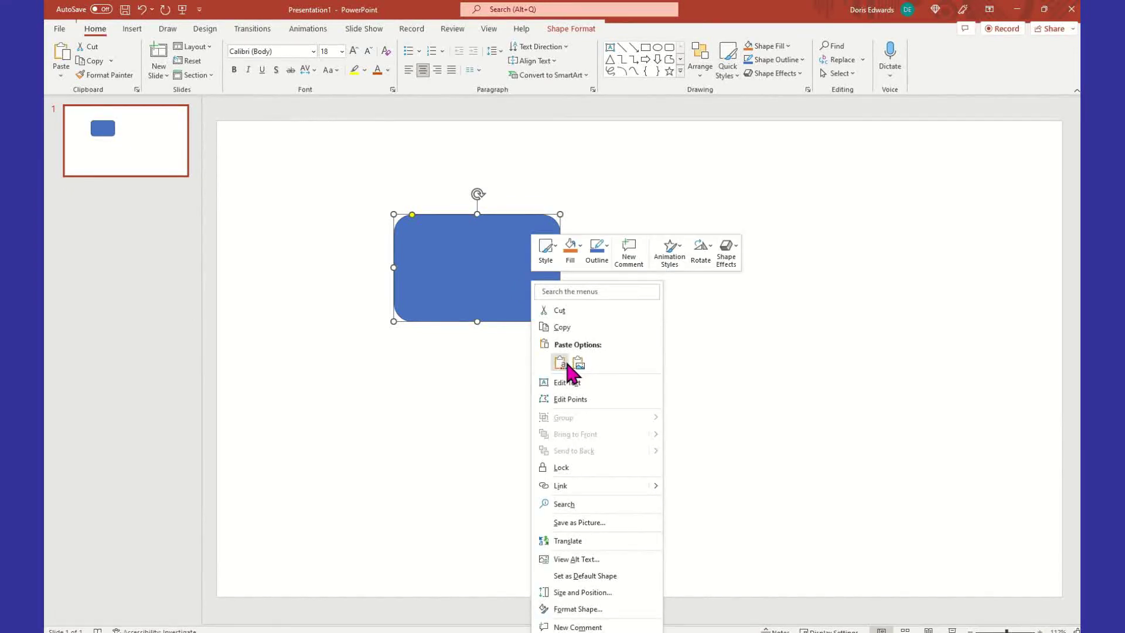
{"action": "left_click", "coordinate": [566, 361]}
{"action": "left_click", "coordinate": [614, 163]}
{"action": "left_click_drag", "start_coordinate": [523, 272], "coordinate": [566, 315]}
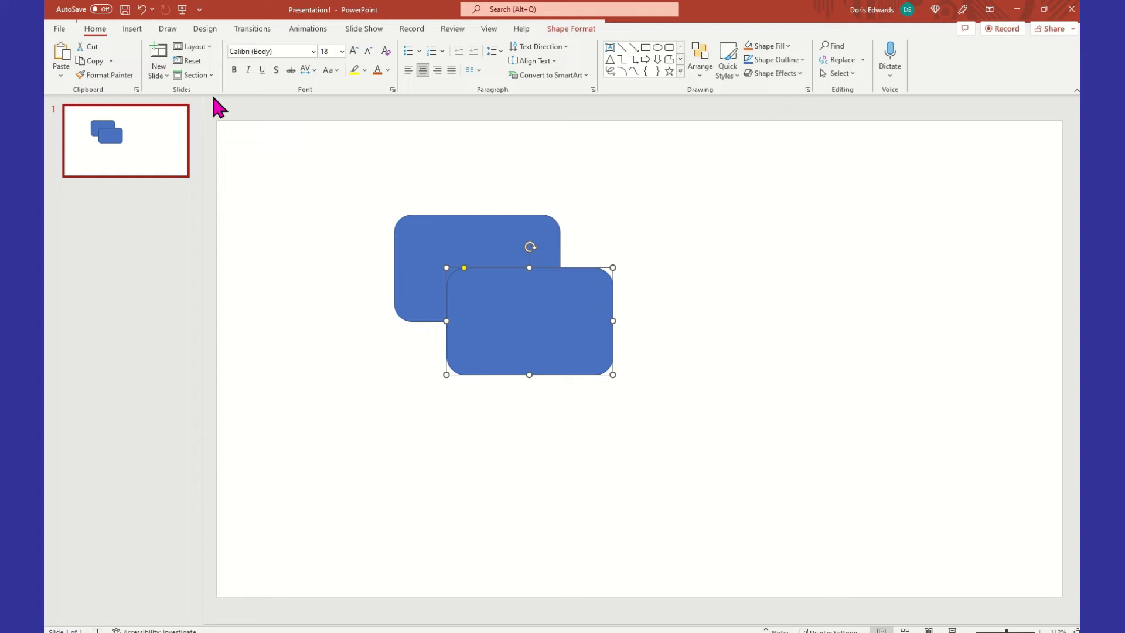
Give the front rounded rectangle a solid gold-yellow fill from the standard colors
{"action": "right_click", "coordinate": [581, 300]}
{"action": "left_click", "coordinate": [639, 594]}
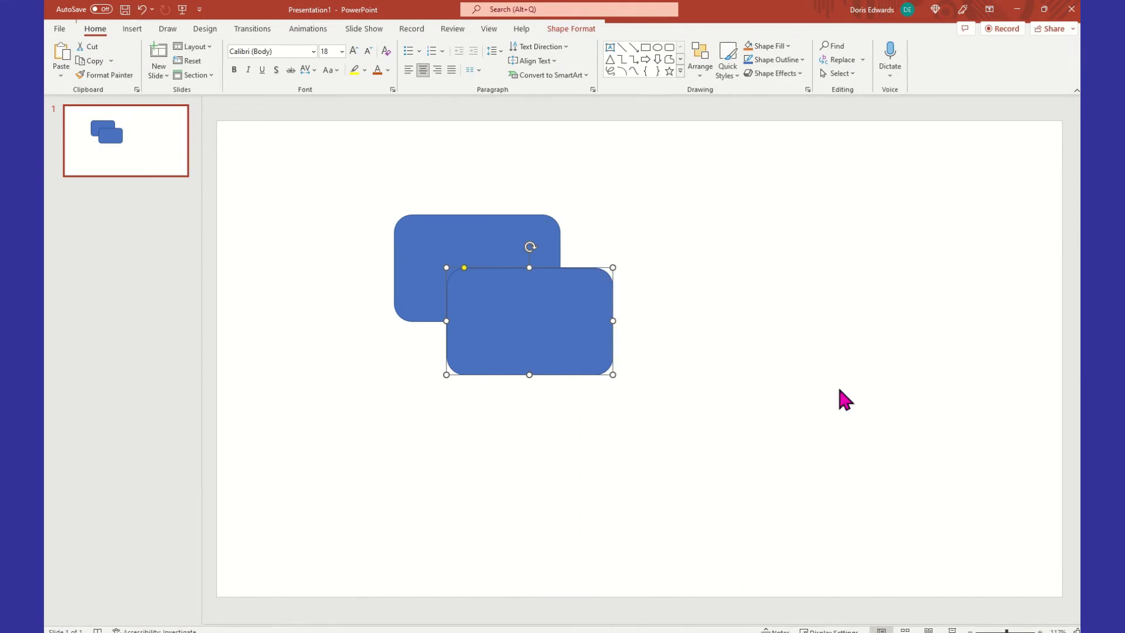
{"action": "left_click", "coordinate": [952, 184]}
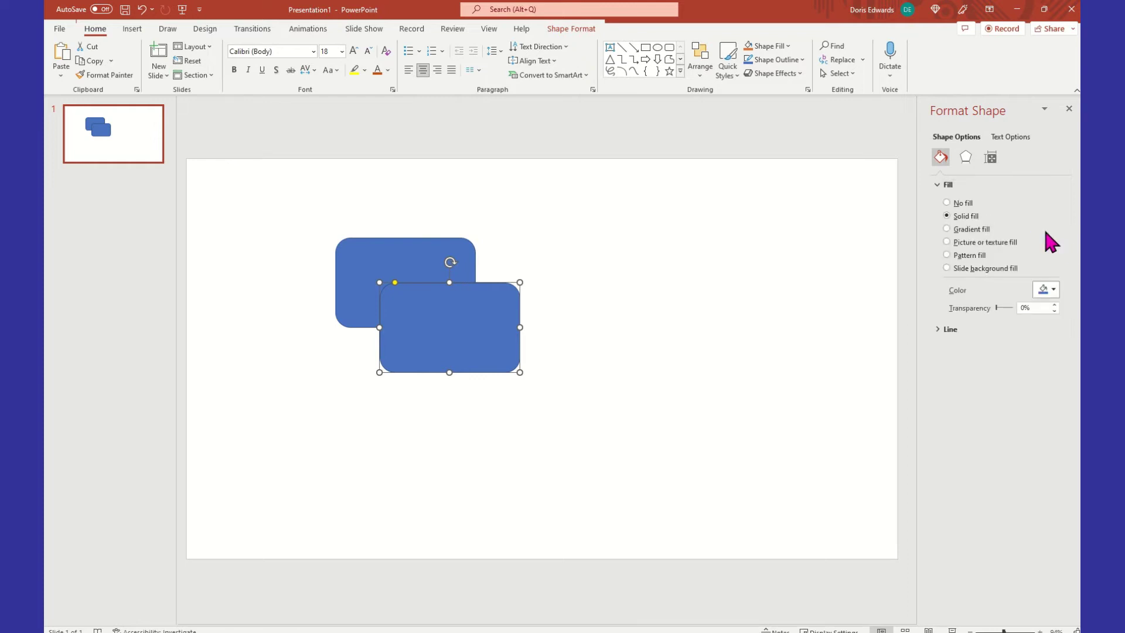
{"action": "left_click", "coordinate": [1052, 289]}
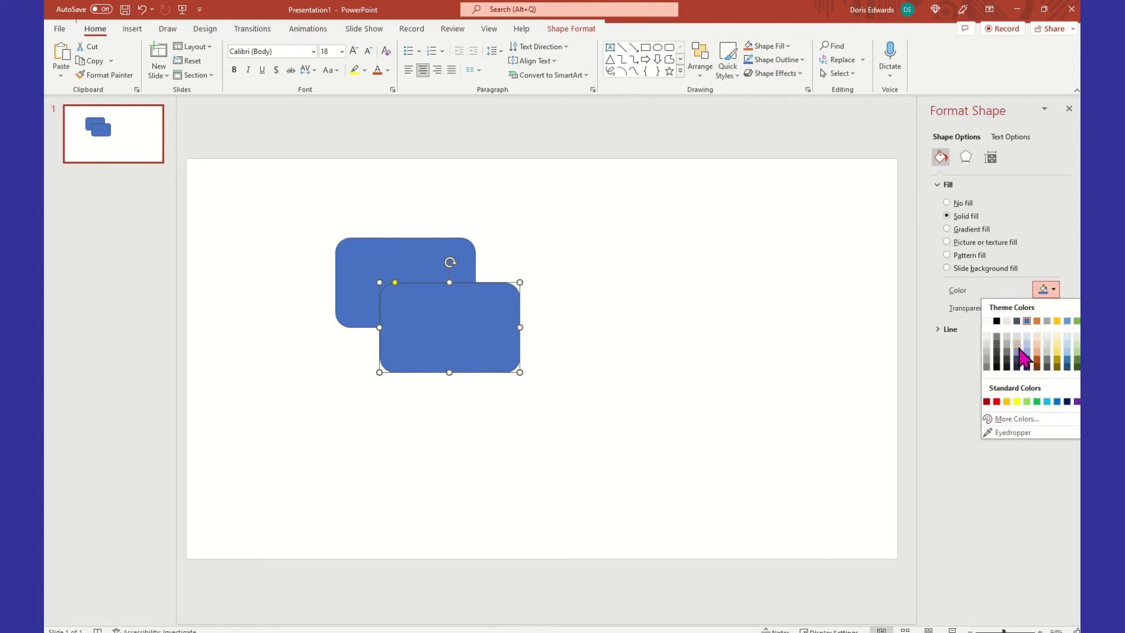
{"action": "left_click", "coordinate": [1006, 401]}
{"action": "left_click", "coordinate": [624, 317]}
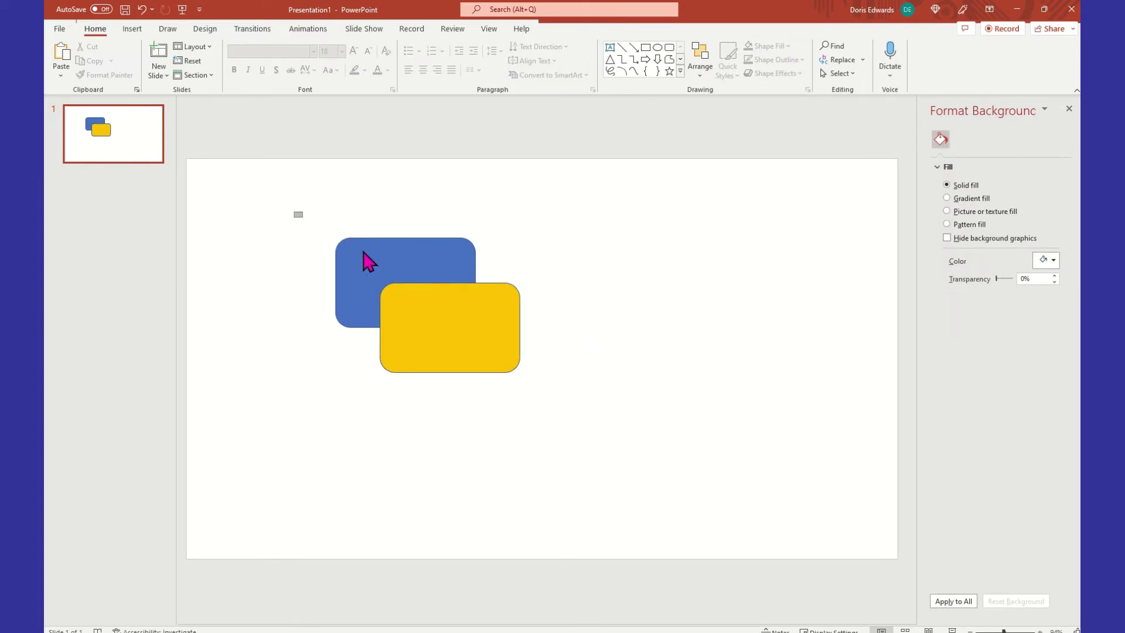
Select both rounded rectangles and preview the Merge Shapes options, including Combine, without applying any
{"action": "left_click_drag", "start_coordinate": [293, 211], "coordinate": [585, 455]}
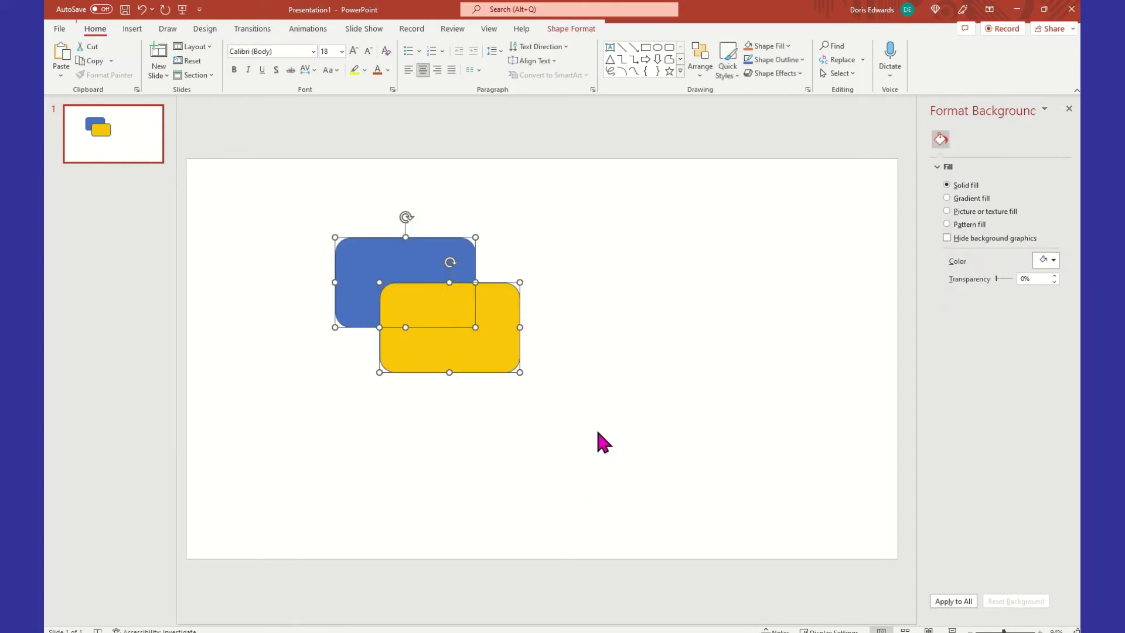
{"action": "left_click", "coordinate": [574, 27]}
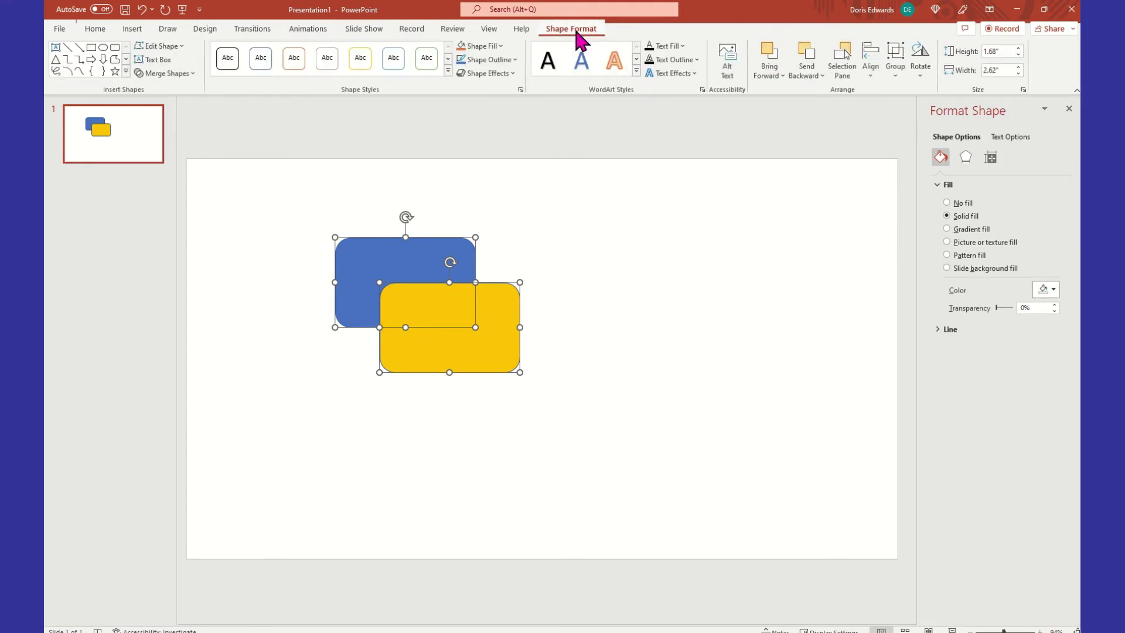
{"action": "left_click", "coordinate": [193, 73]}
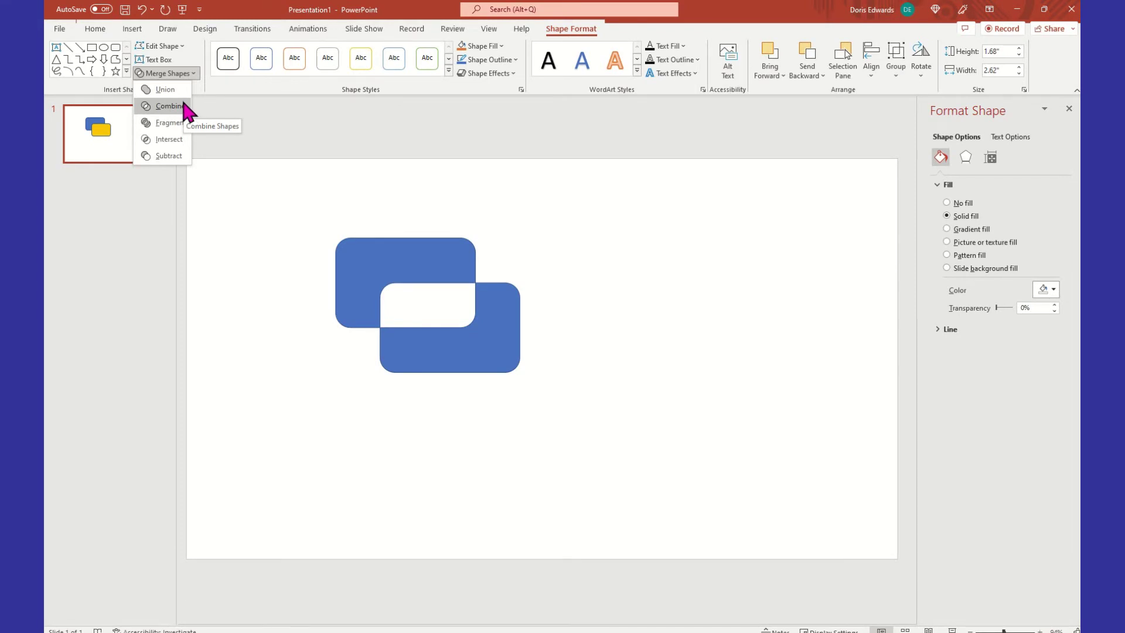
{"action": "left_click", "coordinate": [800, 333]}
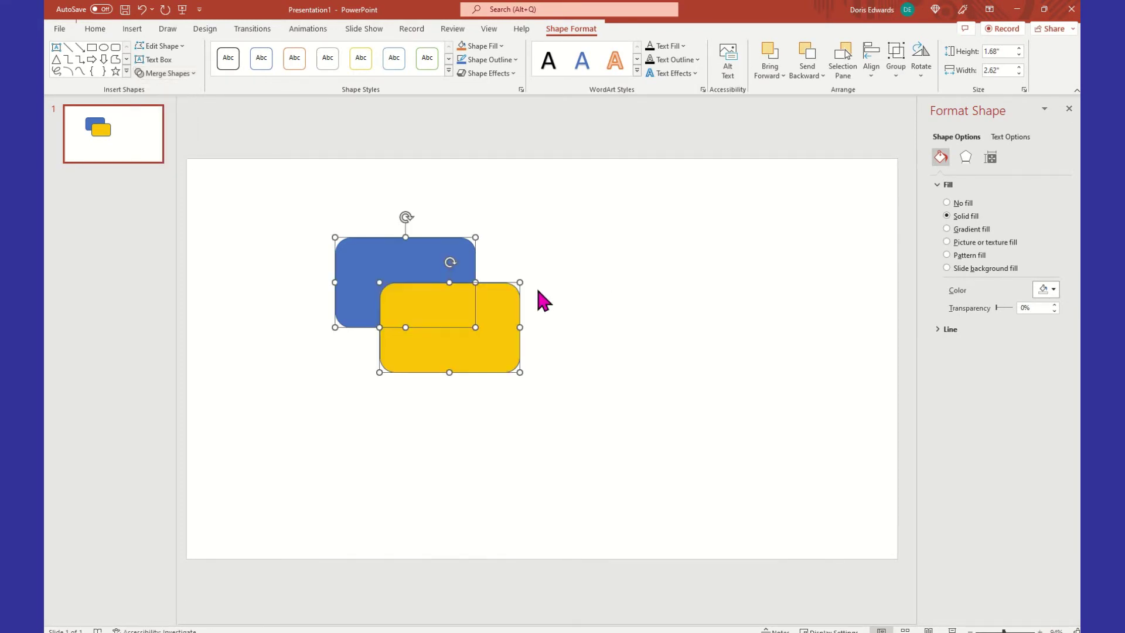
{"action": "left_click", "coordinate": [575, 228]}
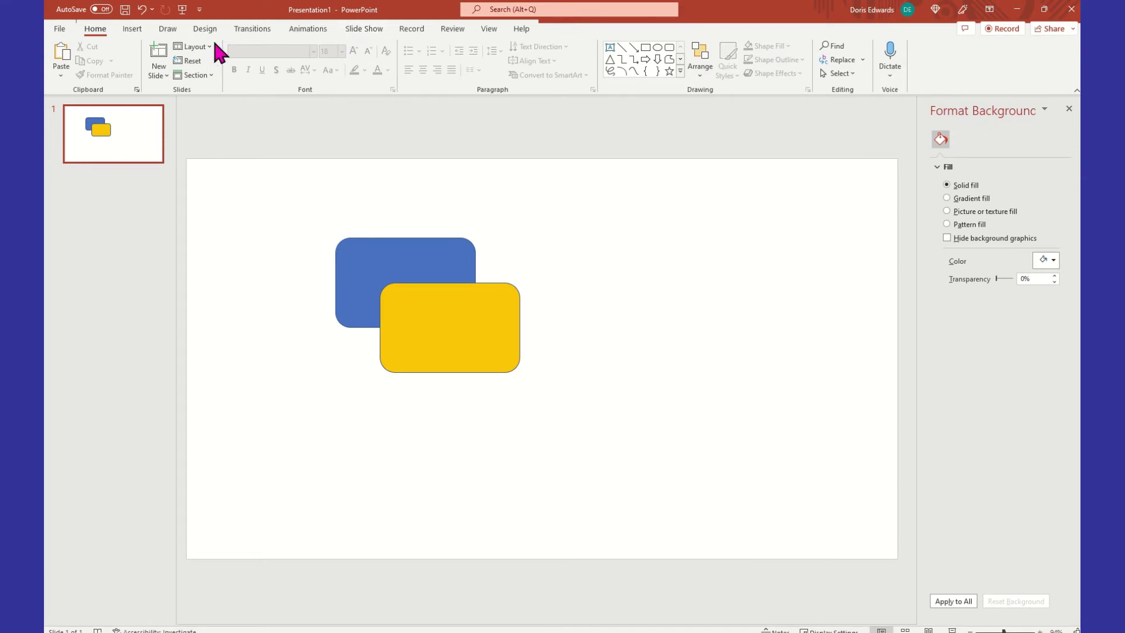
{"action": "left_click", "coordinate": [133, 29]}
{"action": "left_click", "coordinate": [130, 59]}
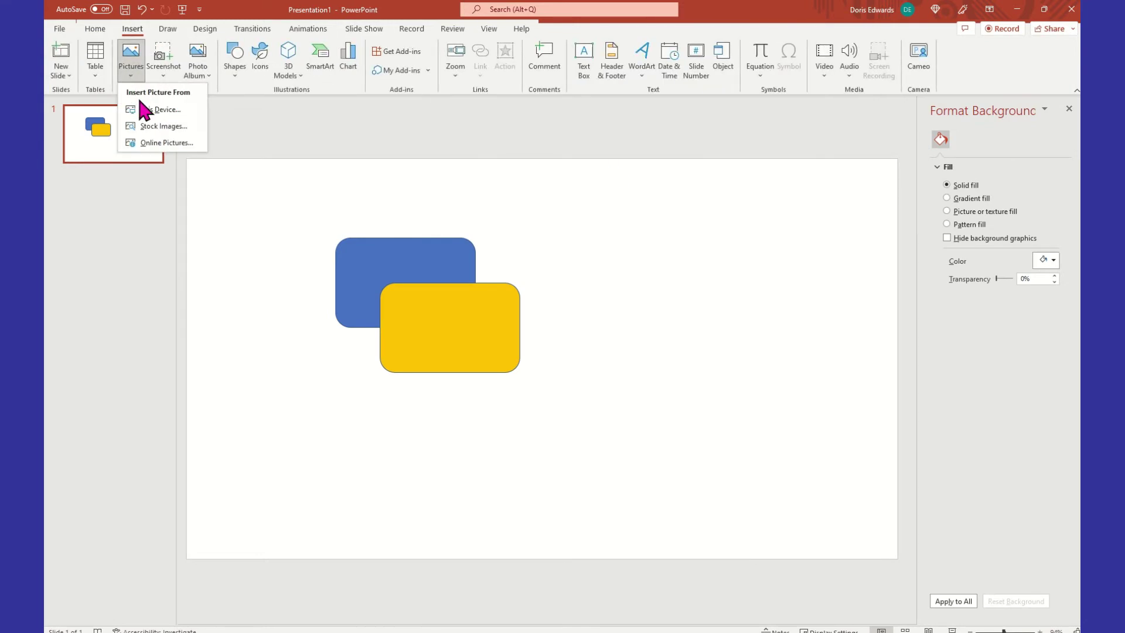
{"action": "left_click", "coordinate": [171, 107]}
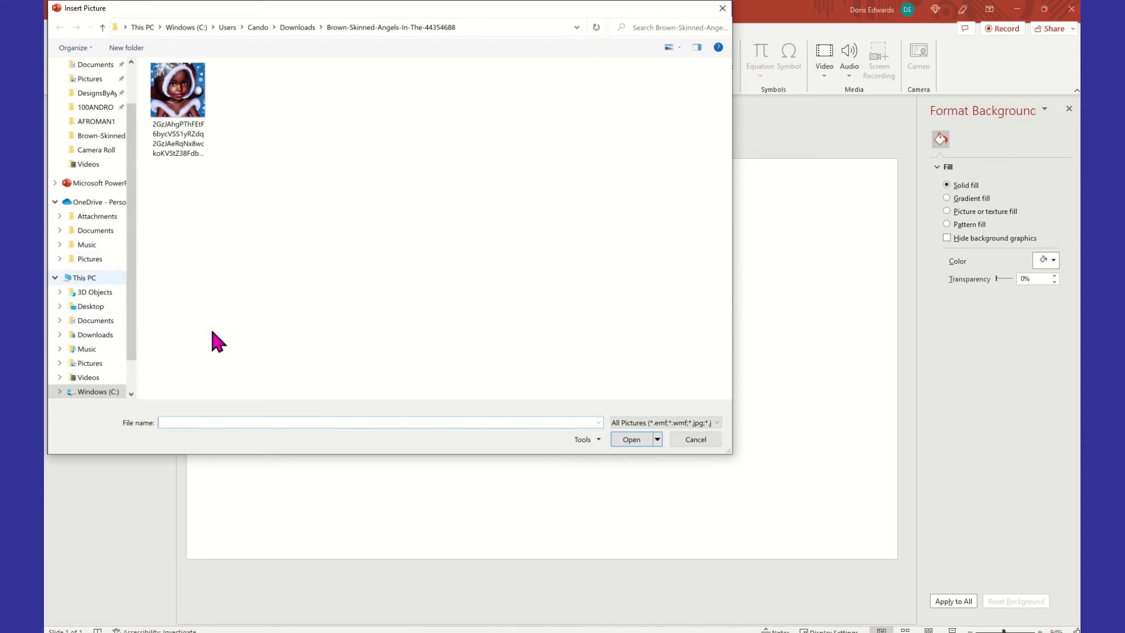
{"action": "left_click", "coordinate": [685, 440]}
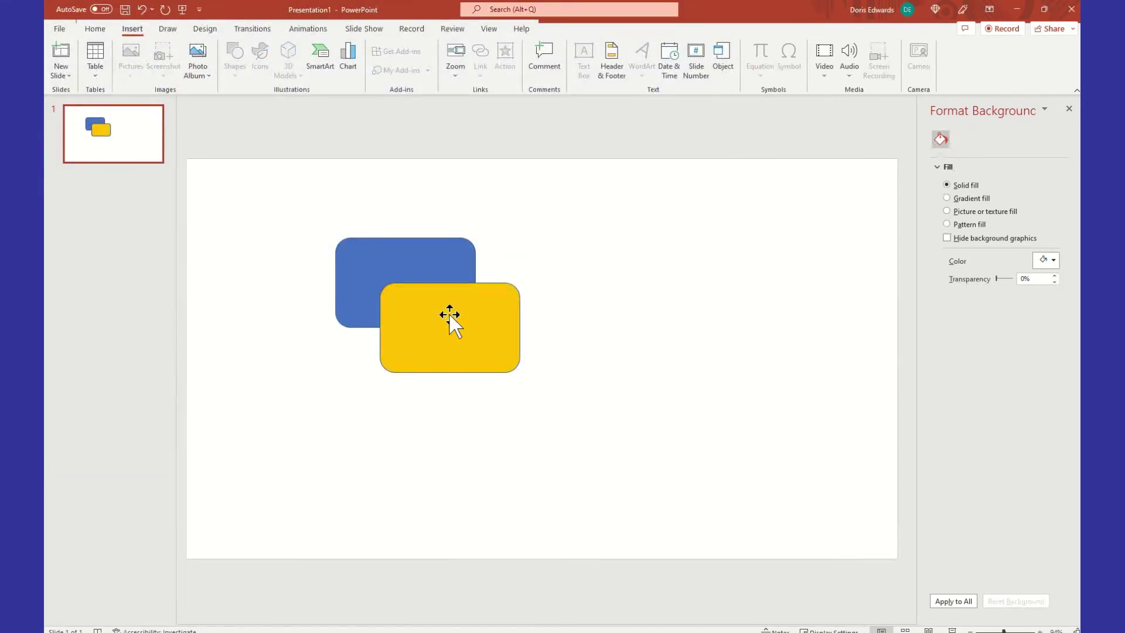
Move the yellow rounded rectangle level with the blue one, covering its right part, and select both shapes
{"action": "left_click_drag", "start_coordinate": [474, 357], "coordinate": [486, 312]}
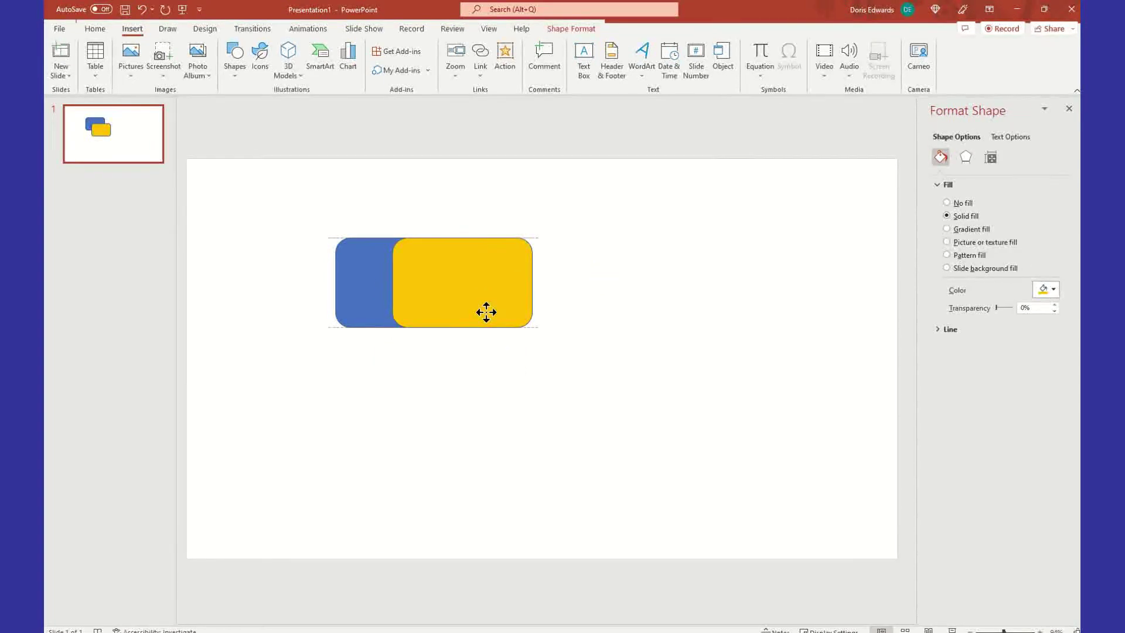
{"action": "left_click", "coordinate": [536, 311]}
{"action": "left_click_drag", "start_coordinate": [316, 215], "coordinate": [583, 381]}
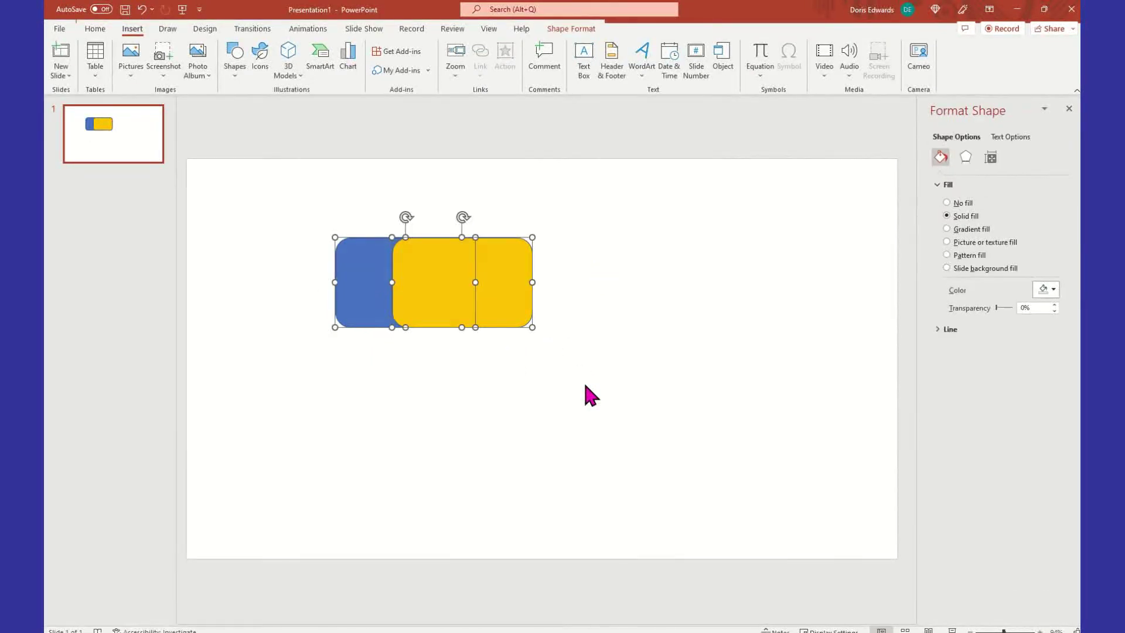
Switch back to Cricut Design Space, shift the blue LOVE hearts right, and fit the red LOVE heart against them at about X 7.639, Y 1.681
{"action": "left_click", "coordinate": [1017, 8]}
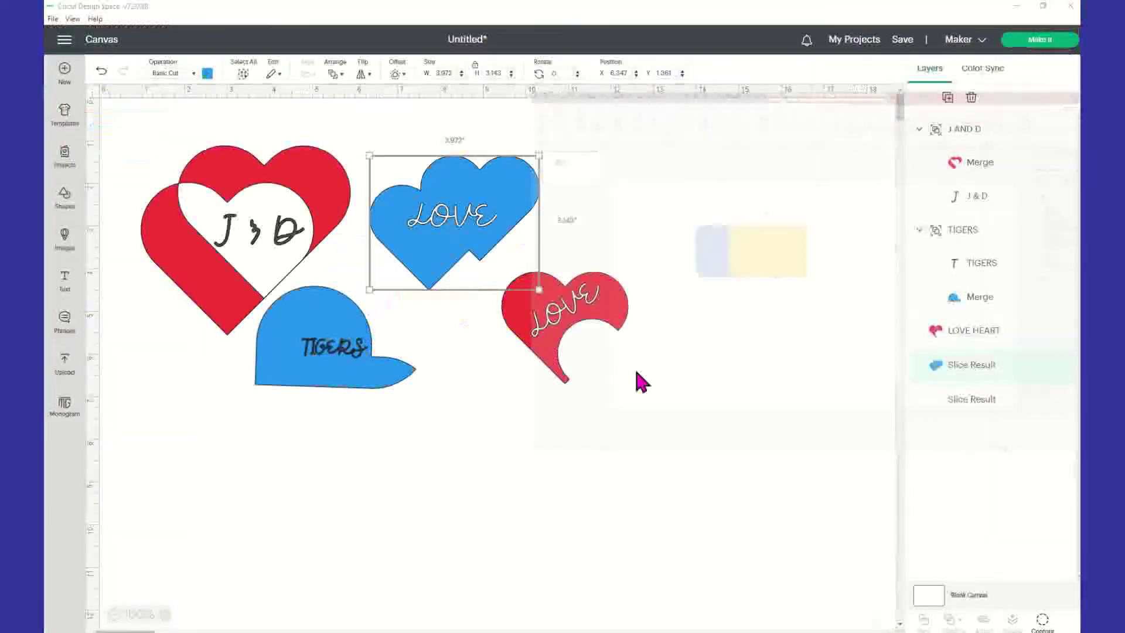
{"action": "left_click", "coordinate": [487, 375]}
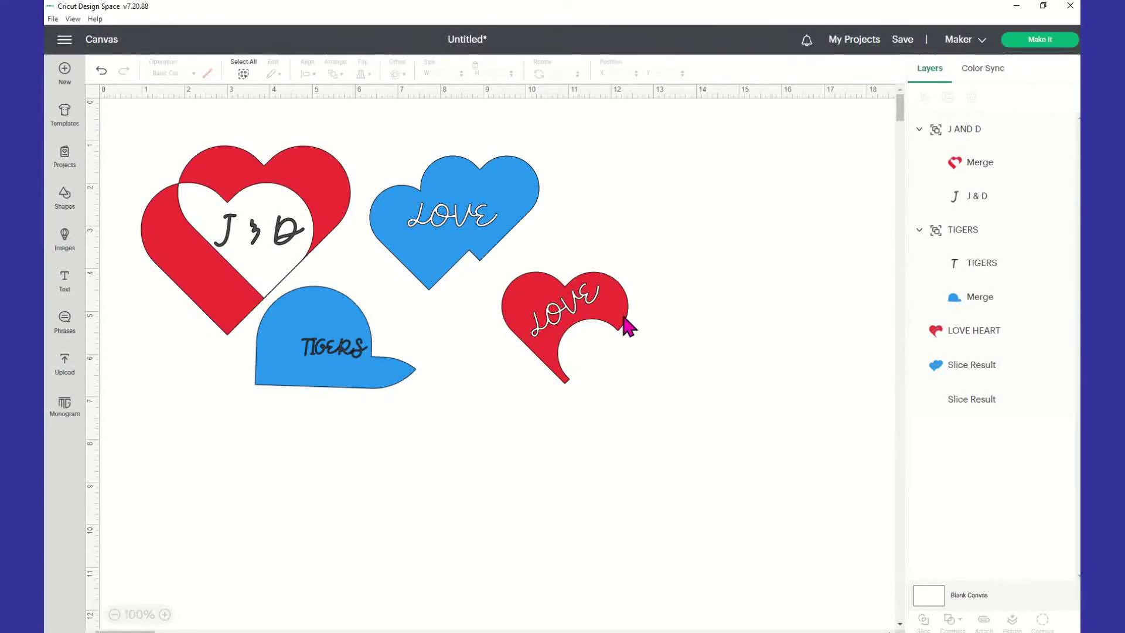
{"action": "left_click_drag", "start_coordinate": [557, 276], "coordinate": [390, 145]}
{"action": "left_click_drag", "start_coordinate": [515, 213], "coordinate": [613, 240]}
{"action": "left_click", "coordinate": [458, 173]}
{"action": "left_click_drag", "start_coordinate": [479, 175], "coordinate": [528, 199]}
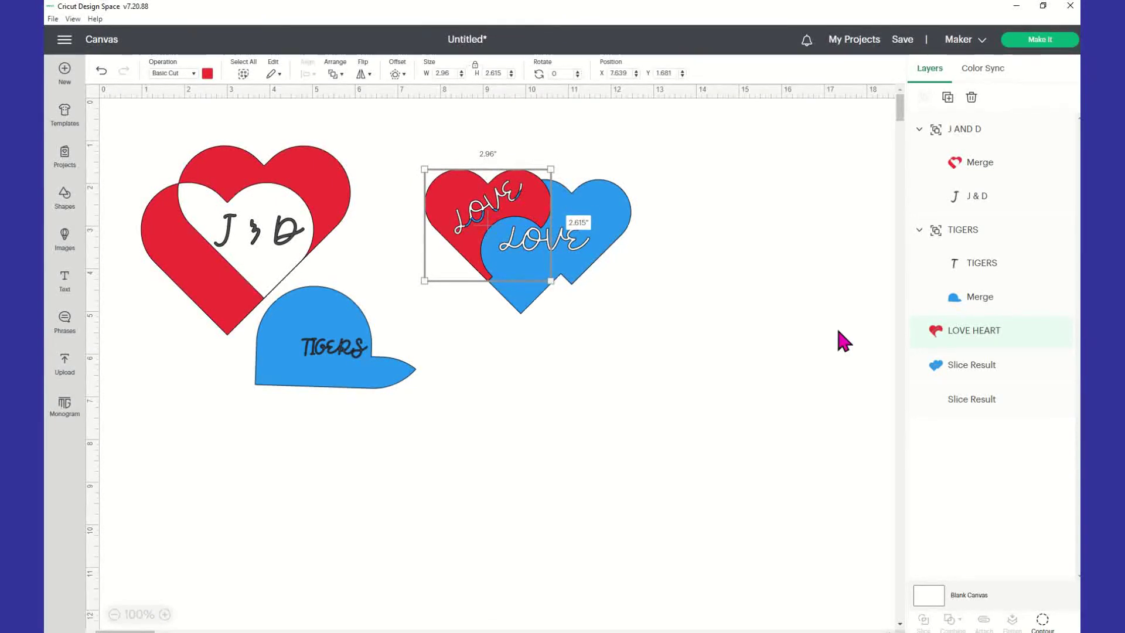
Group the red and blue LOVE hearts and move the group to about X 9.043, Y 1.111
{"action": "left_click", "coordinate": [741, 332]}
{"action": "left_click_drag", "start_coordinate": [427, 147], "coordinate": [734, 361]}
{"action": "left_click", "coordinate": [923, 97]}
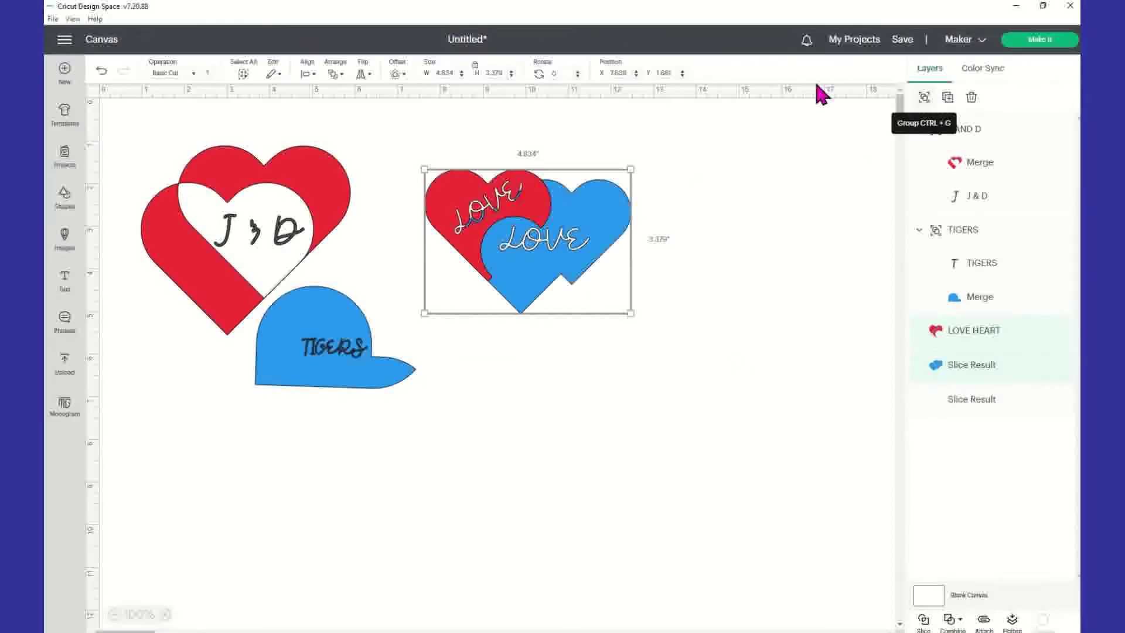
{"action": "left_click_drag", "start_coordinate": [588, 242], "coordinate": [638, 257]}
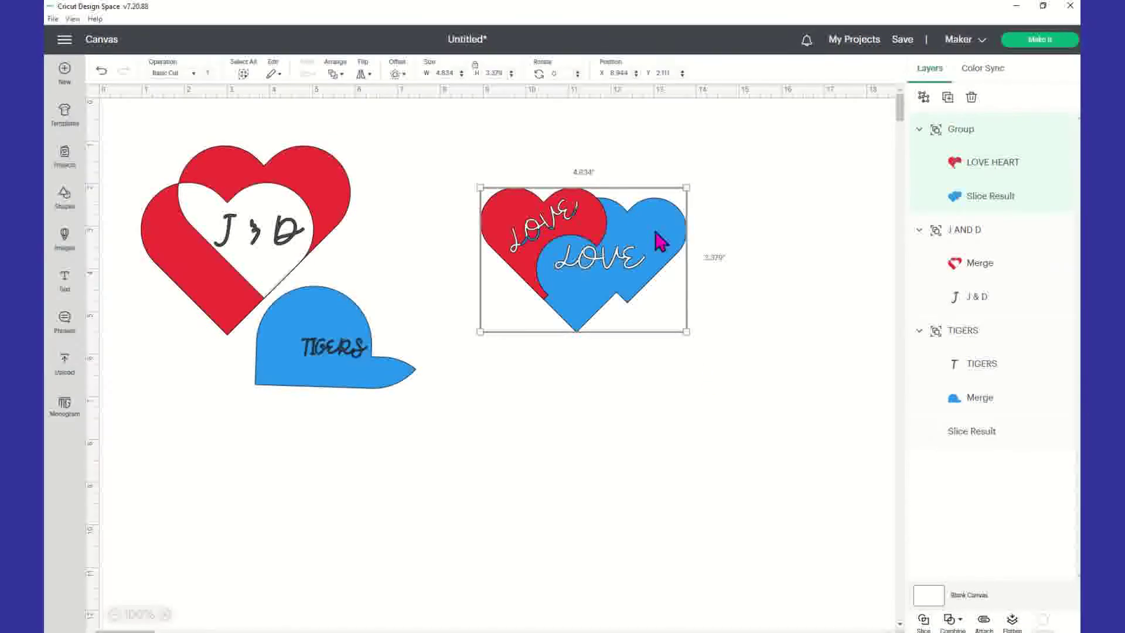
{"action": "left_click_drag", "start_coordinate": [665, 258], "coordinate": [644, 185]}
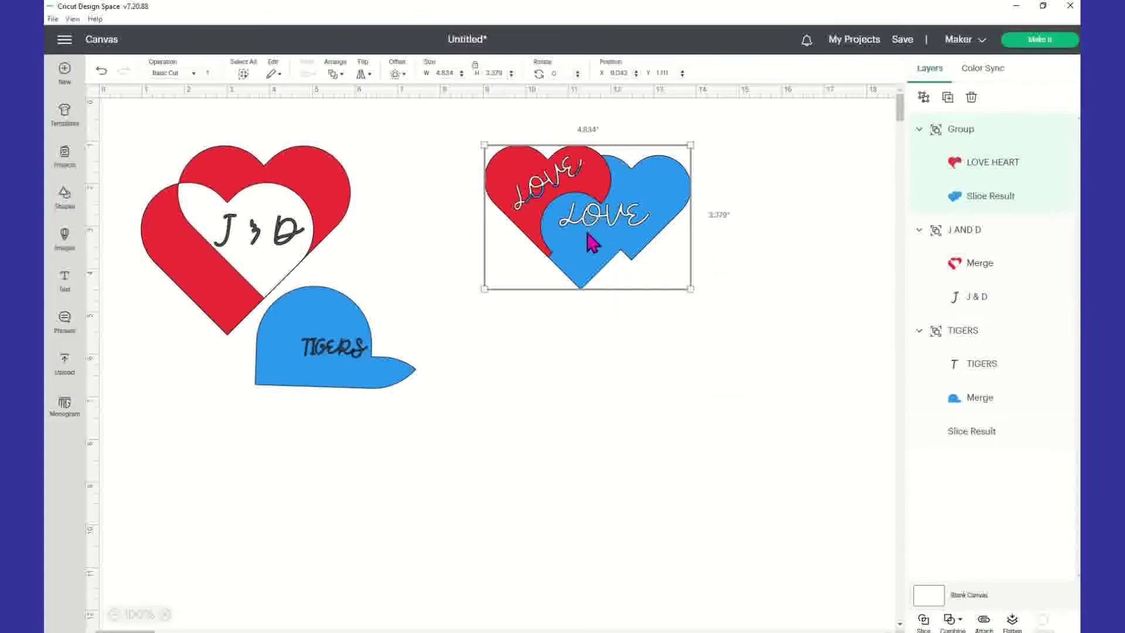